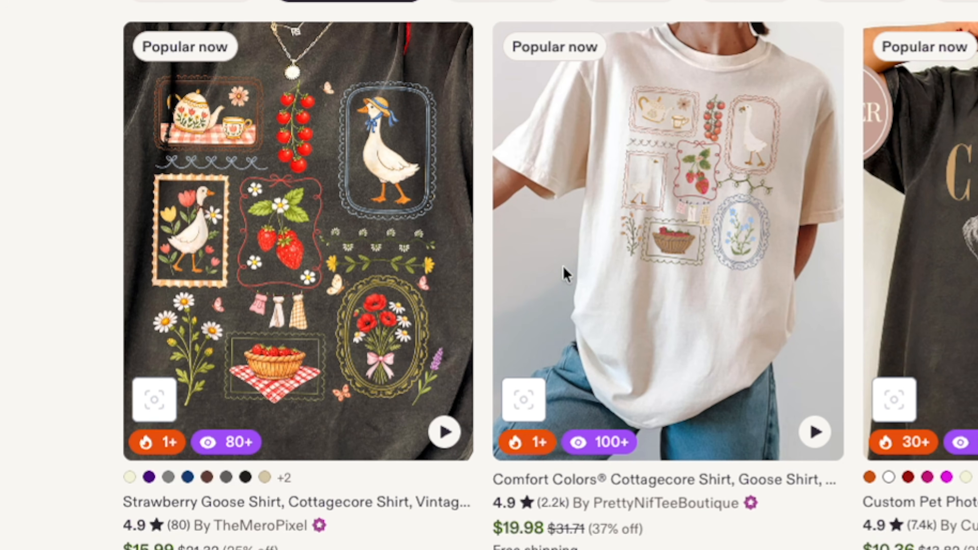
Step: Browse the Etsy graphic t-shirt results and compare them with the ProfitTree product data for cottagecore goose shirts
scroll(637, 371, "down", 1)
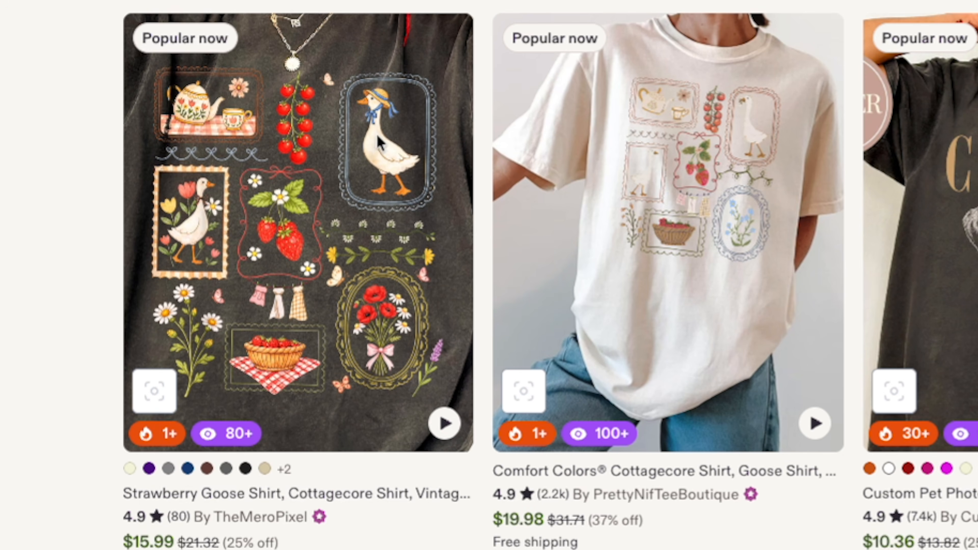
scroll(533, 206, "down", 4)
scroll(534, 206, "down", 2)
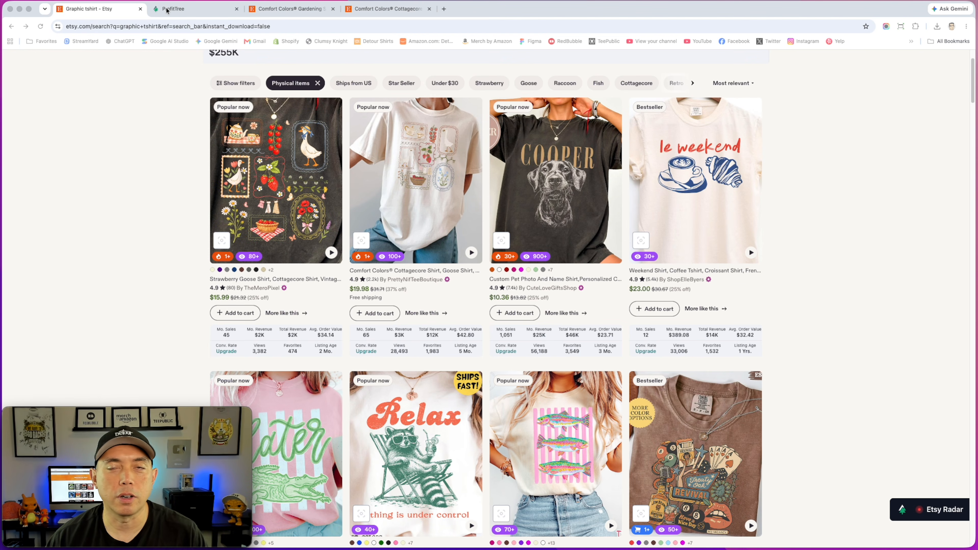
left_click(180, 10)
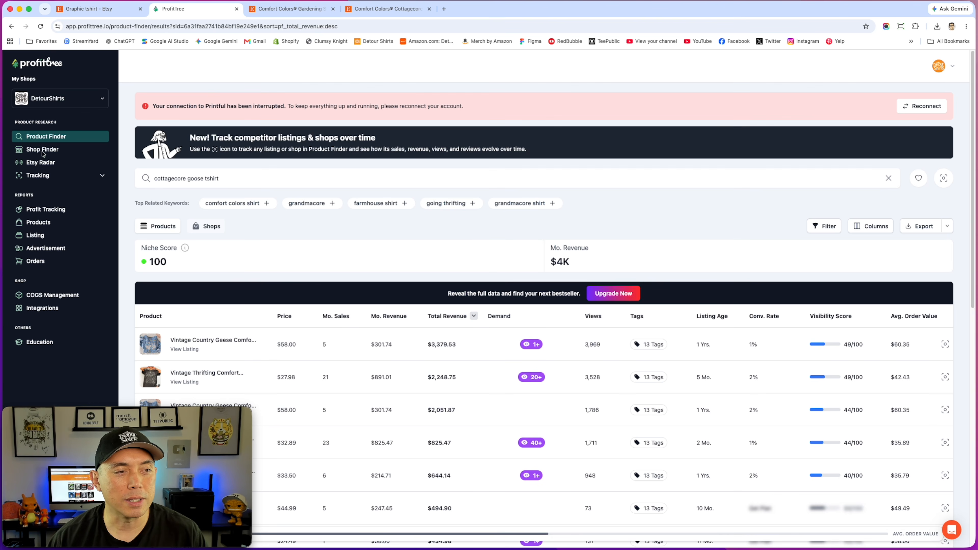
left_click(92, 7)
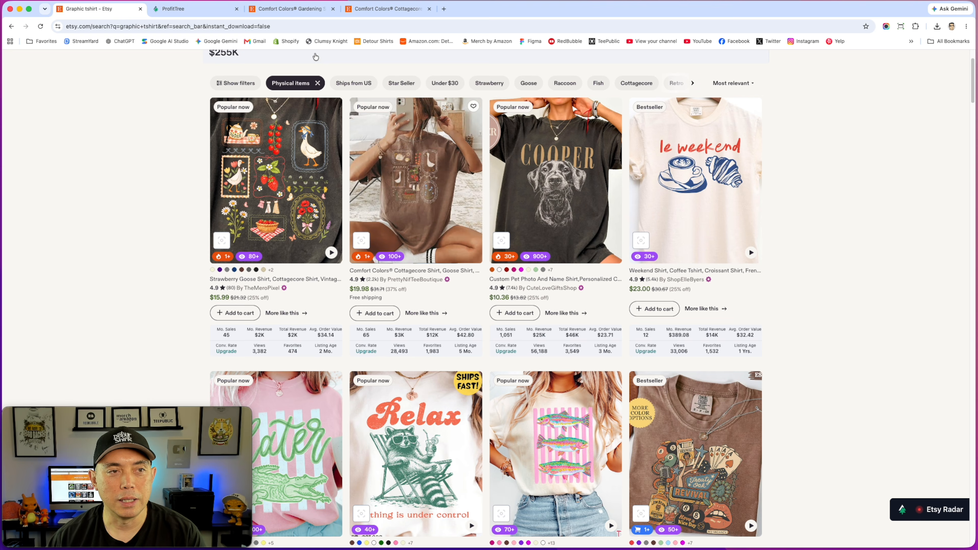
left_click(190, 9)
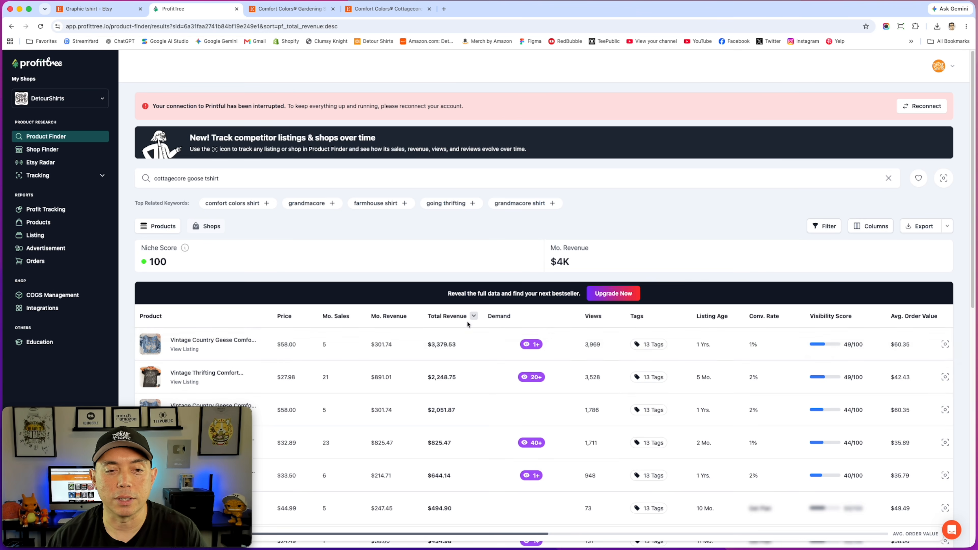
mouse_move(504, 319)
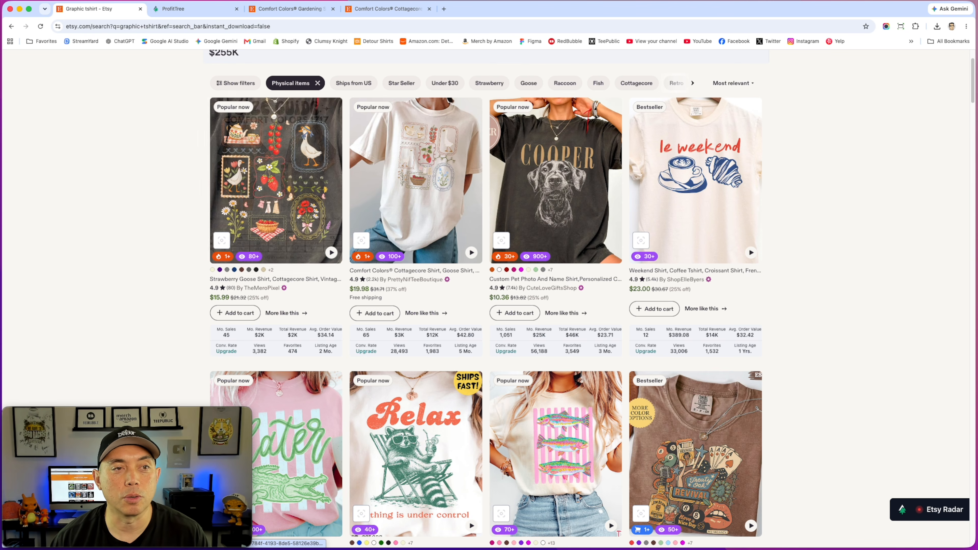
Step: Review the two open Comfort Colors cottagecore shirt listings and their sales statistics
left_click(286, 9)
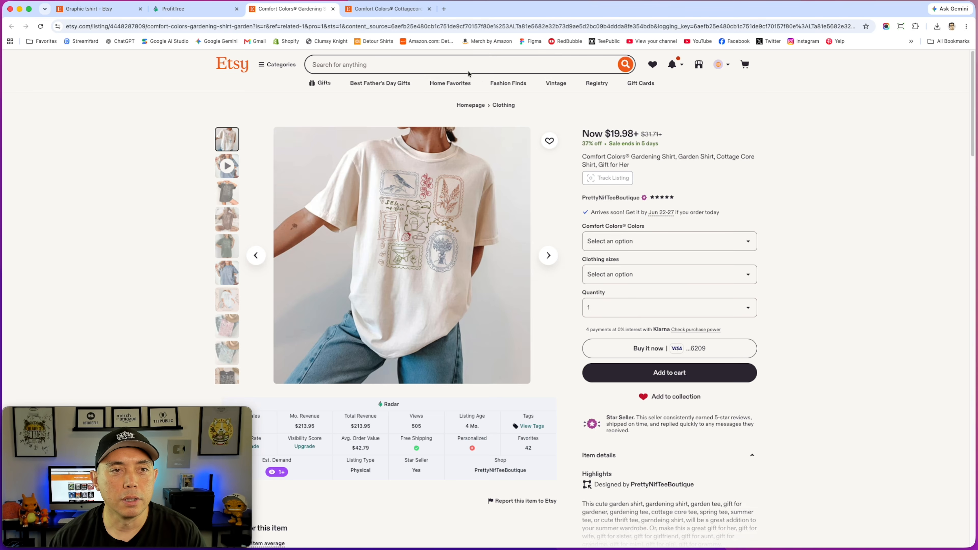
left_click(412, 10)
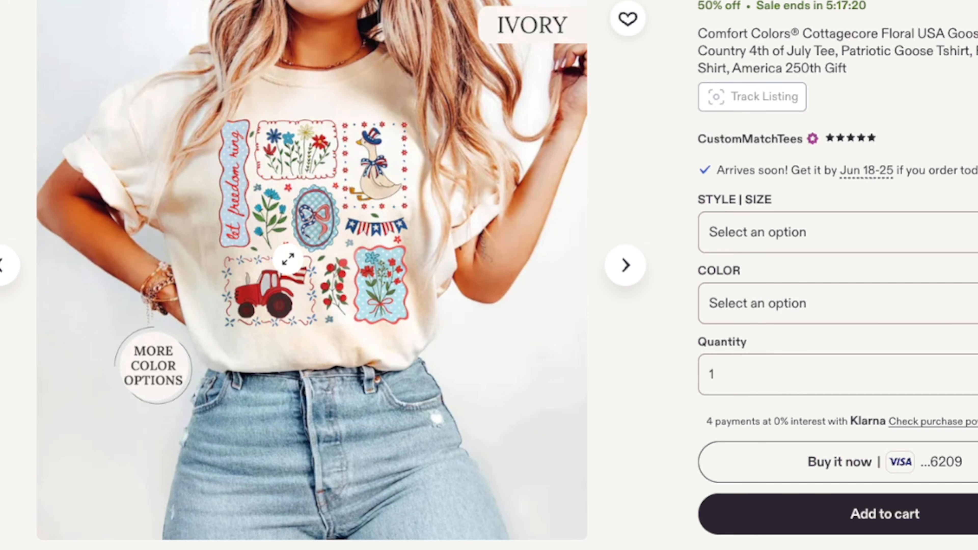
scroll(375, 443, "down", 5)
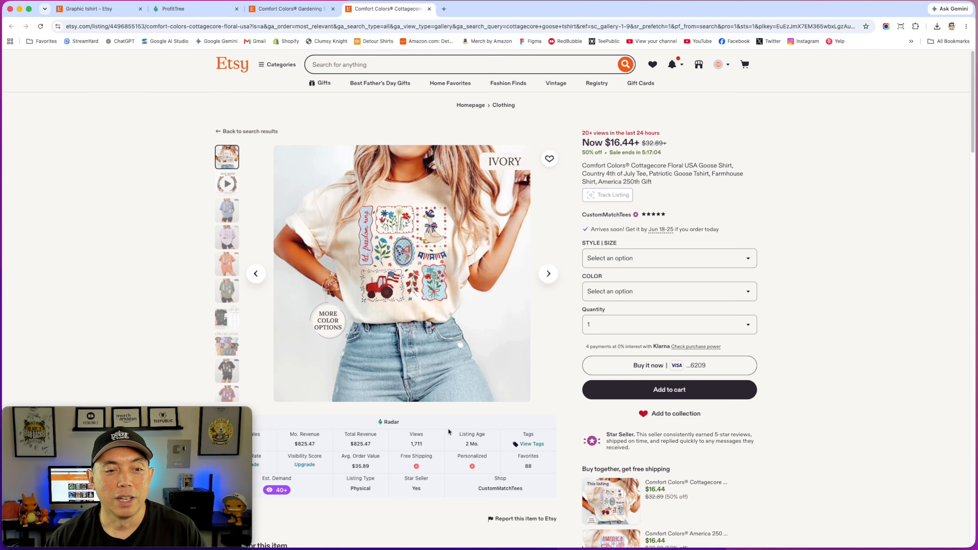
left_click(294, 3)
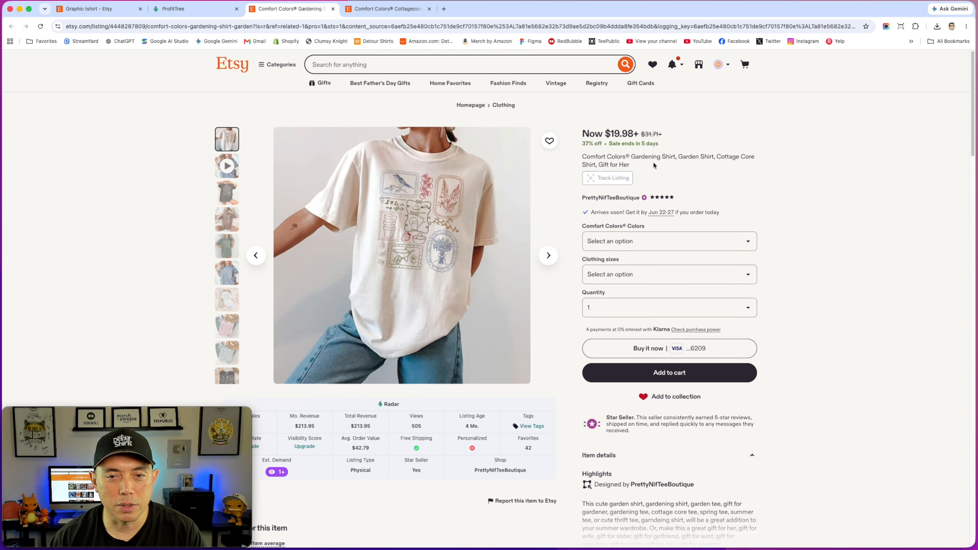
left_click(385, 8)
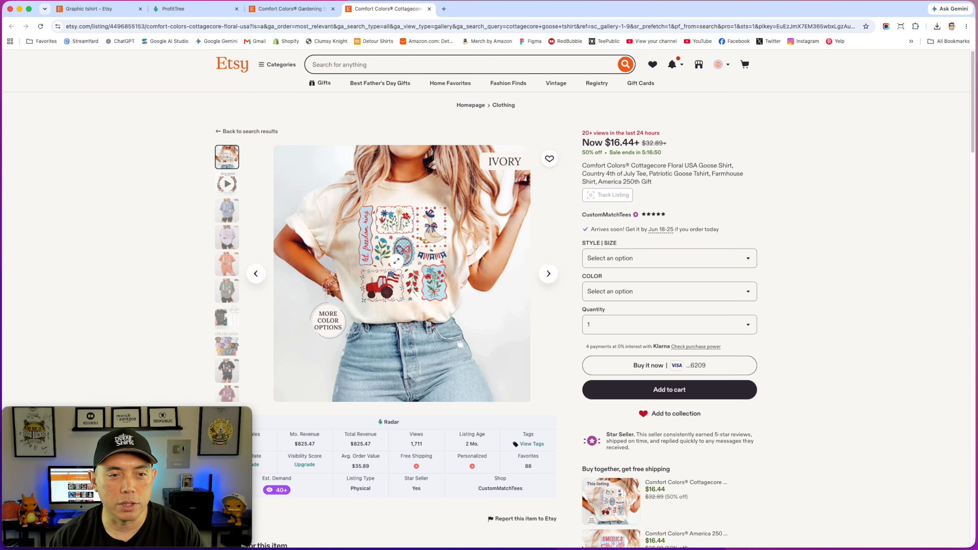
left_click(269, 9)
Step: Create a new custom-size design of 4500 × 5400 px
left_click(100, 9)
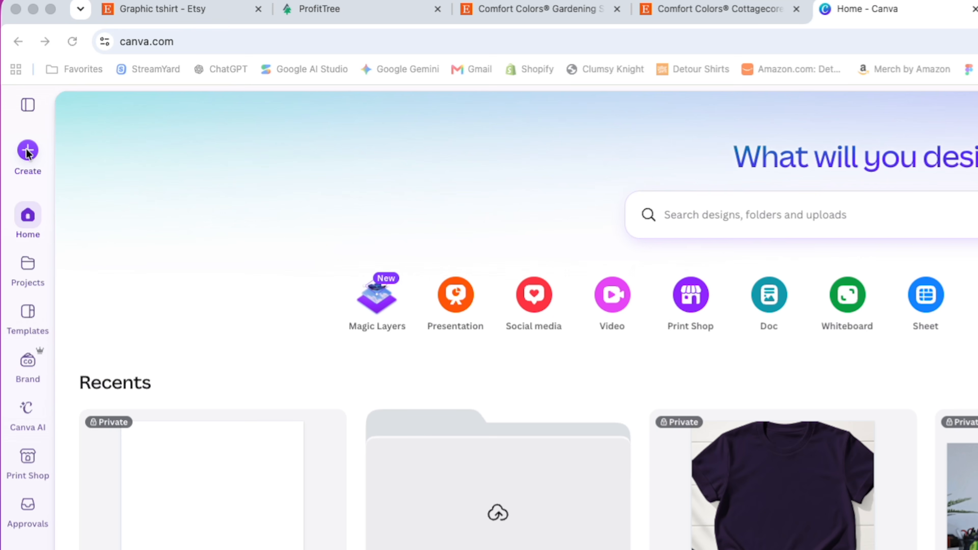
left_click(27, 151)
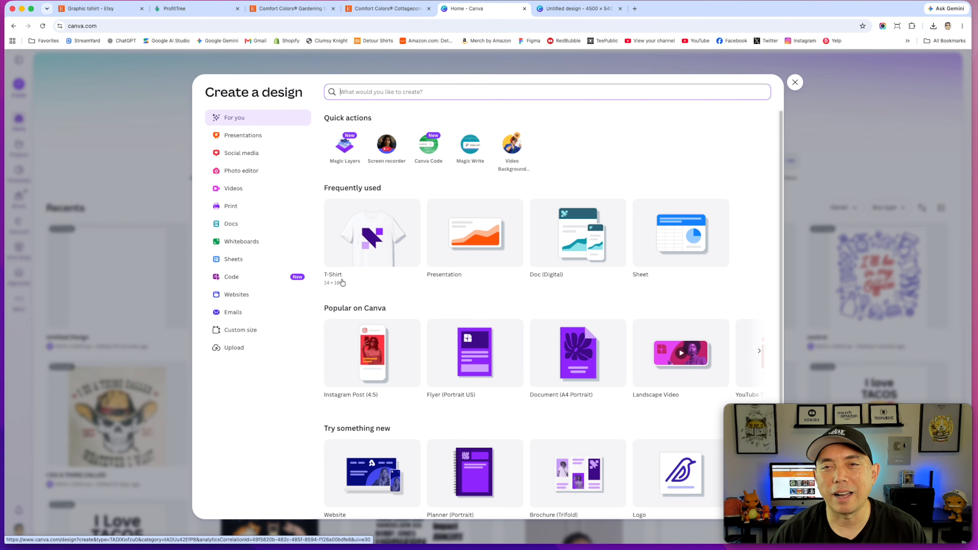
left_click(228, 331)
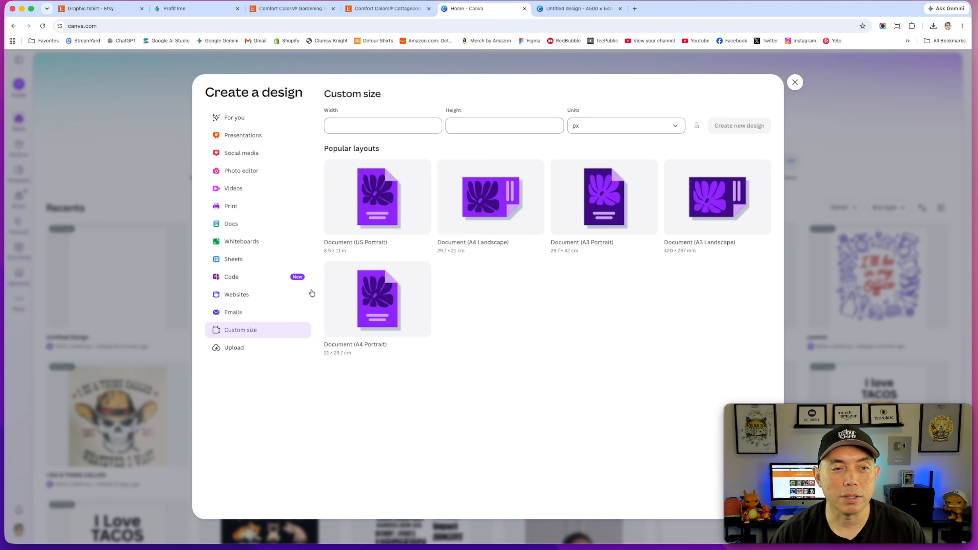
left_click(365, 127)
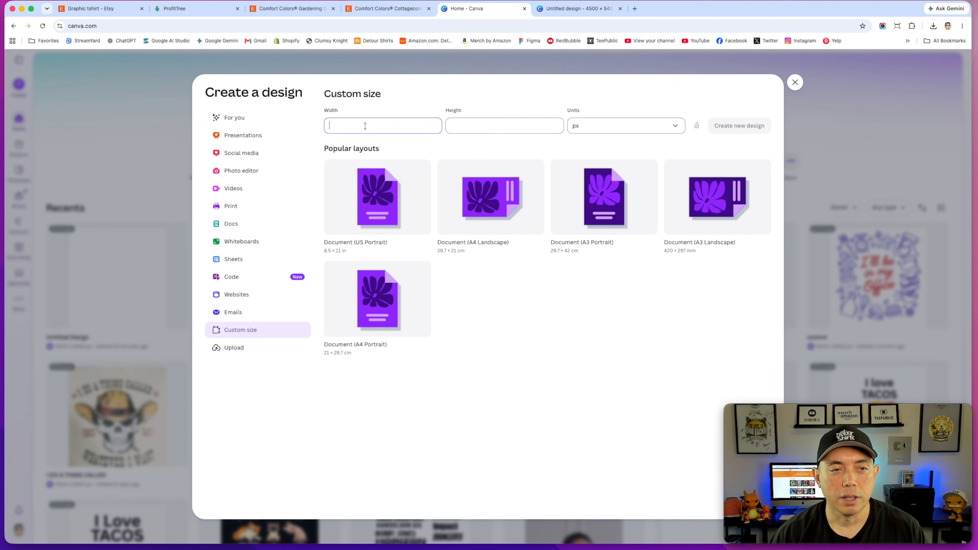
type("4500")
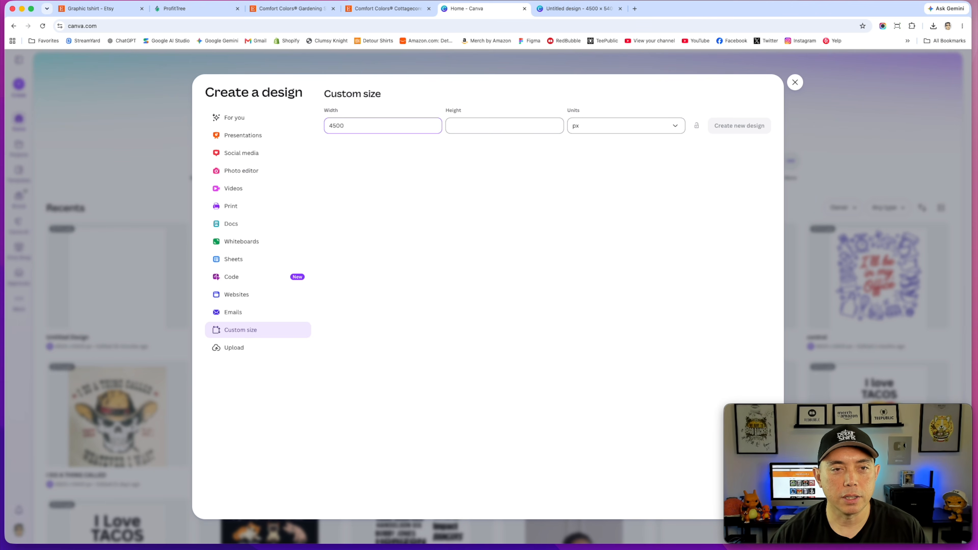
left_click(503, 124)
type("5400")
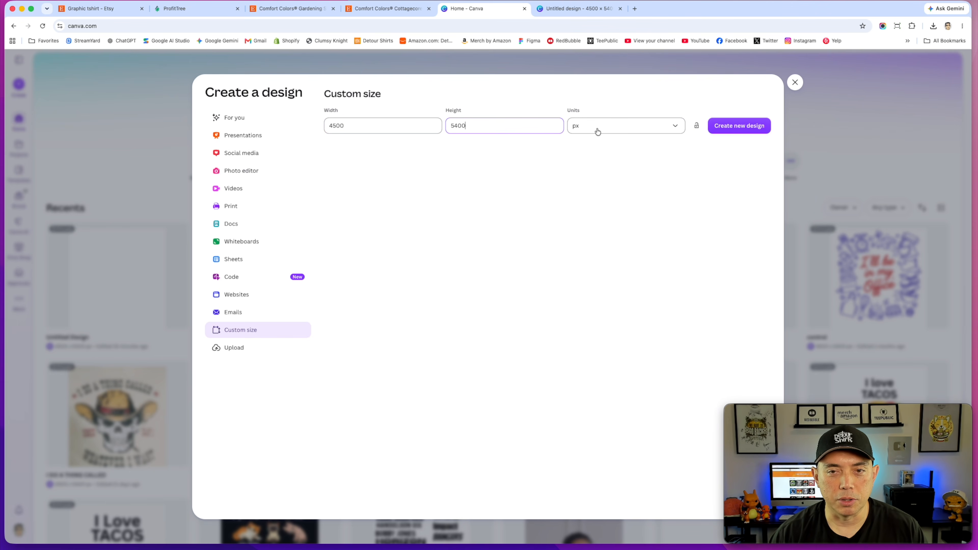
left_click(739, 125)
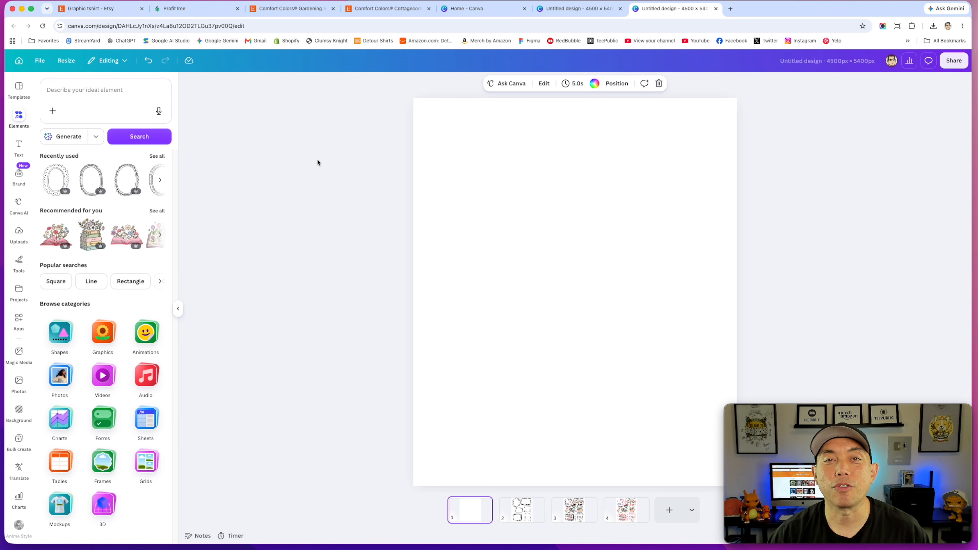
Step: Search elements for 'doodle frame' and place the scalloped oval frame graphic near the canvas's upper-left corner
left_click(71, 92)
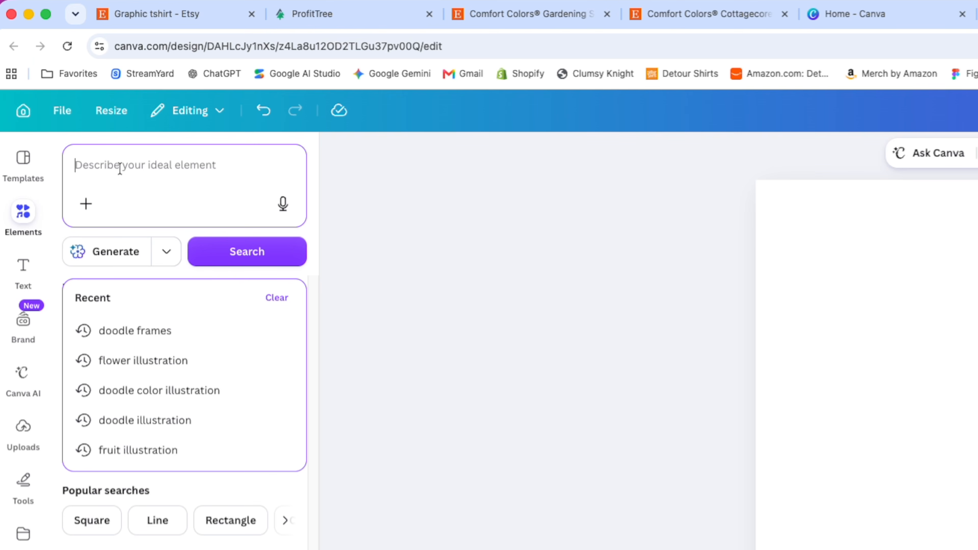
type("doodle")
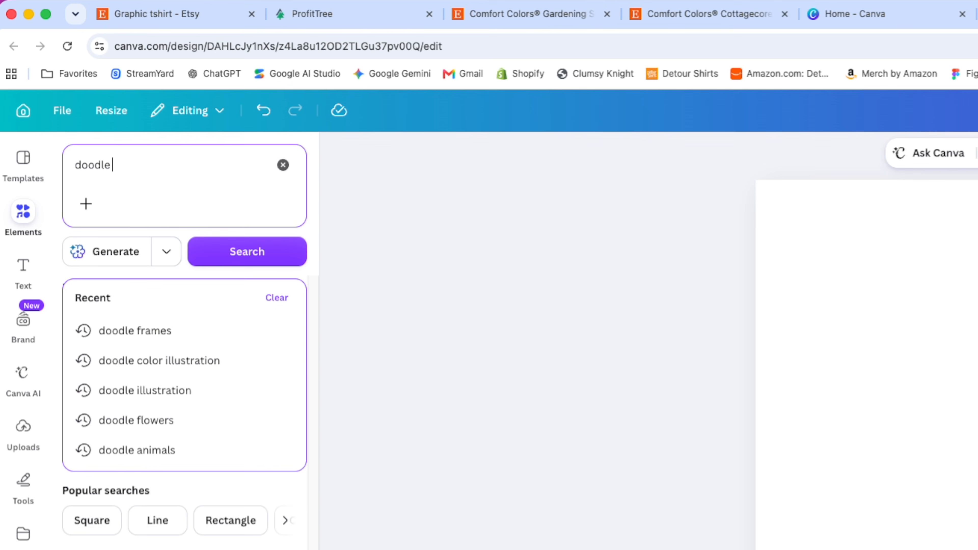
type(" frame")
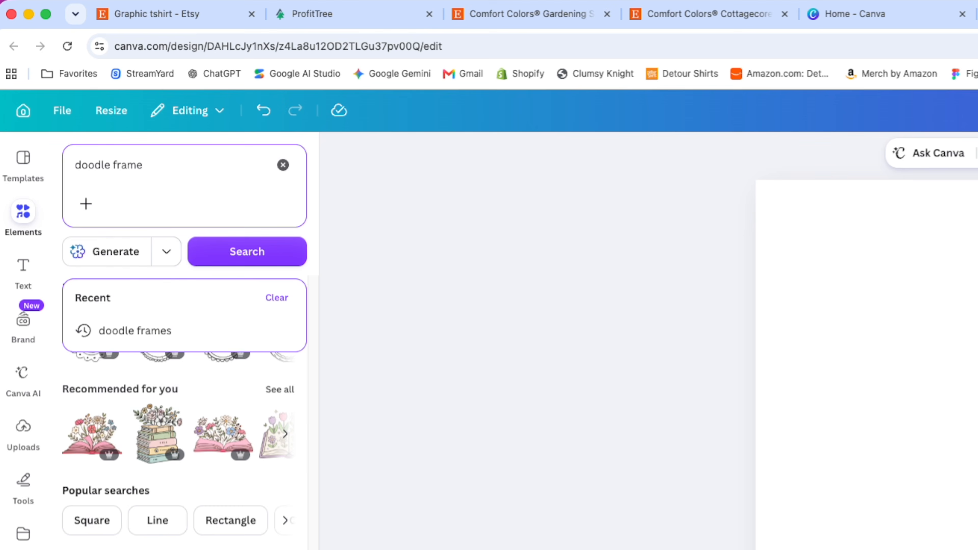
key("Return")
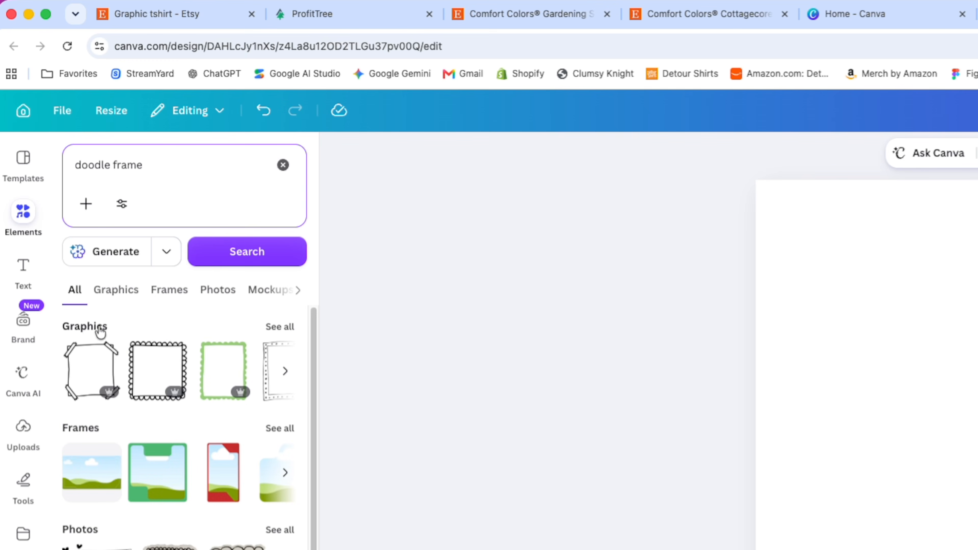
left_click(284, 332)
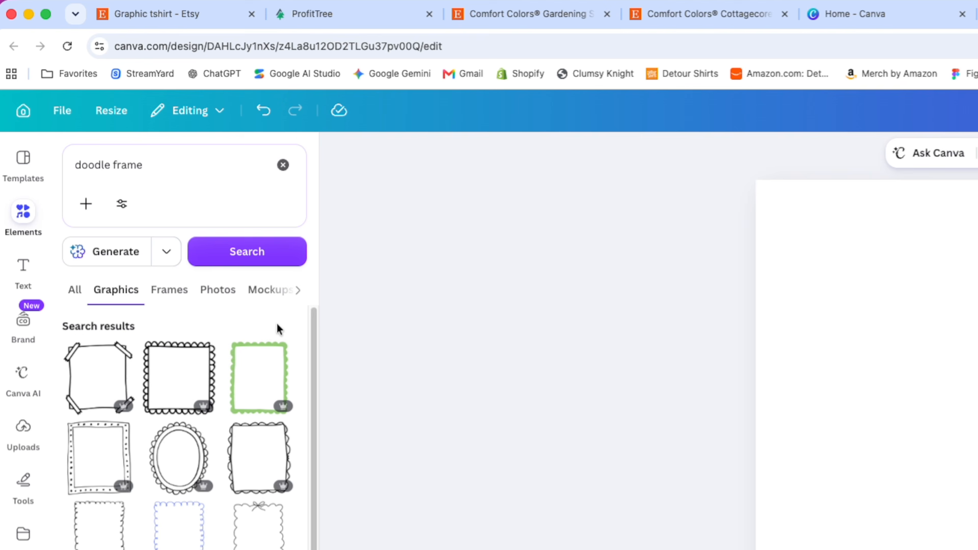
scroll(181, 461, "down", 3)
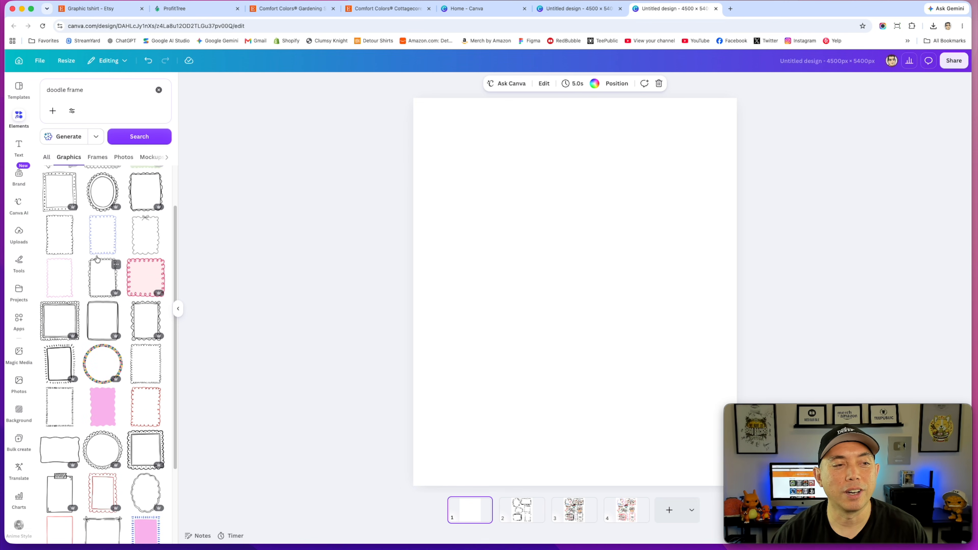
scroll(101, 252, "up", 2)
left_click(103, 246)
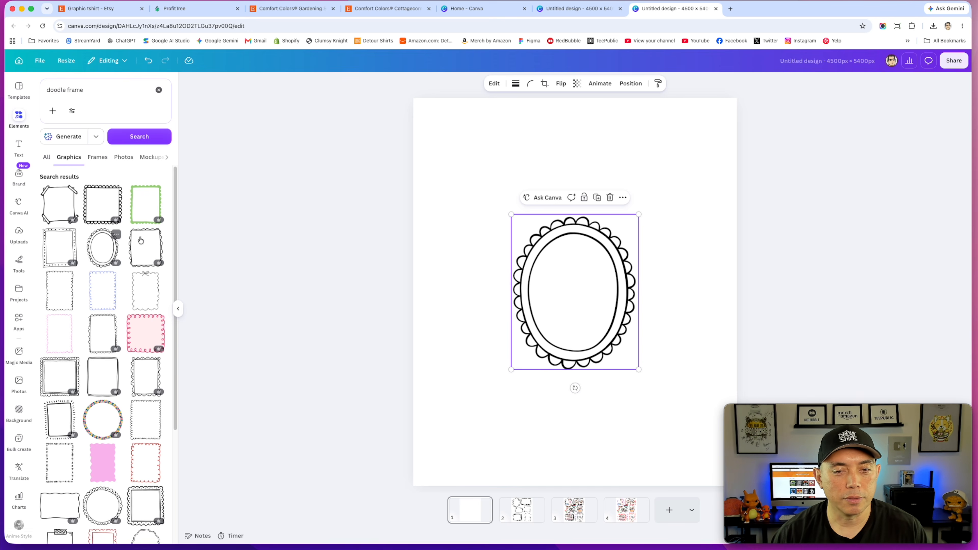
left_click_drag(612, 240, 541, 153)
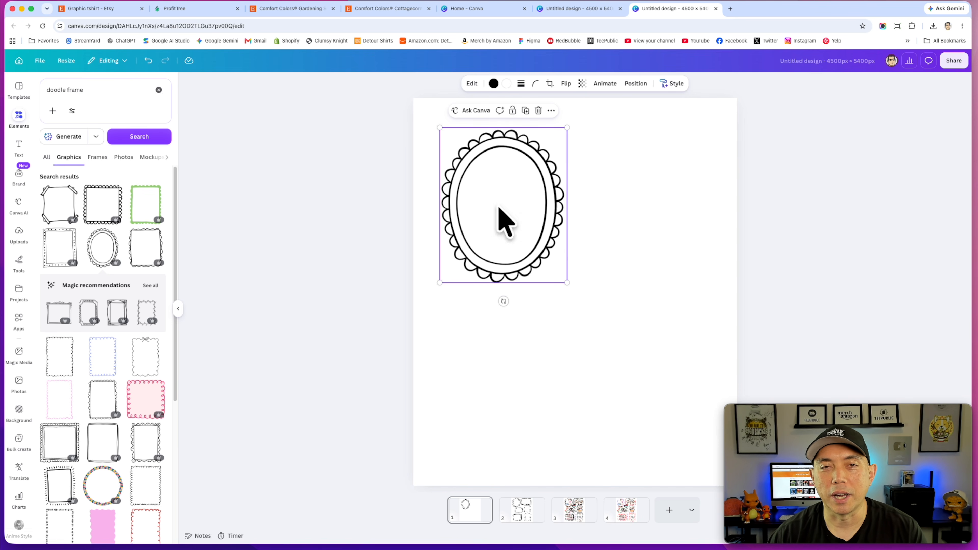
Step: Set the page background to a coral color
left_click(427, 115)
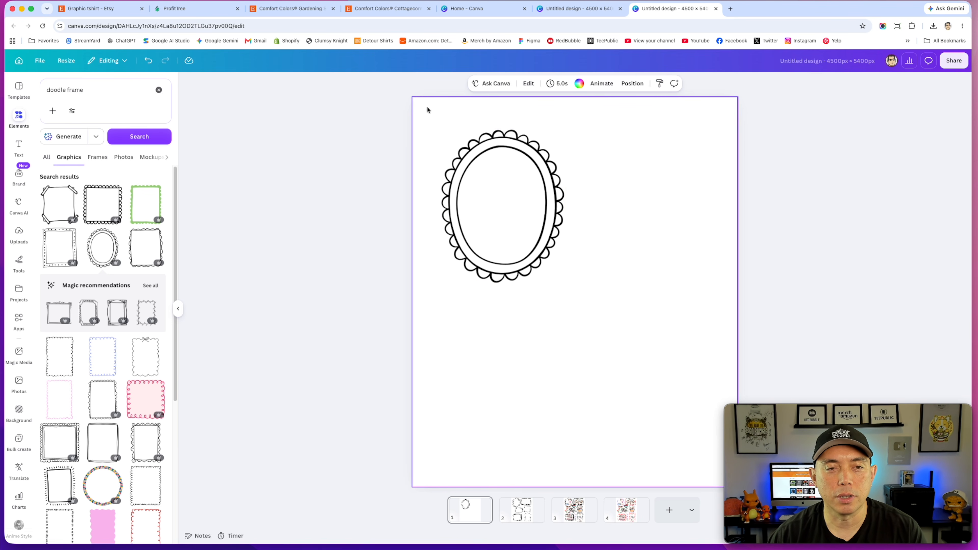
left_click(580, 83)
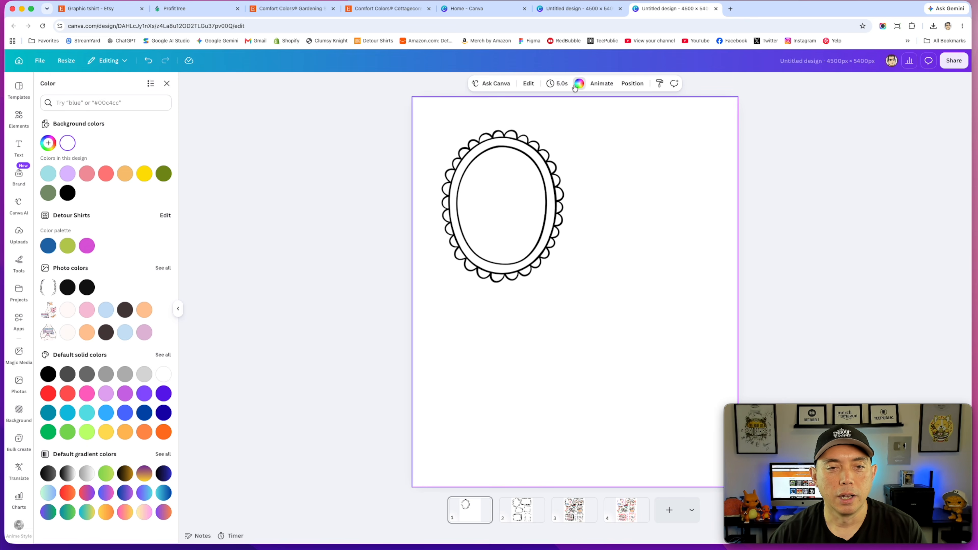
left_click(106, 174)
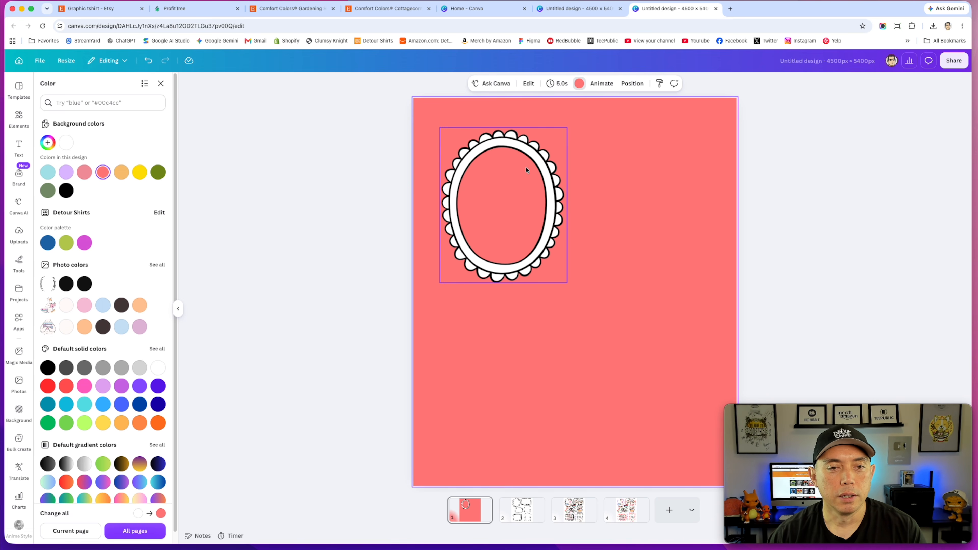
Step: Recolor the frame's outline to light lavender
left_click(532, 157)
left_click(507, 85)
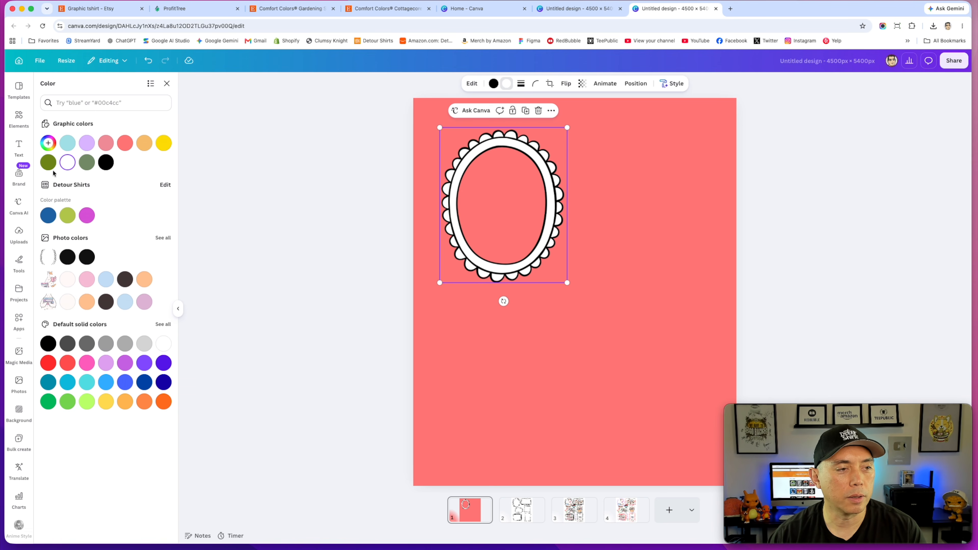
left_click(48, 143)
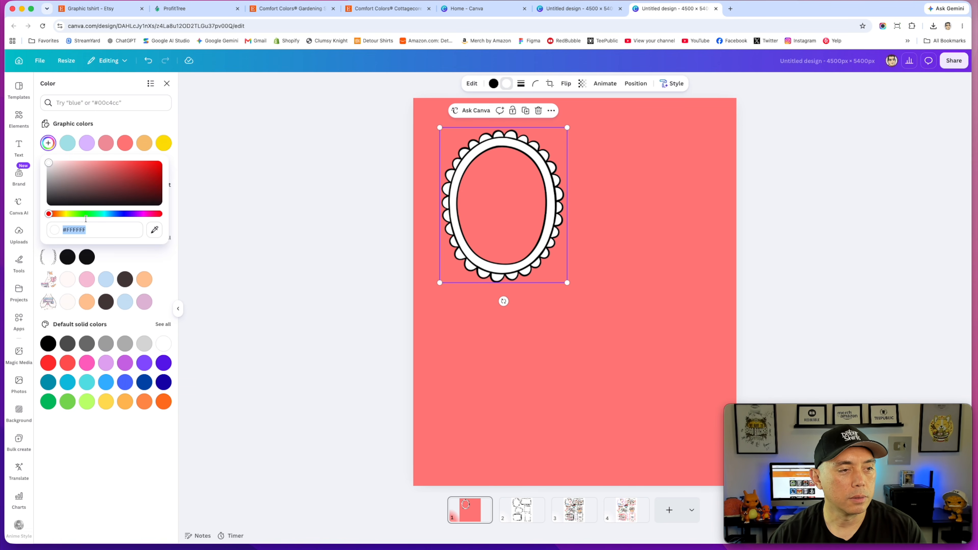
left_click(156, 127)
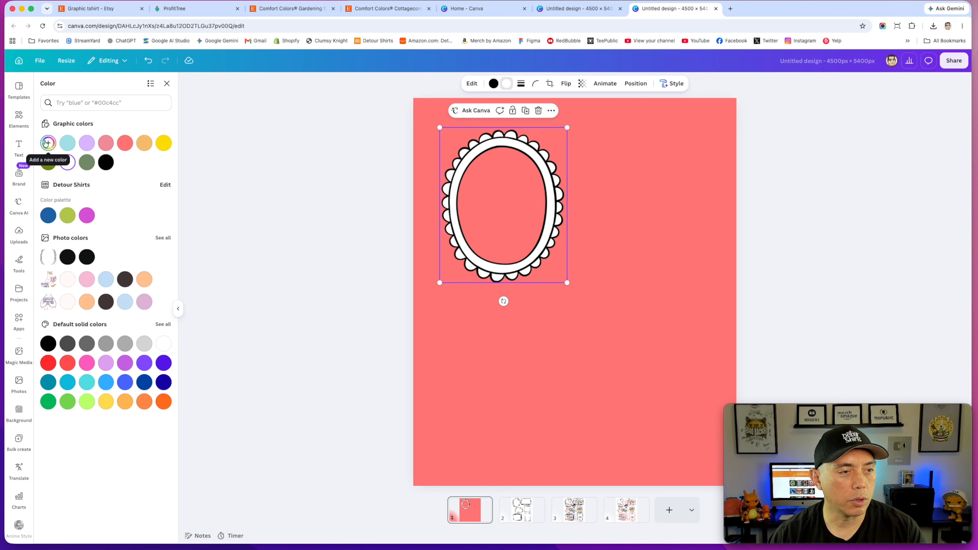
left_click(493, 84)
left_click(87, 143)
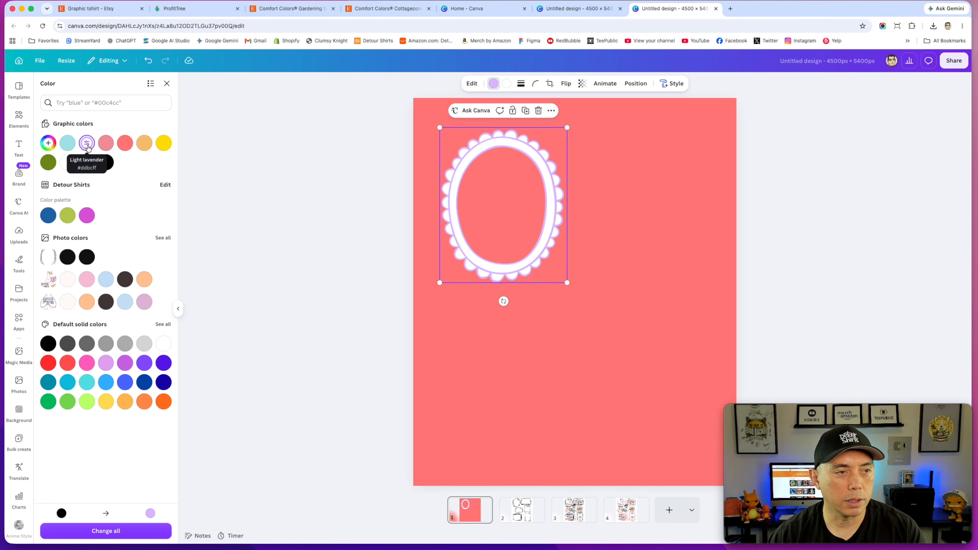
Step: Set the frame's second color to #C65858 with the custom color picker
left_click(507, 85)
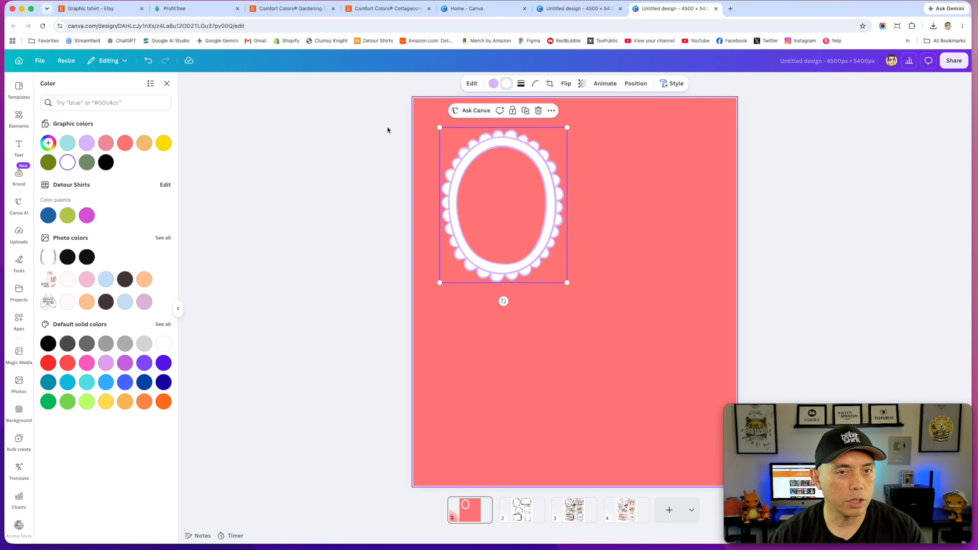
left_click(55, 140)
left_click_drag(89, 184, 112, 170)
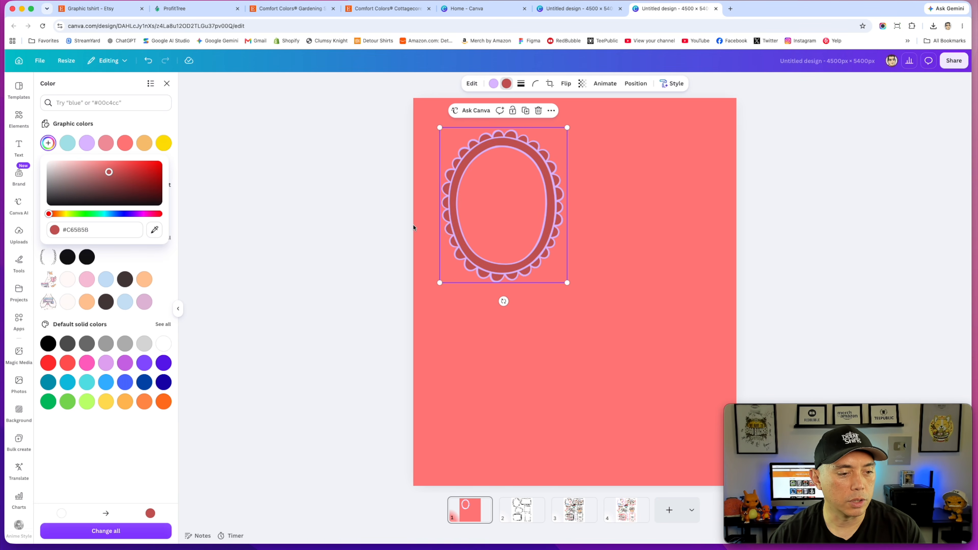
Step: Delete the scalloped oval frame from the canvas
left_click(596, 246)
left_click(550, 193)
key("Delete")
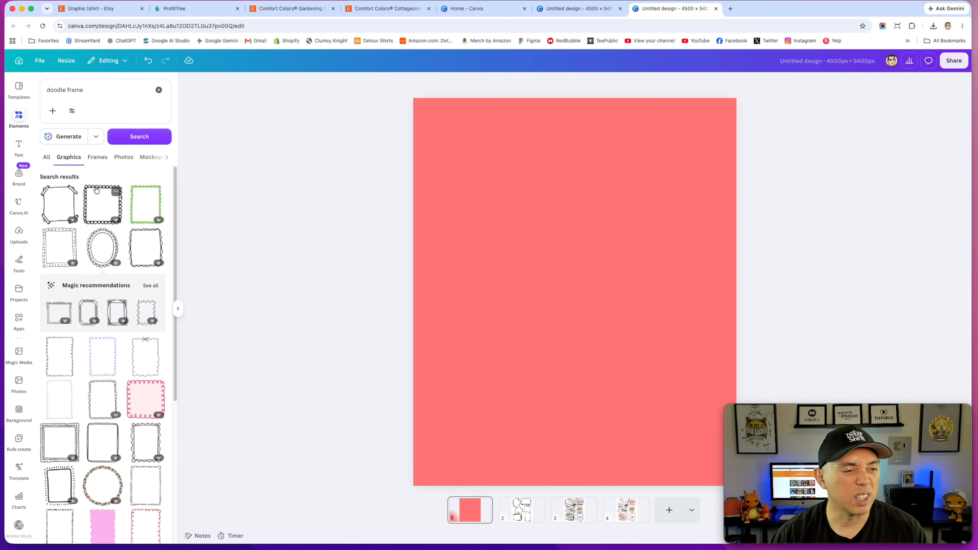
Step: Add the scalloped square doodle frame and move it near the canvas's upper-left corner
left_click(103, 205)
left_click_drag(562, 210, 516, 151)
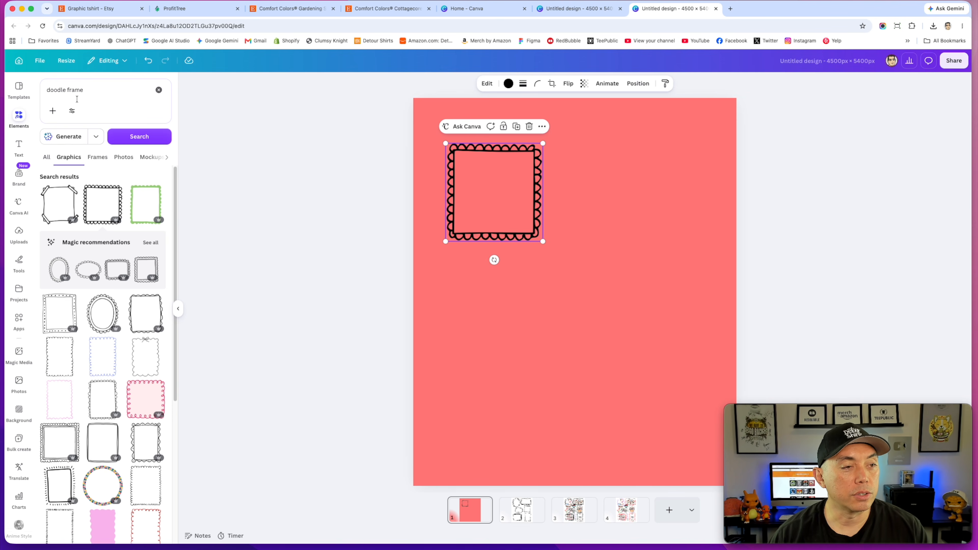
Step: Recolor the square frame's outline to light lavender
left_click(508, 83)
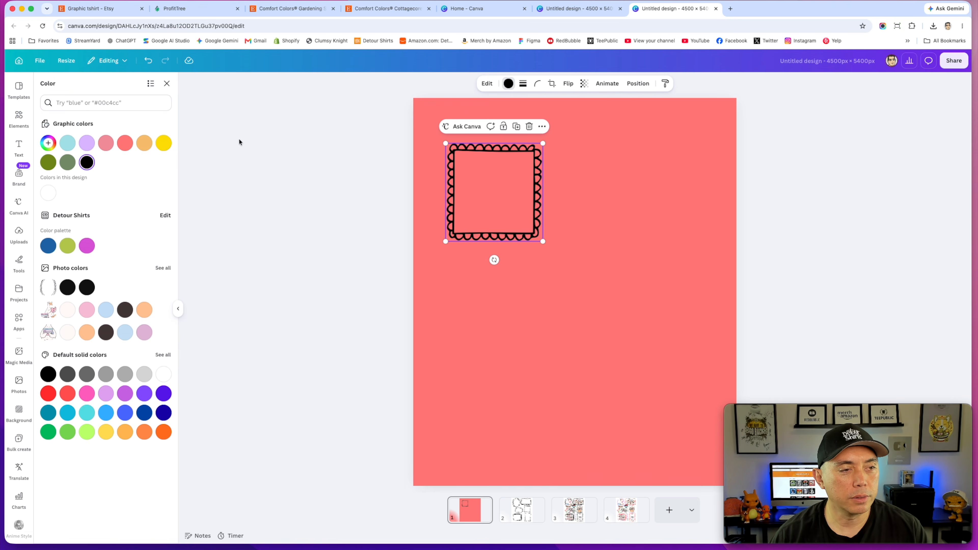
left_click(125, 143)
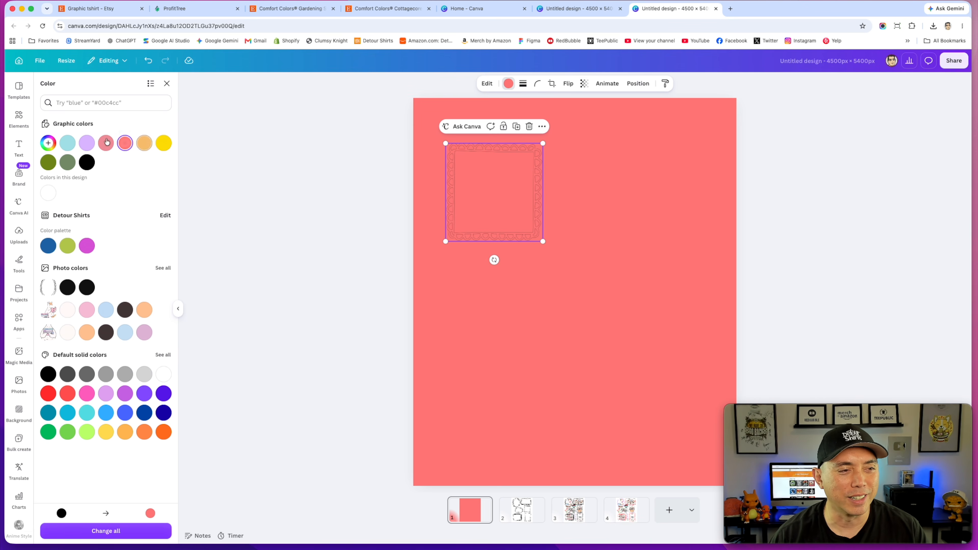
left_click(87, 143)
Step: Nudge the lavender square frame slightly upward toward the corner
left_click(562, 285)
left_click(531, 212)
left_click_drag(531, 212, 527, 192)
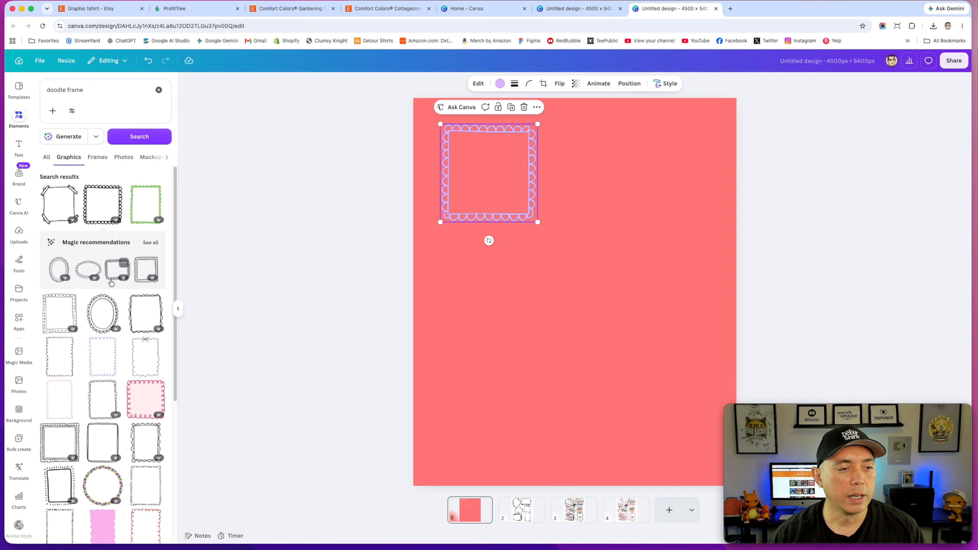
scroll(111, 284, "down", 5)
scroll(111, 285, "up", 4)
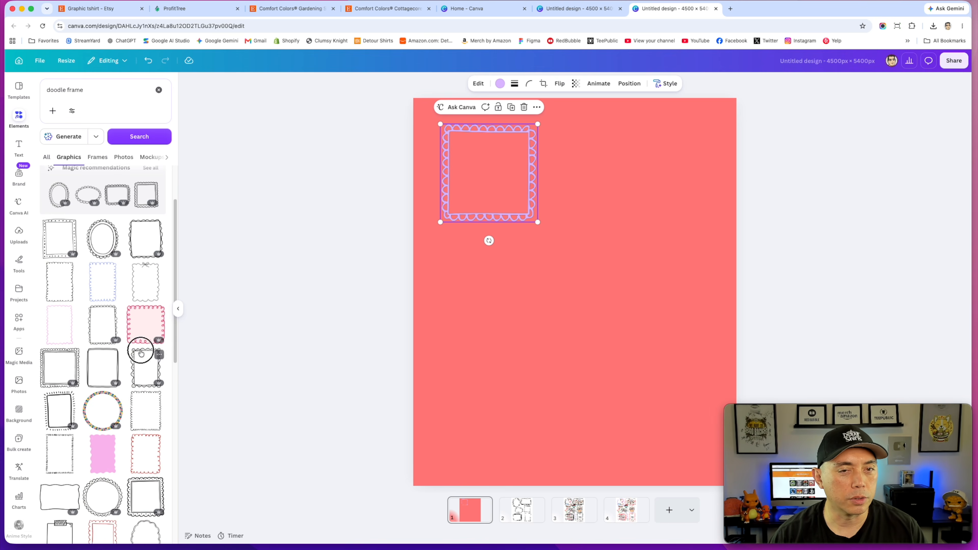
left_click(140, 348)
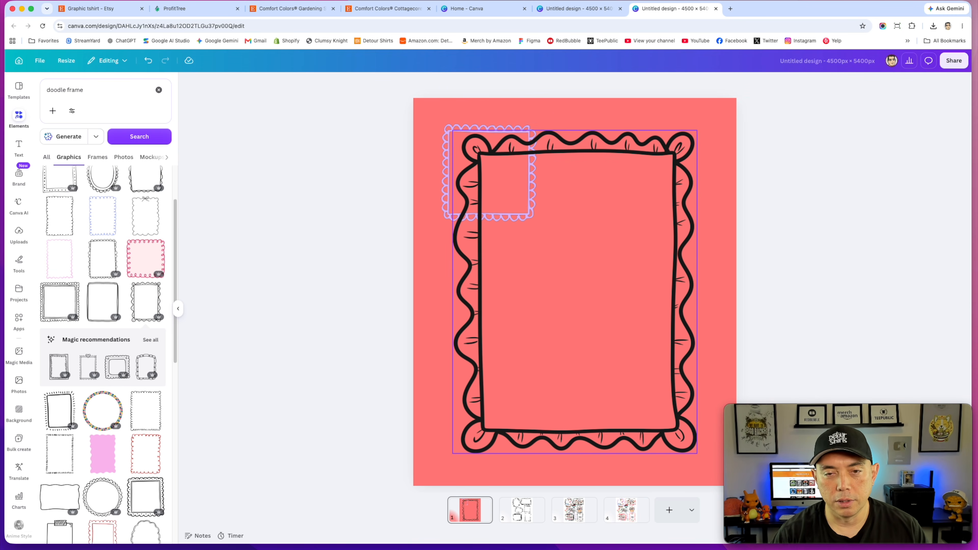
key("BackSpace")
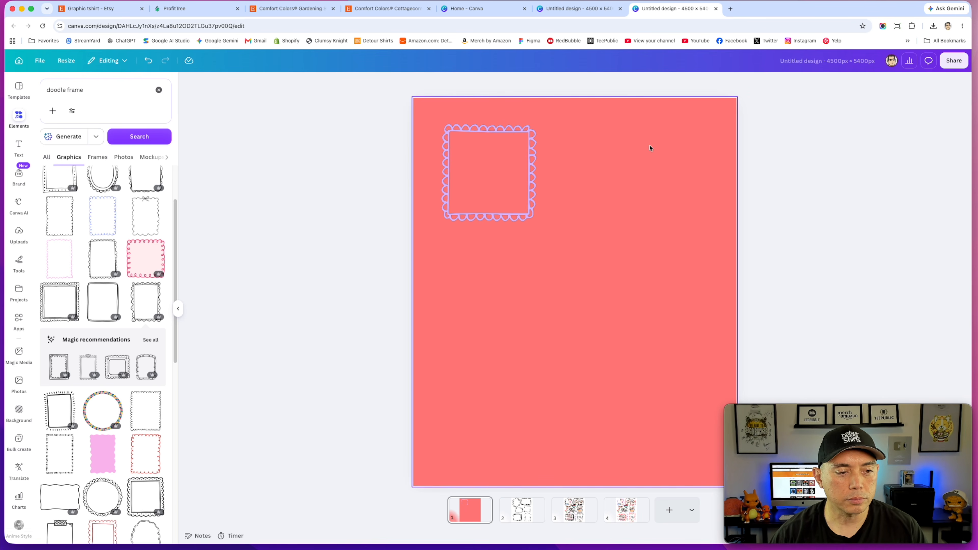
Step: Add the cloud-shaped scalloped frame and place it in the canvas's upper-right area
scroll(142, 398, "down", 5)
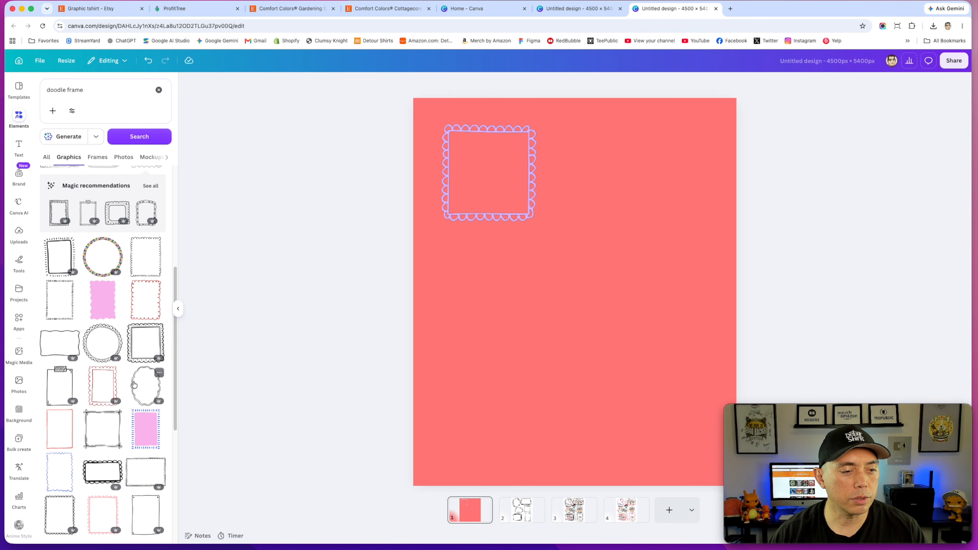
left_click(141, 398)
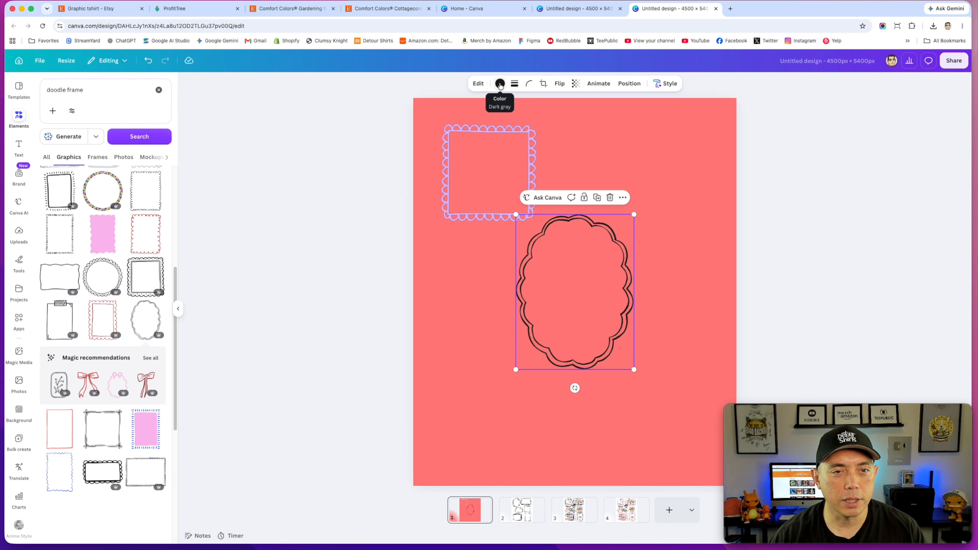
left_click_drag(607, 231, 692, 139)
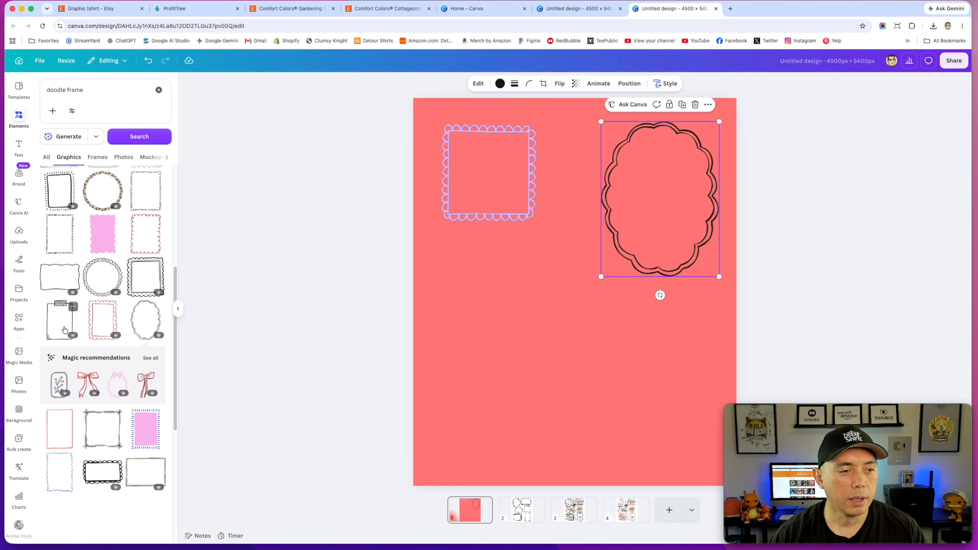
Step: Add the scalloped rectangle frame and recolor its outline black
left_click(99, 309)
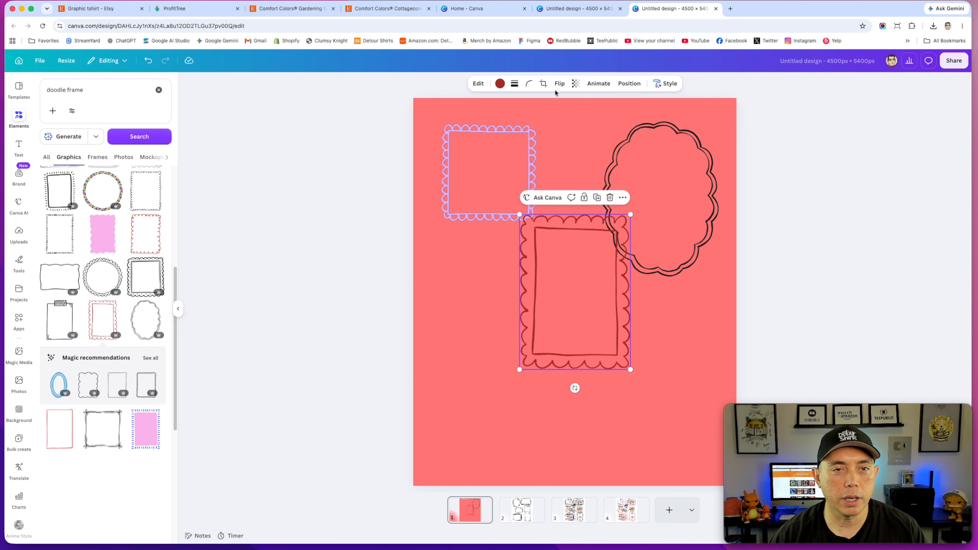
left_click_drag(571, 218, 453, 254)
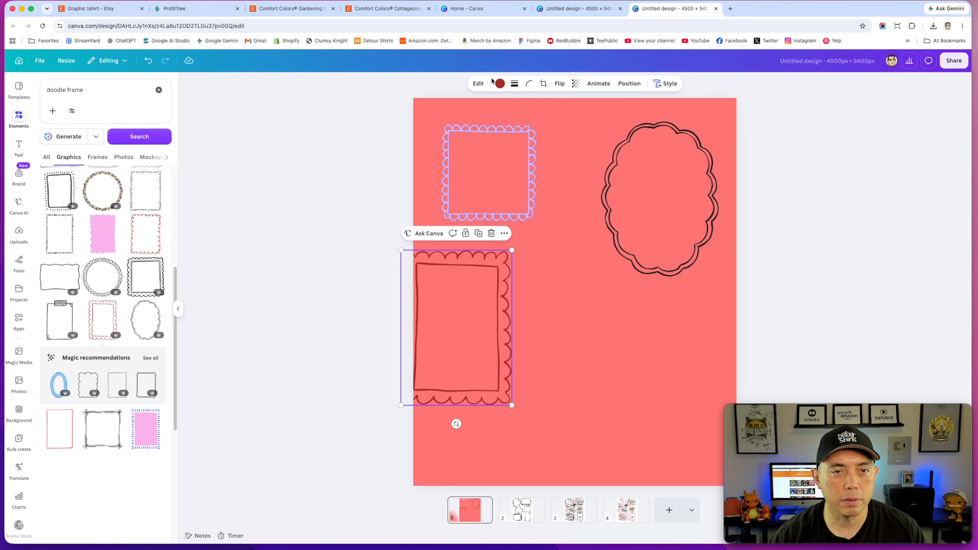
left_click(500, 84)
left_click(125, 162)
Step: Move the black scalloped rectangle frame to the lower middle and rotate it to a landscape orientation
left_click_drag(503, 282, 584, 280)
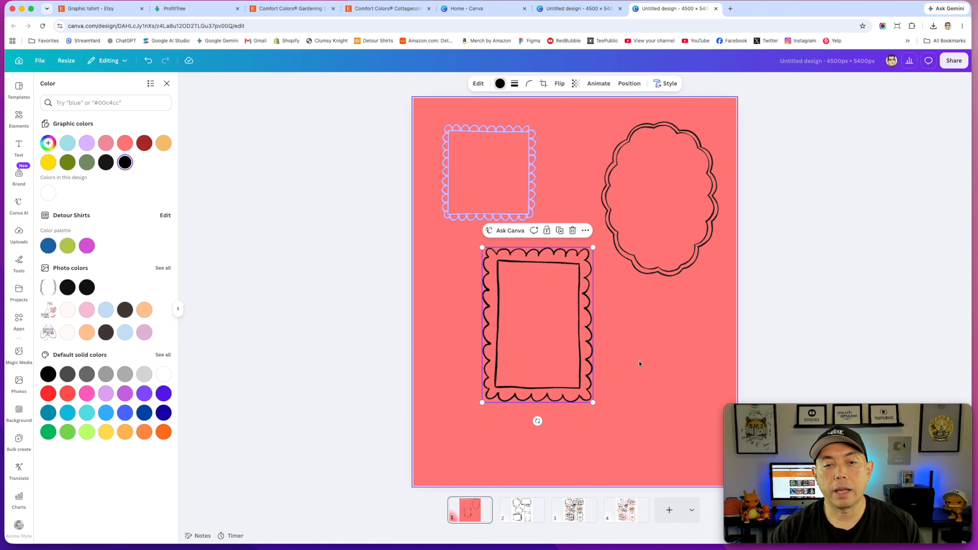
left_click_drag(538, 421, 634, 325)
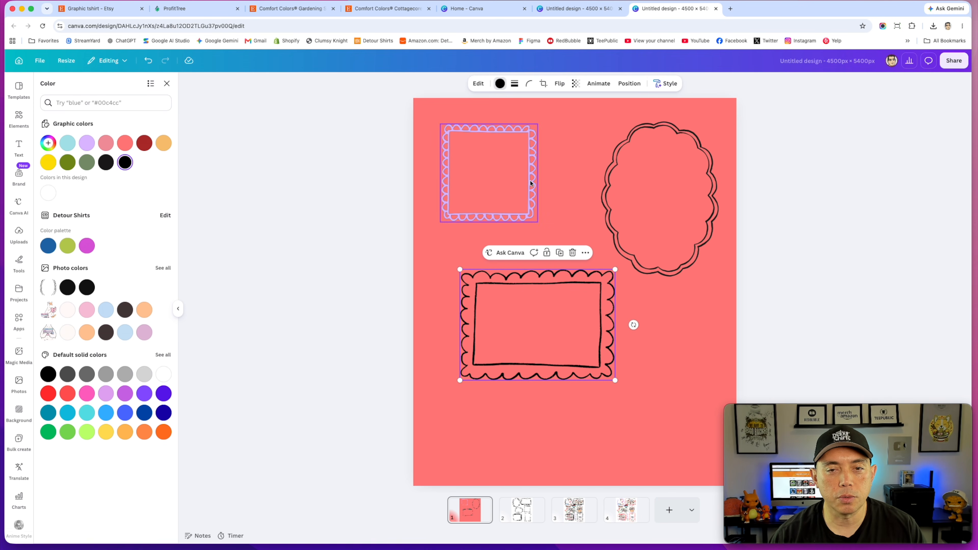
Step: Switch to the second page of the design with the black doodle frames
left_click(688, 237)
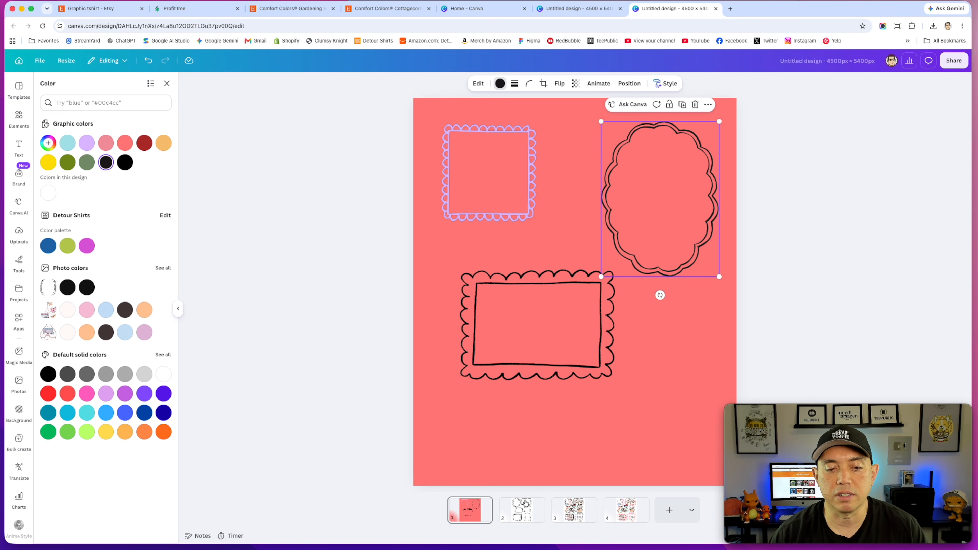
left_click(523, 509)
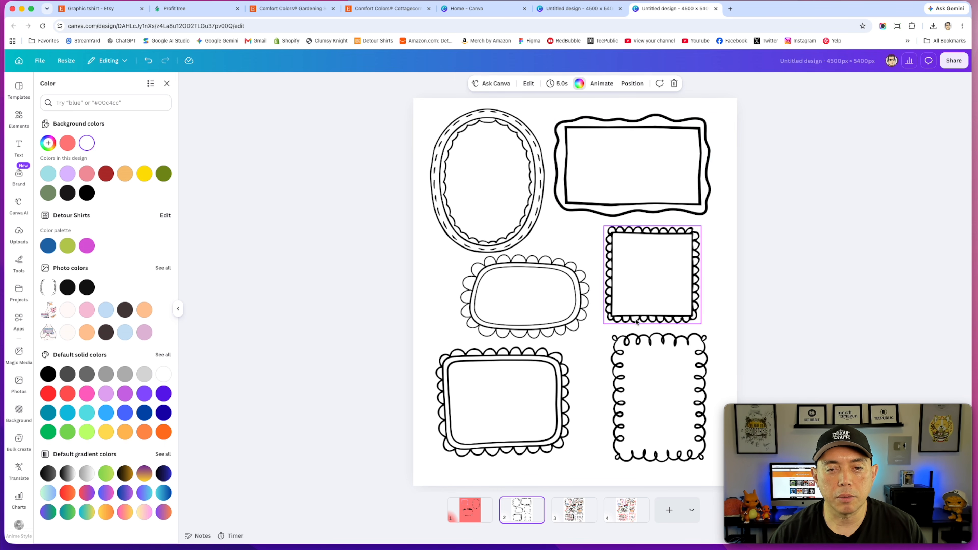
Step: Rearrange the doodle frames on the second page, moving the wavy rectangle to the top right and the scalloped oval to the middle
left_click_drag(623, 311, 614, 207)
left_click_drag(577, 300, 630, 287)
left_click(680, 212)
mouse_move(679, 212)
left_mouse_down()
mouse_move(683, 223)
mouse_move(683, 192)
left_mouse_up()
left_click_drag(684, 157, 686, 209)
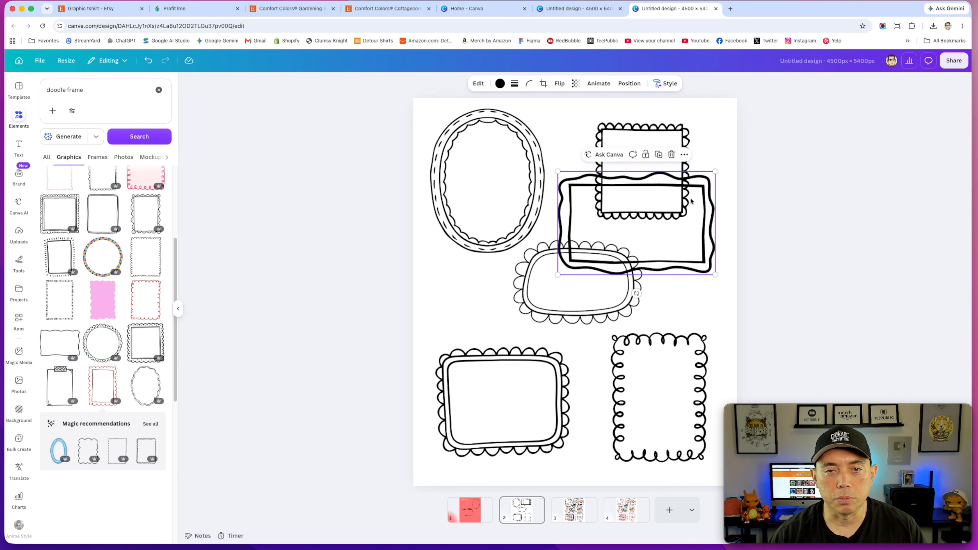
mouse_move(683, 131)
left_mouse_down()
mouse_move(523, 272)
mouse_move(413, 335)
mouse_move(345, 258)
mouse_move(421, 285)
left_mouse_up()
left_click_drag(707, 184, 702, 121)
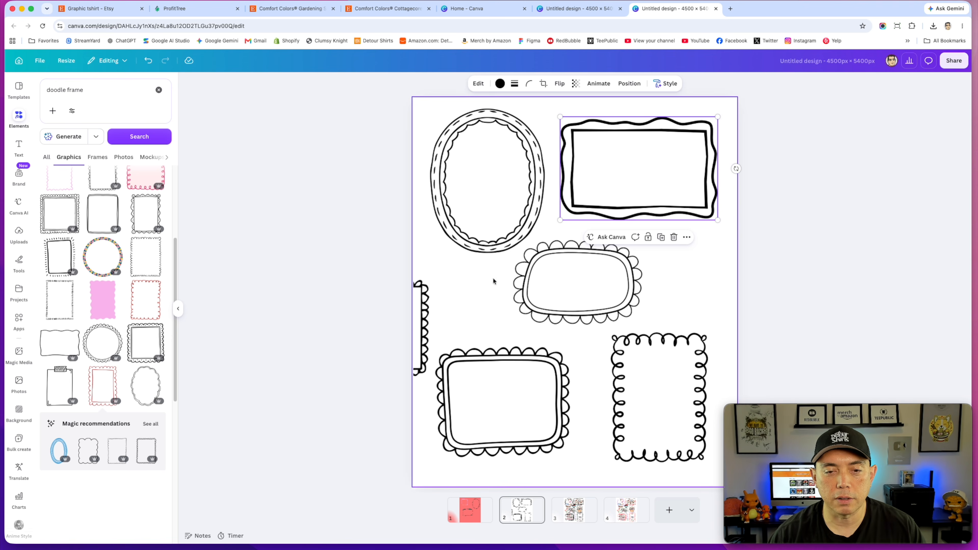
left_click_drag(627, 281, 575, 294)
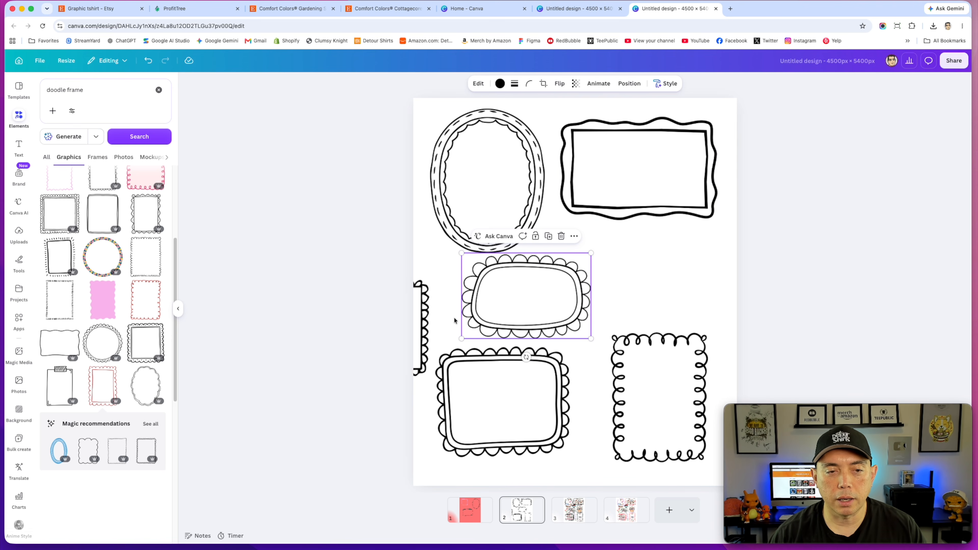
Step: Place the small scalloped square frame at the right middle and nudge the neighbouring frames into alignment
left_click(429, 314)
left_click_drag(429, 314, 696, 262)
left_click_drag(576, 281, 581, 279)
left_click_drag(520, 187, 525, 181)
left_click(712, 247)
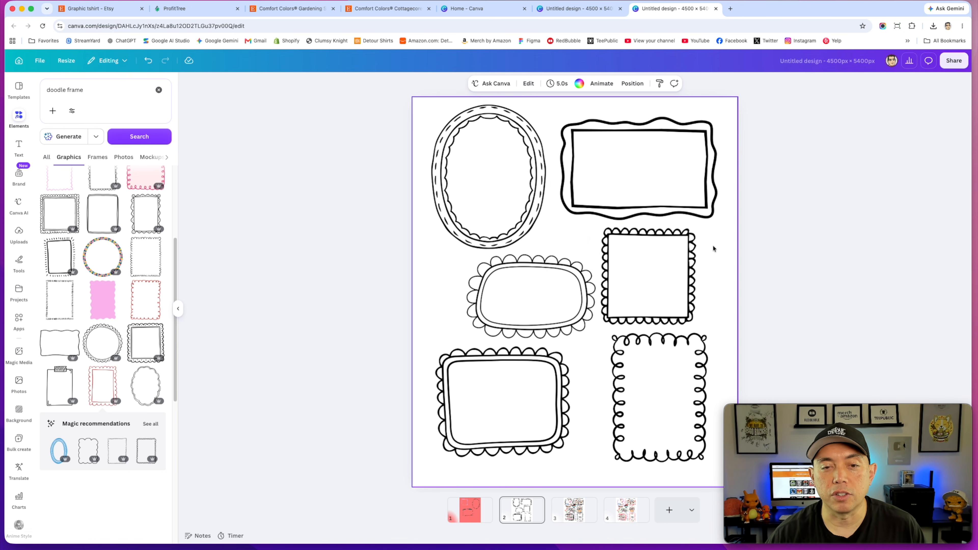
mouse_move(608, 316)
left_mouse_down()
mouse_move(627, 317)
mouse_move(582, 307)
mouse_move(604, 302)
left_mouse_up()
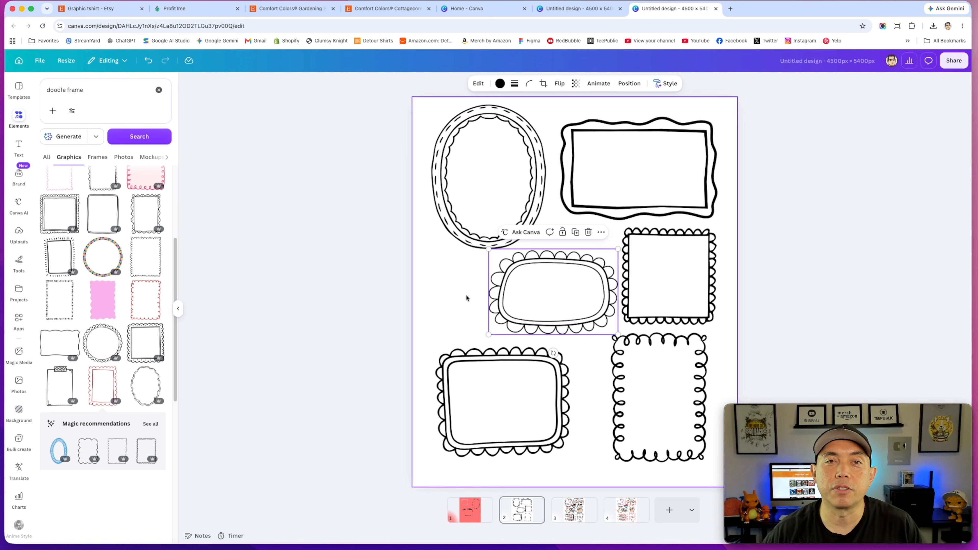
left_click(609, 281)
mouse_move(609, 280)
left_mouse_down()
mouse_move(592, 281)
mouse_move(613, 265)
left_mouse_up()
left_click(628, 265)
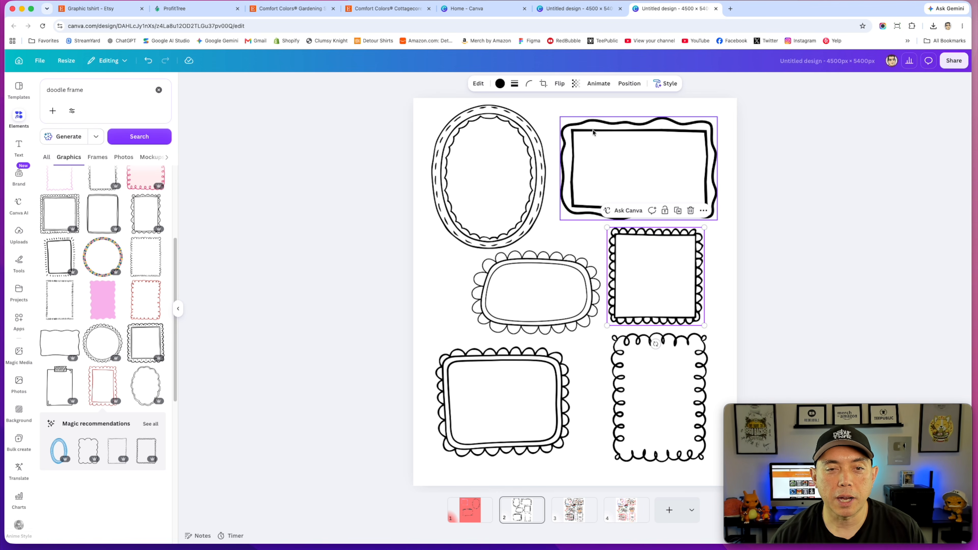
Step: Fine-tune the spacing of the middle scalloped oval and the lower-left rectangle frame
left_click(511, 112)
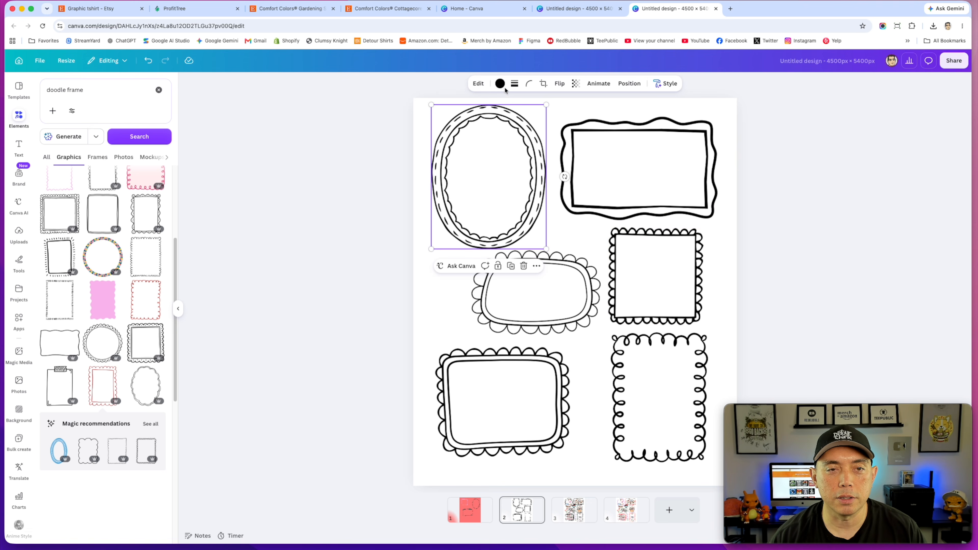
left_click(585, 270)
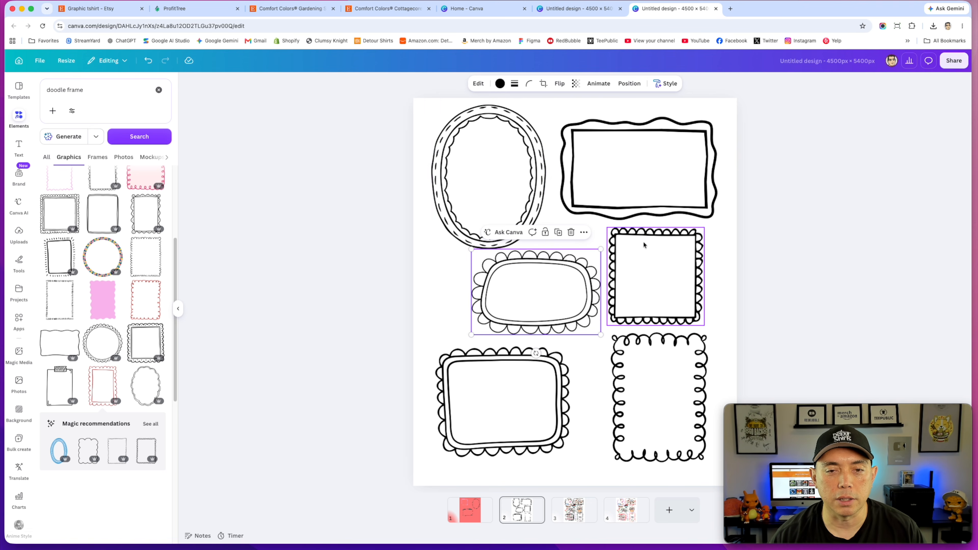
left_click(647, 234)
left_click(535, 346)
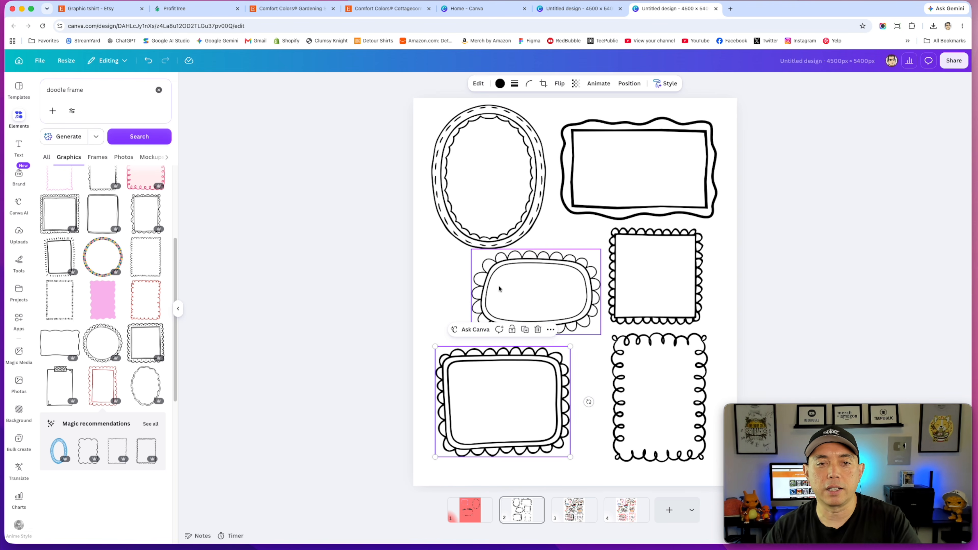
left_click(539, 197)
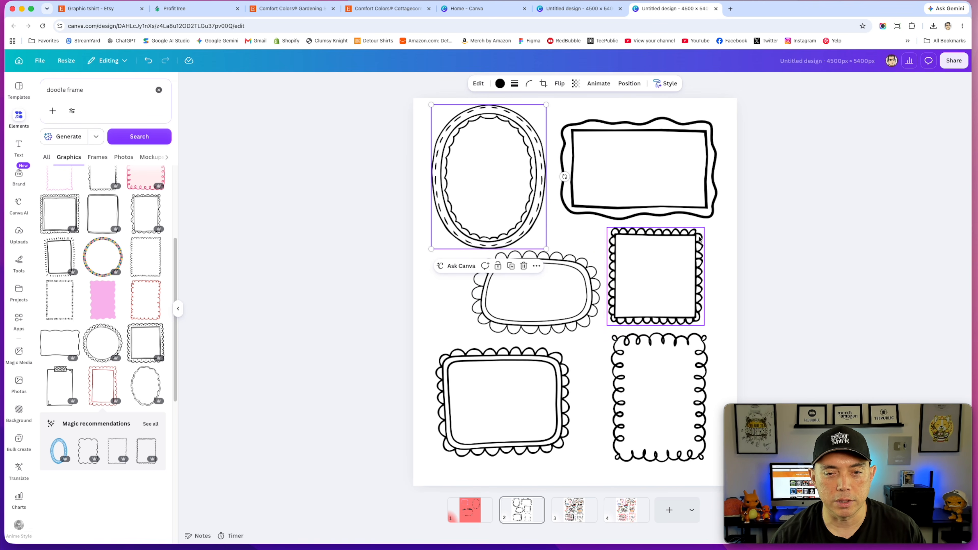
left_click_drag(565, 377, 571, 380)
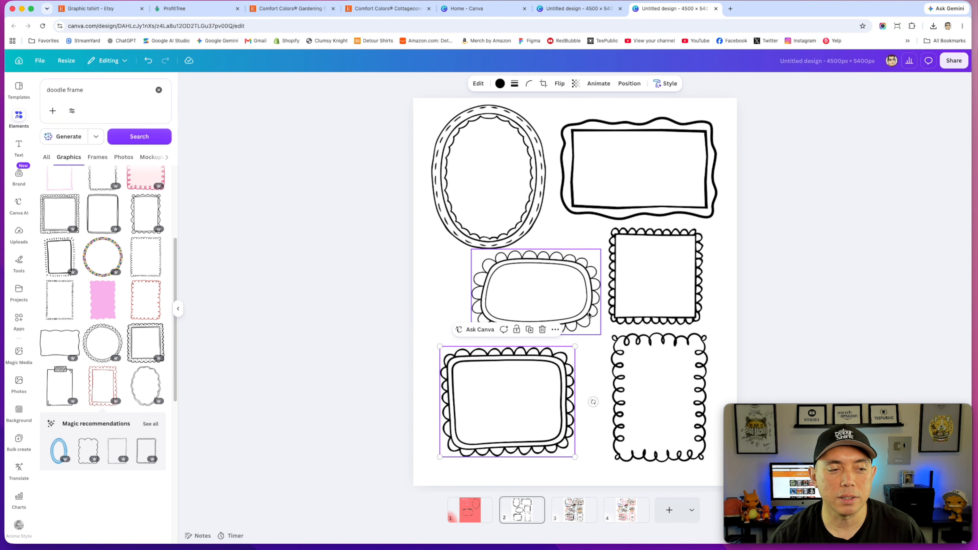
left_click(593, 299)
mouse_move(593, 298)
left_mouse_down()
mouse_move(576, 300)
mouse_move(589, 301)
left_mouse_up()
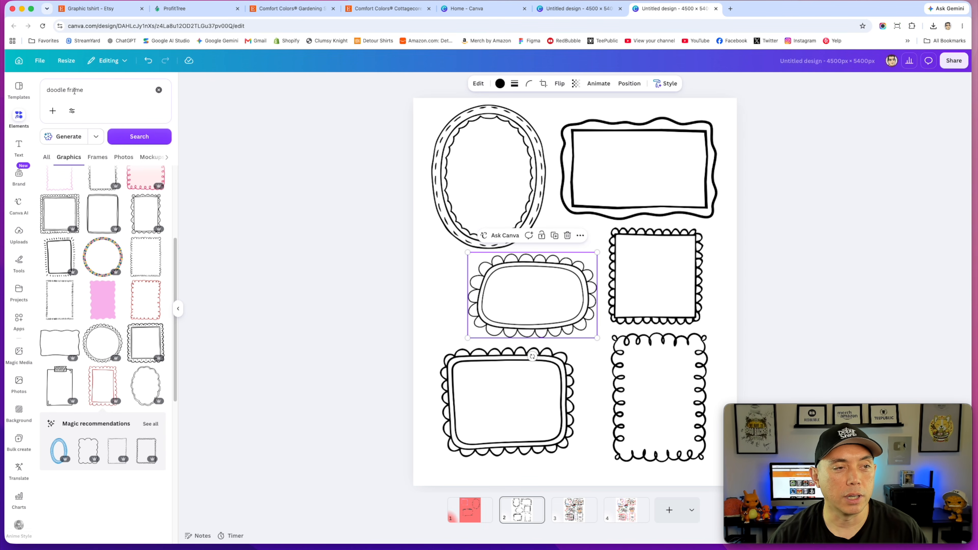
Step: Search elements for 'doodle goose'
triple_click(87, 90)
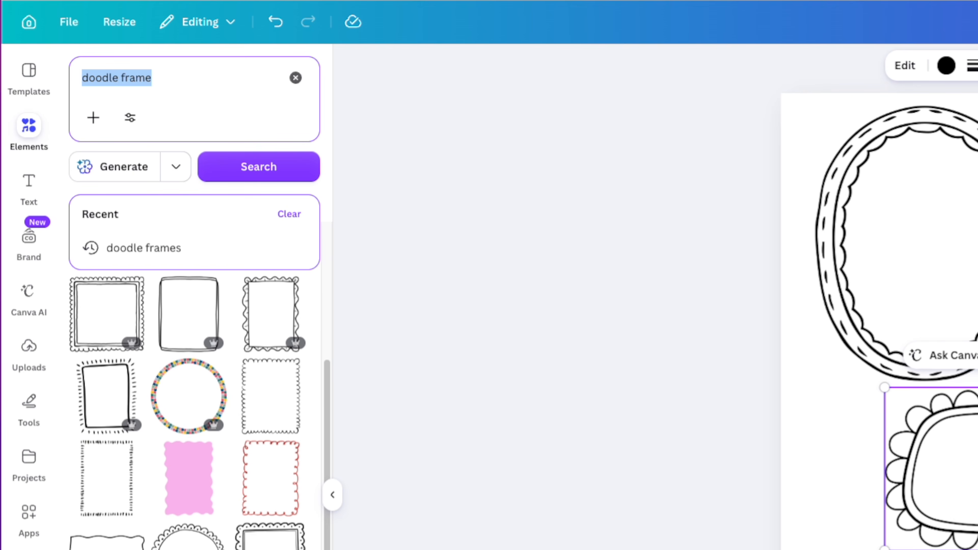
type("d")
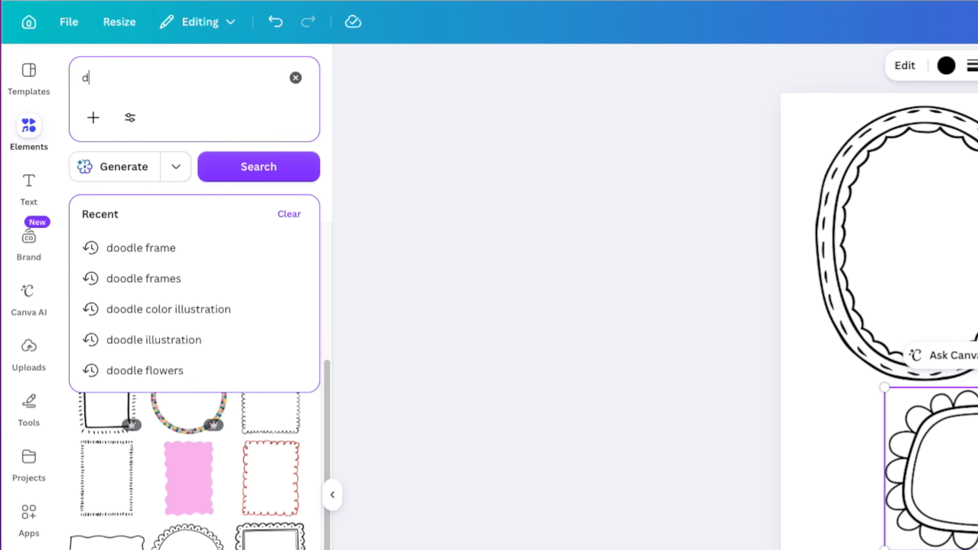
type("oodle goose")
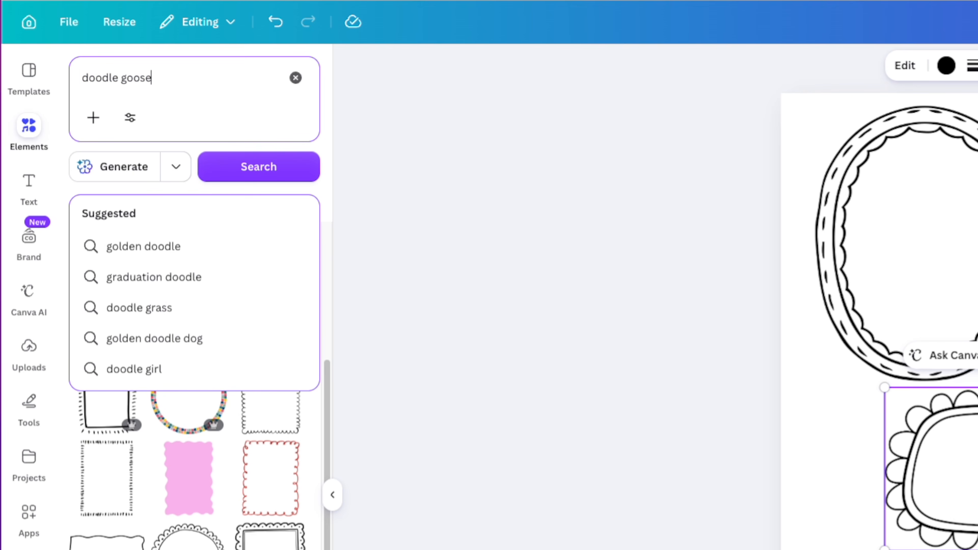
key("Return")
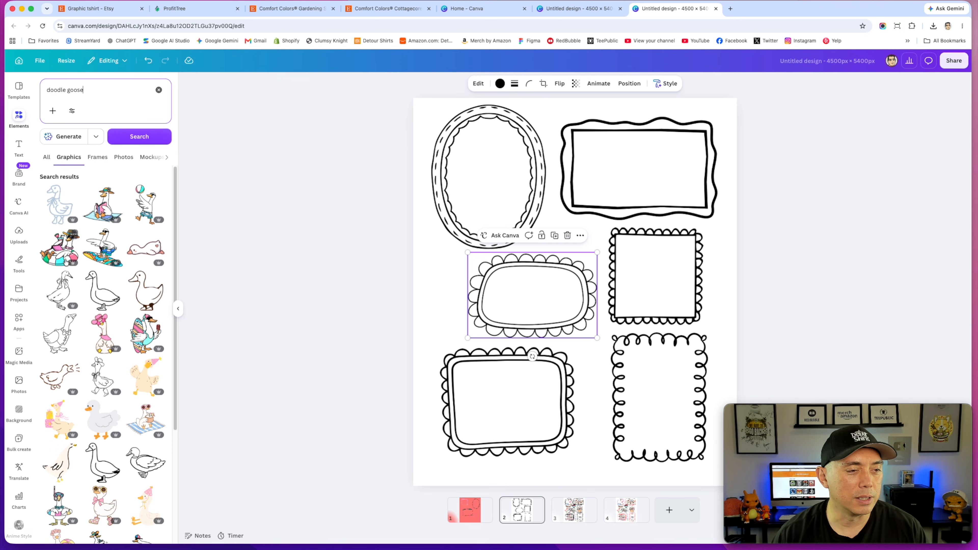
Step: Add the goose-on-a-float graphic and resize it to fit inside the lower-left scalloped frame
left_click(52, 261)
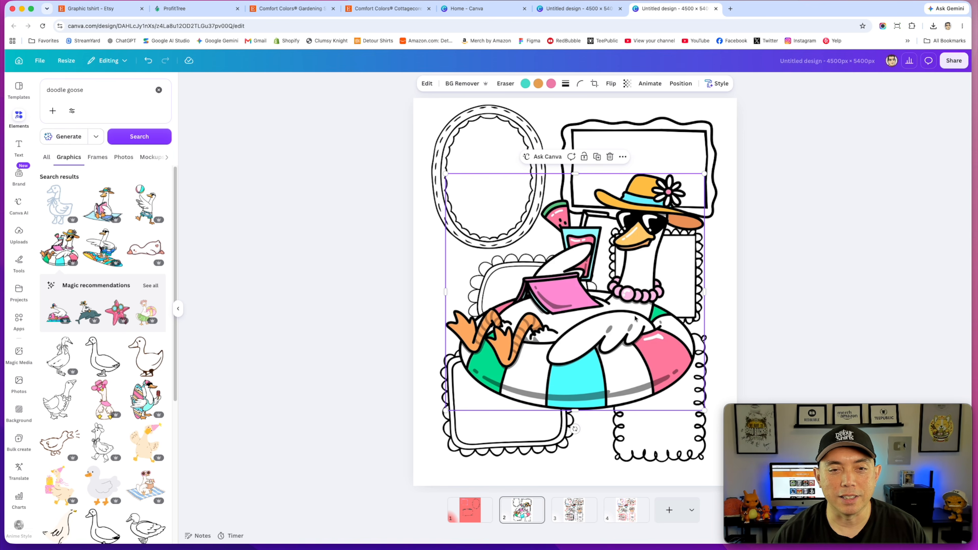
left_click_drag(613, 289, 592, 242)
left_click_drag(682, 363, 546, 410)
left_click_drag(581, 441, 559, 439)
left_click_drag(520, 415, 531, 389)
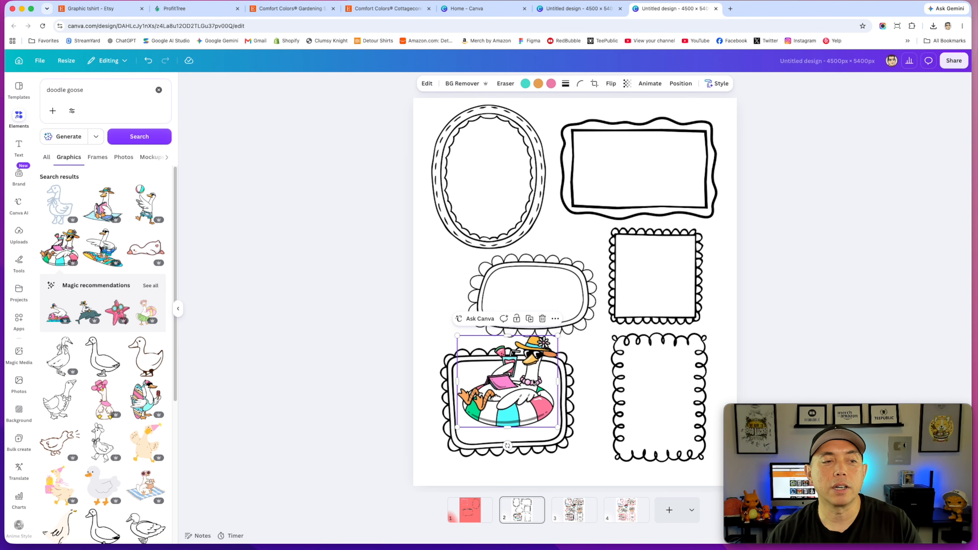
Step: Move the goose-on-a-float graphic into the upper-right rectangle frame and open graphics similar to it
left_click_drag(535, 397, 633, 208)
right_click(632, 208)
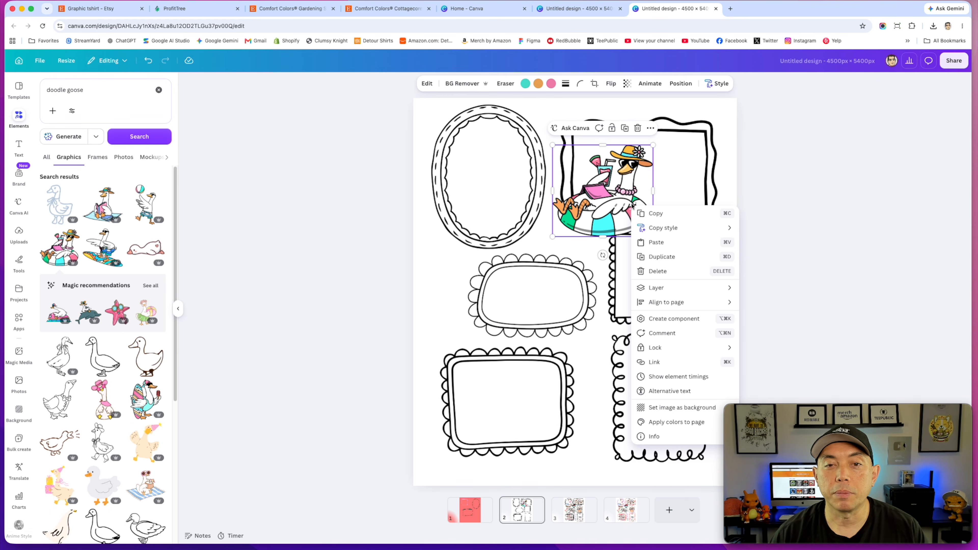
left_click(654, 437)
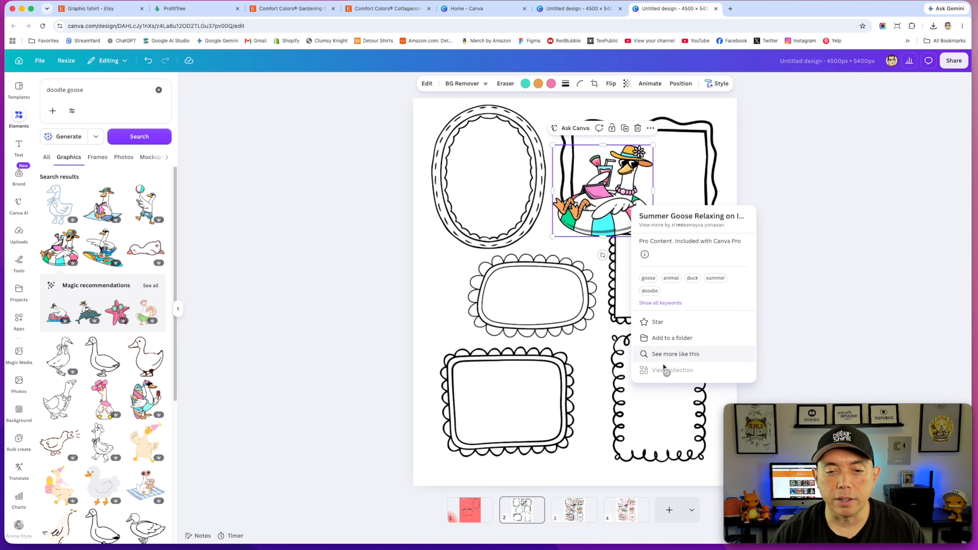
left_click(666, 355)
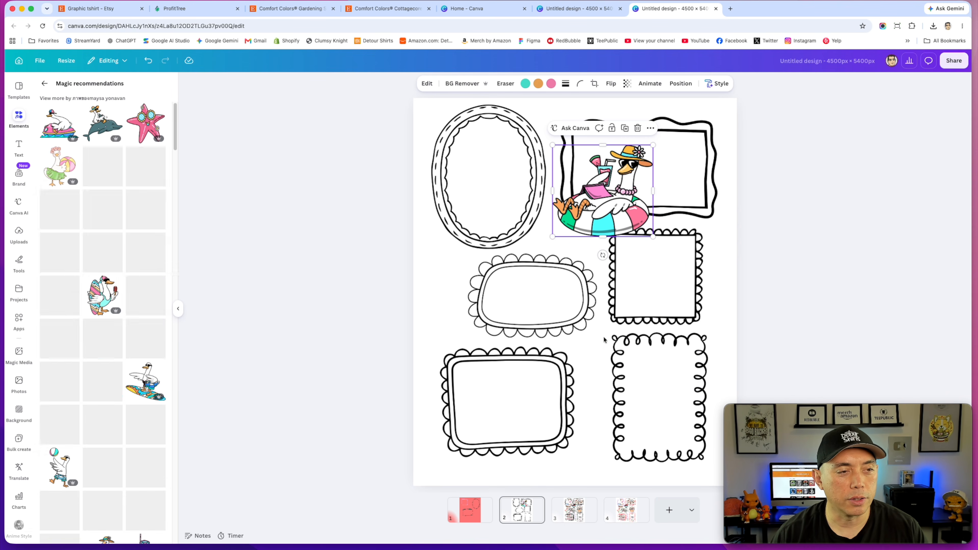
Step: Add the jet-ski goose graphic into the lower-left scalloped frame
left_click(56, 129)
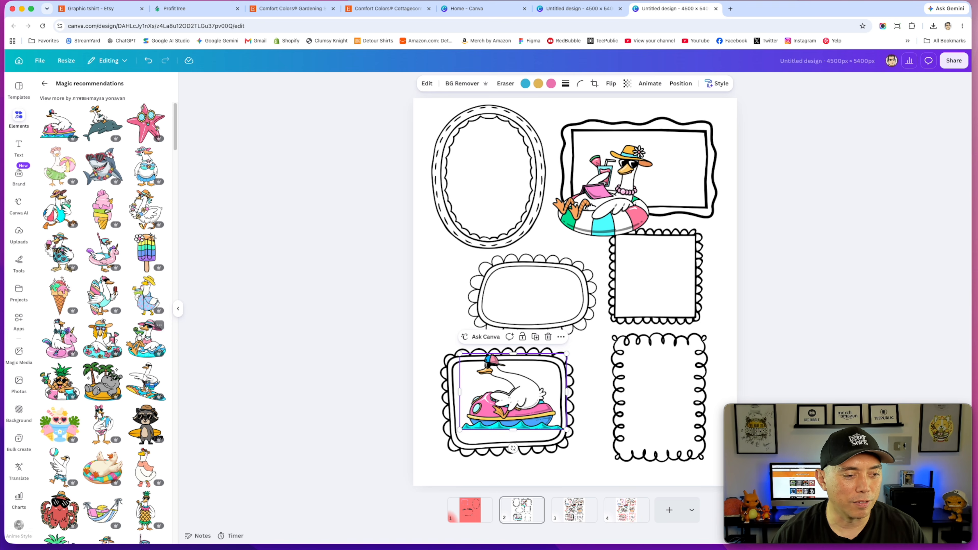
Step: Add the beach-ball goose, size it into the upper-left oval frame, and enlarge the float goose within its frame
left_click(101, 425)
left_click_drag(661, 454, 567, 276)
left_click_drag(546, 205, 510, 173)
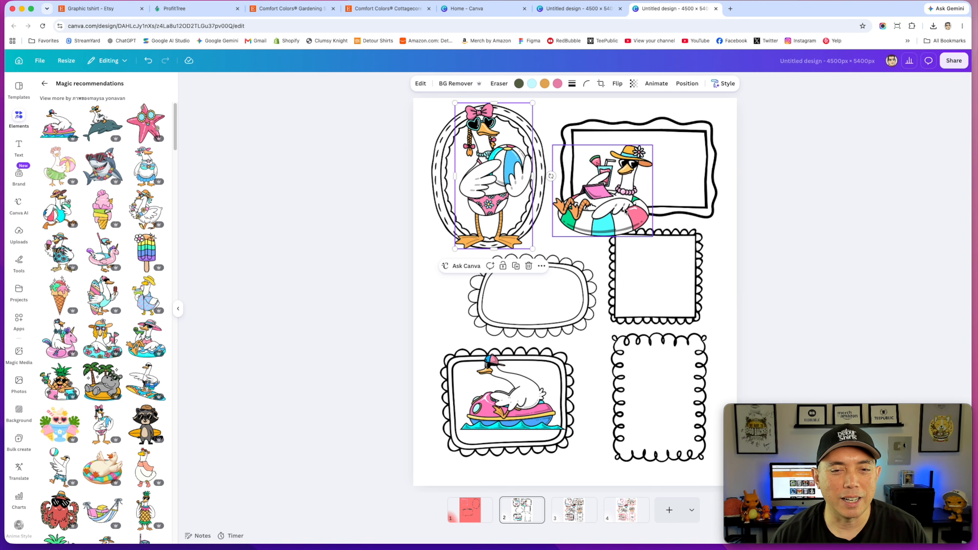
left_click_drag(624, 211, 594, 196)
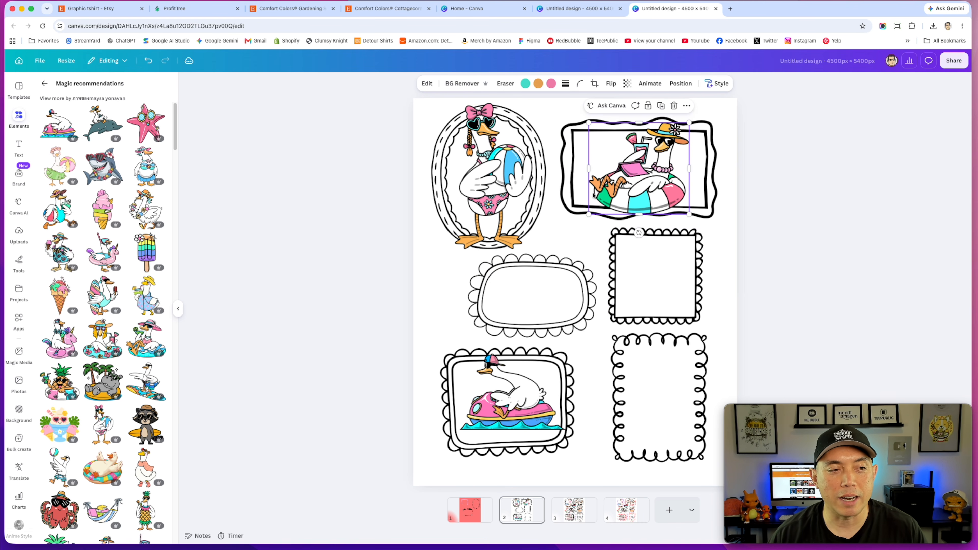
Step: Go back to the element search and search for 'doodle flowers'
left_click(44, 84)
left_click(70, 90)
type("doodle")
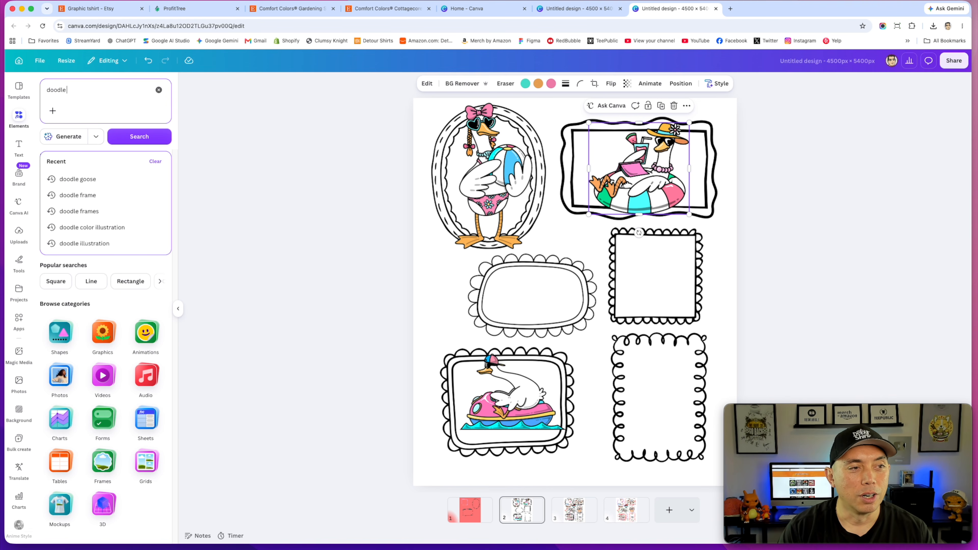
type(" flowers")
key("Return")
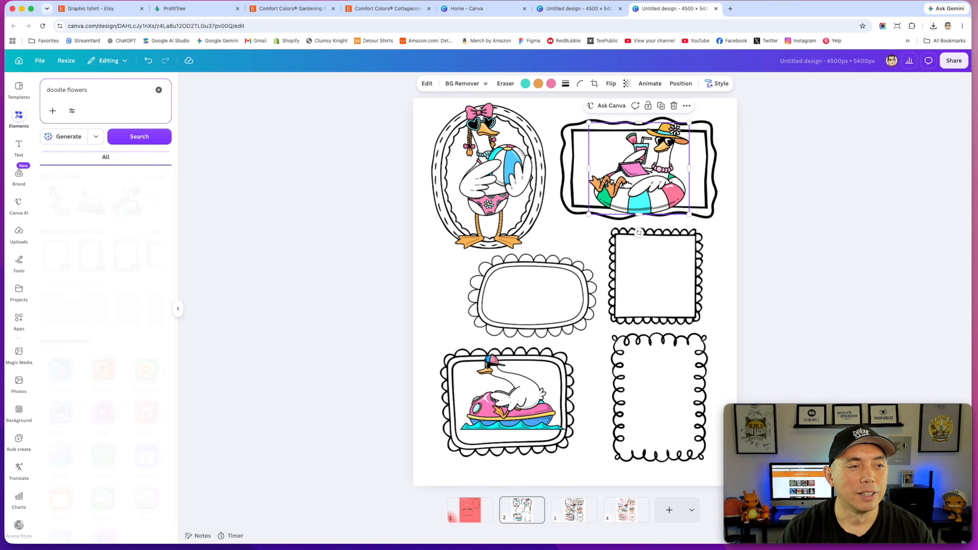
left_click(151, 177)
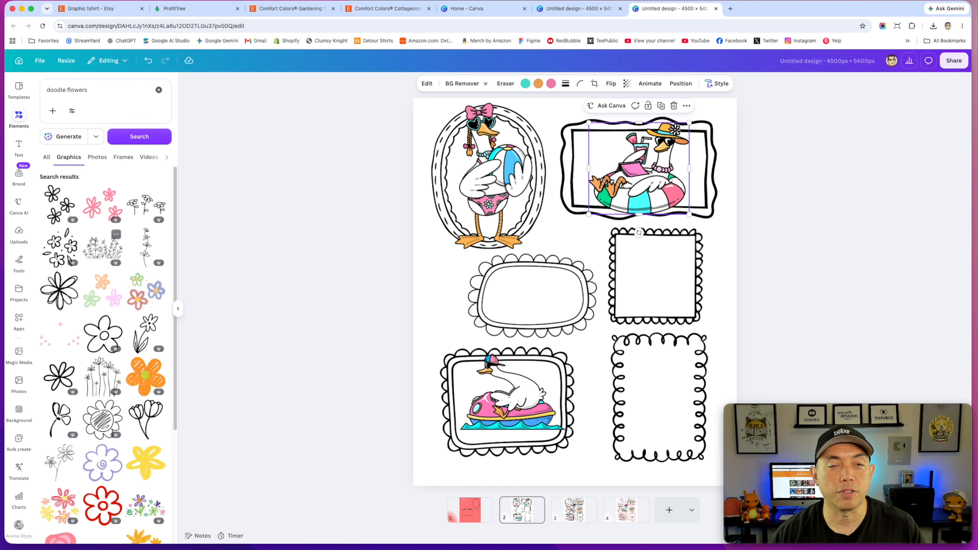
Step: Add a line-art wildflower bunch graphic from the results and delete it again
scroll(73, 270, "down", 5)
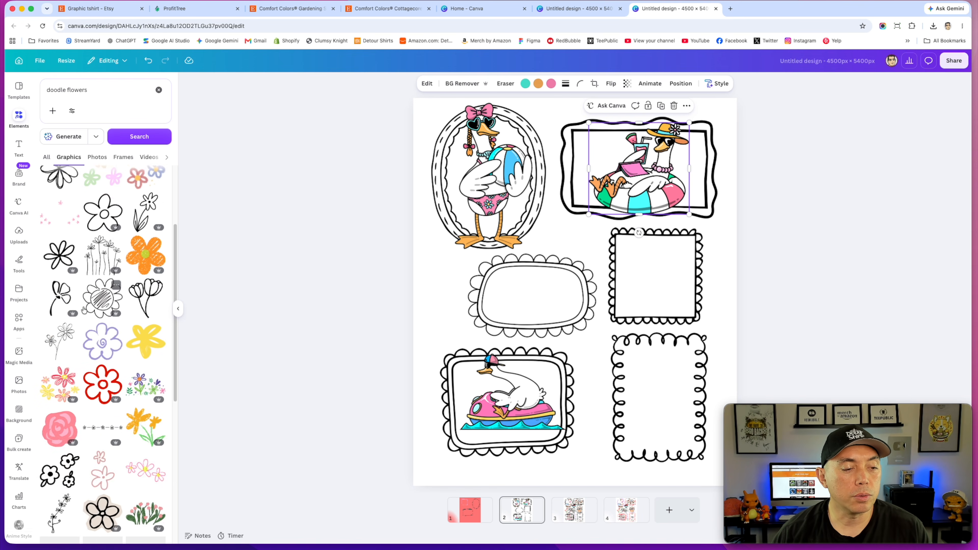
scroll(84, 310, "down", 5)
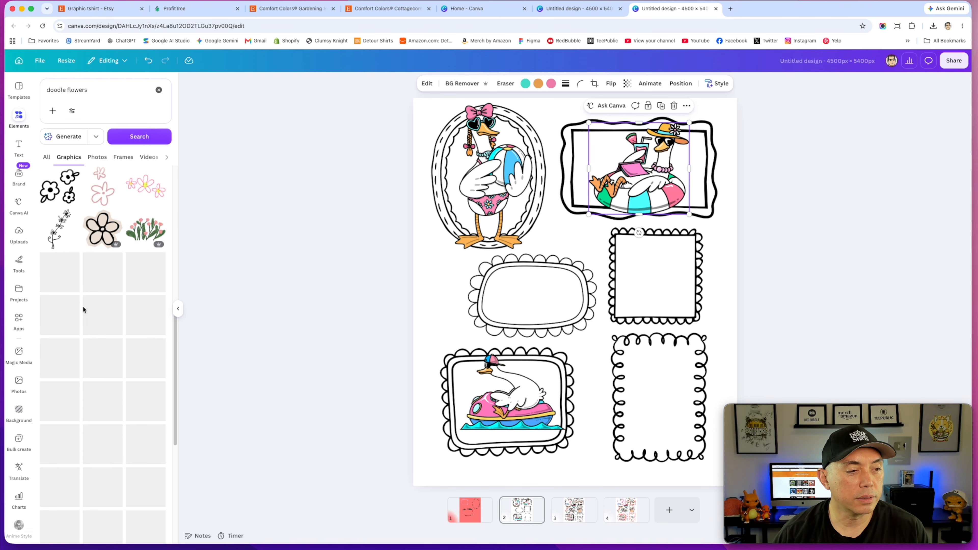
scroll(95, 327, "down", 5)
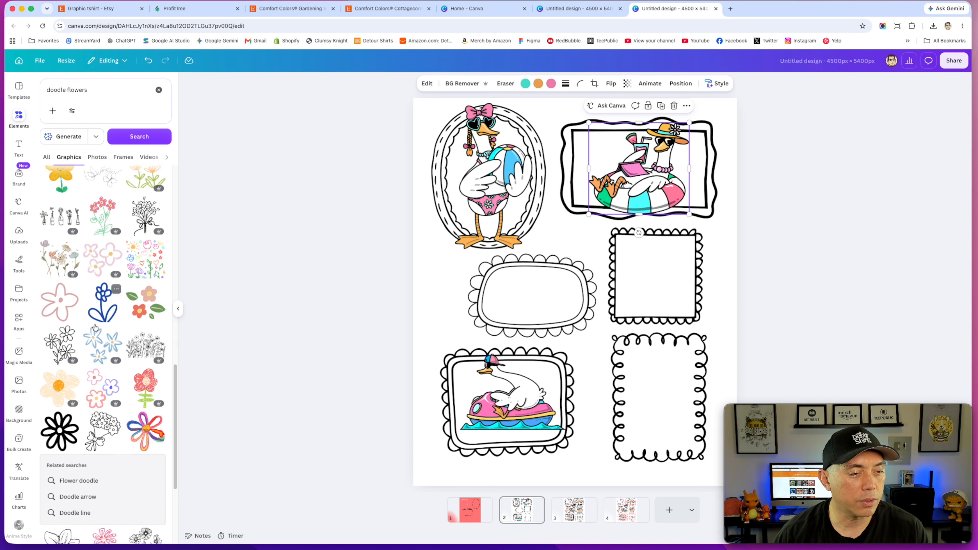
scroll(96, 327, "down", 3)
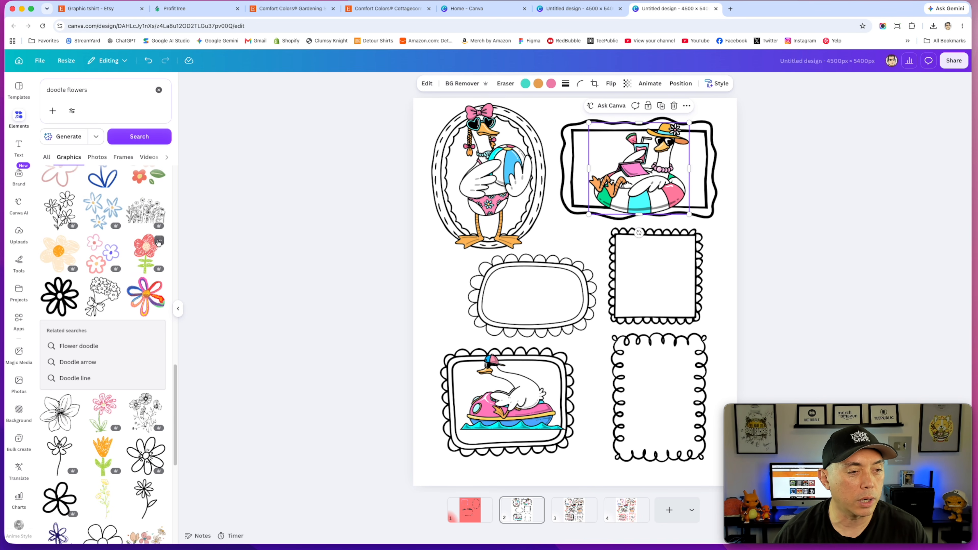
left_click(142, 216)
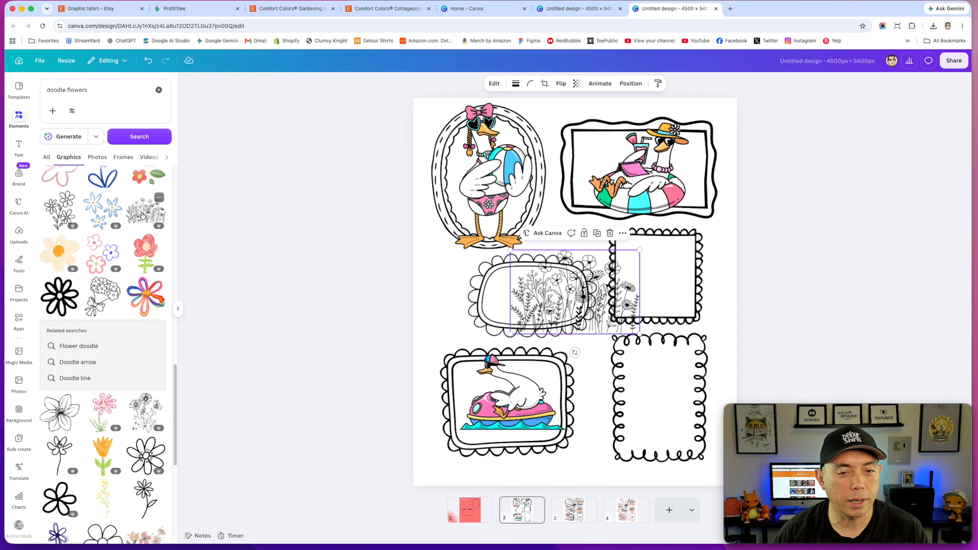
left_click(601, 295)
key("Escape")
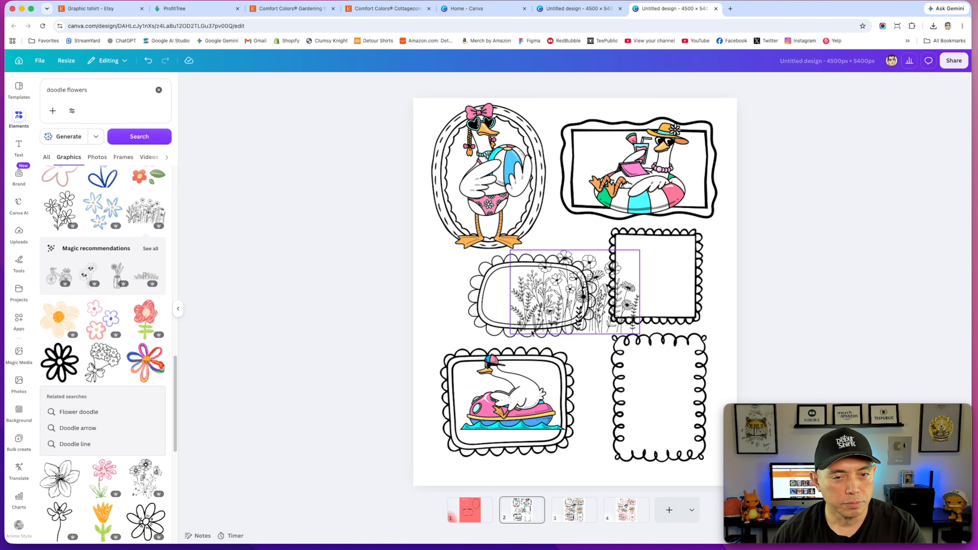
left_click(568, 331)
key("Delete")
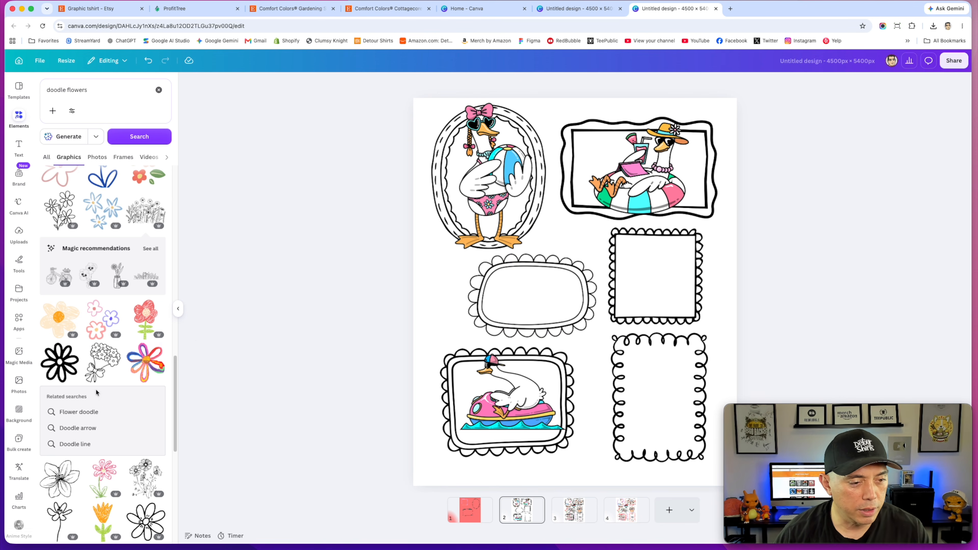
Step: Add a colourful swirl-and-flower graphic from the results and delete it again
scroll(97, 392, "down", 8)
scroll(96, 393, "down", 5)
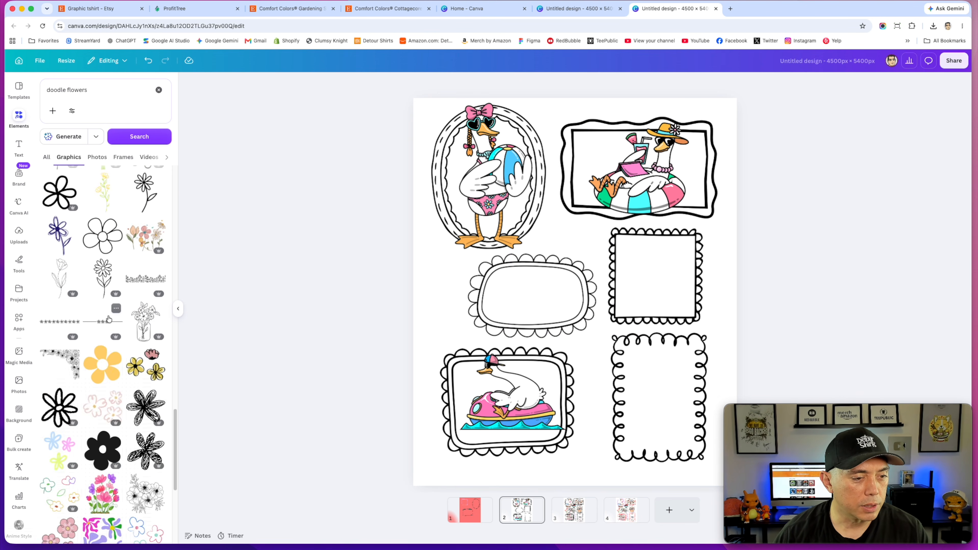
scroll(101, 383, "down", 5)
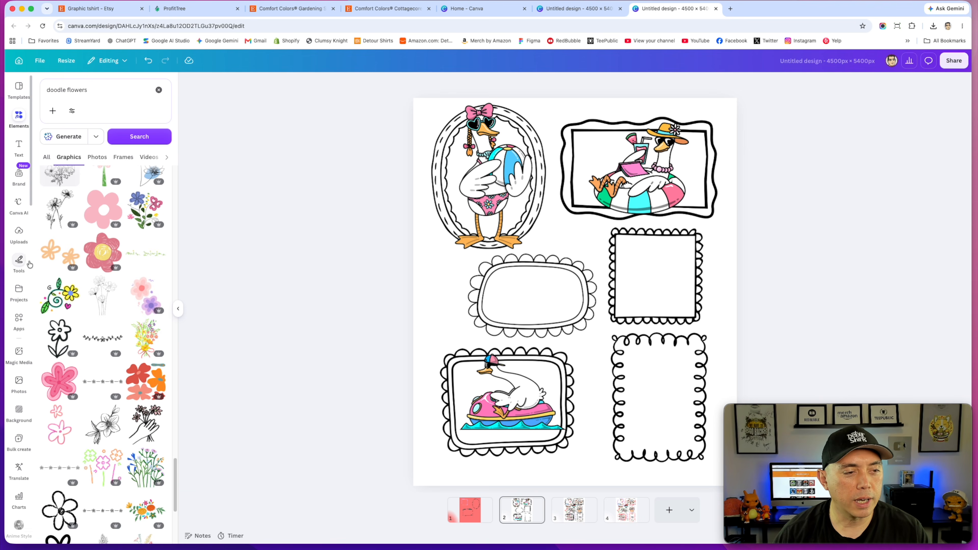
left_click(59, 295)
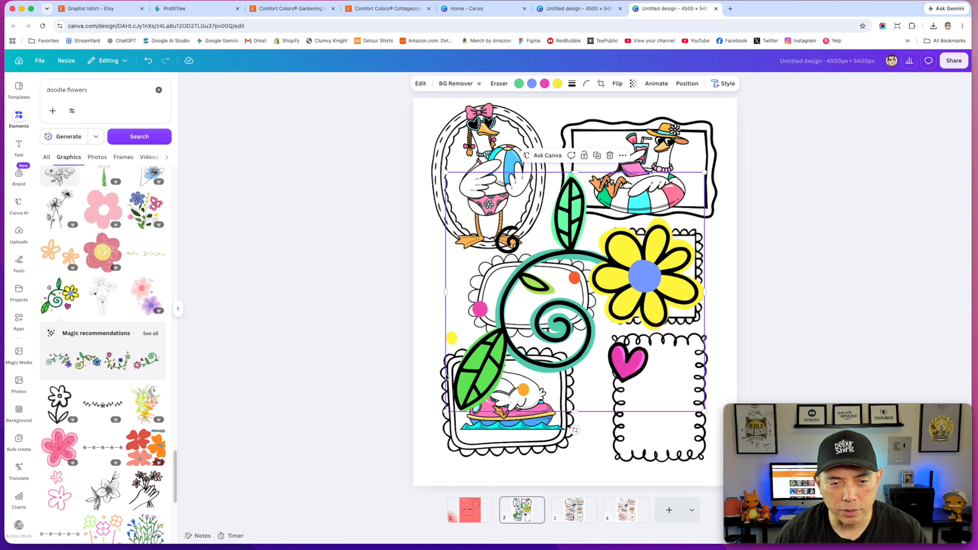
key("Escape")
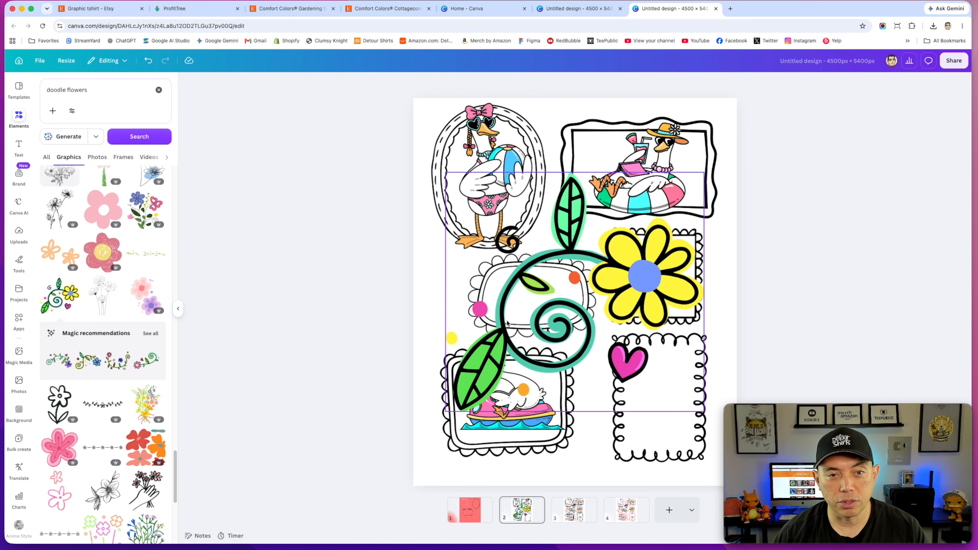
left_click(639, 257)
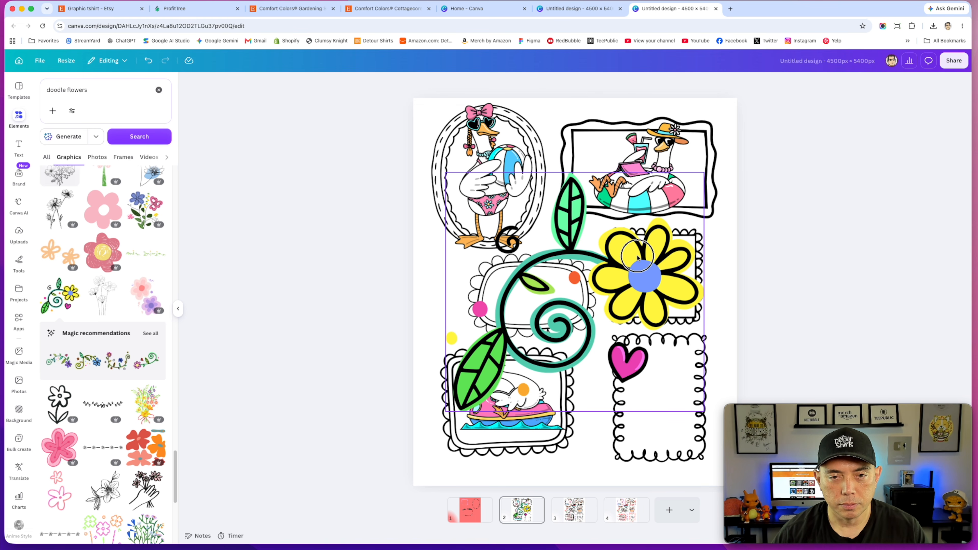
key("Delete")
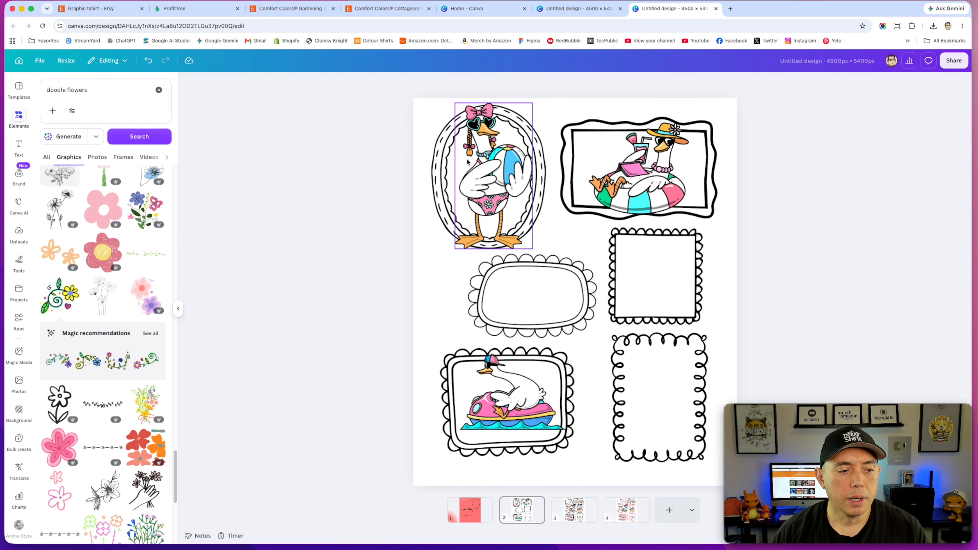
Step: Open graphics similar to the beach-ball goose
scroll(116, 348, "down", 5)
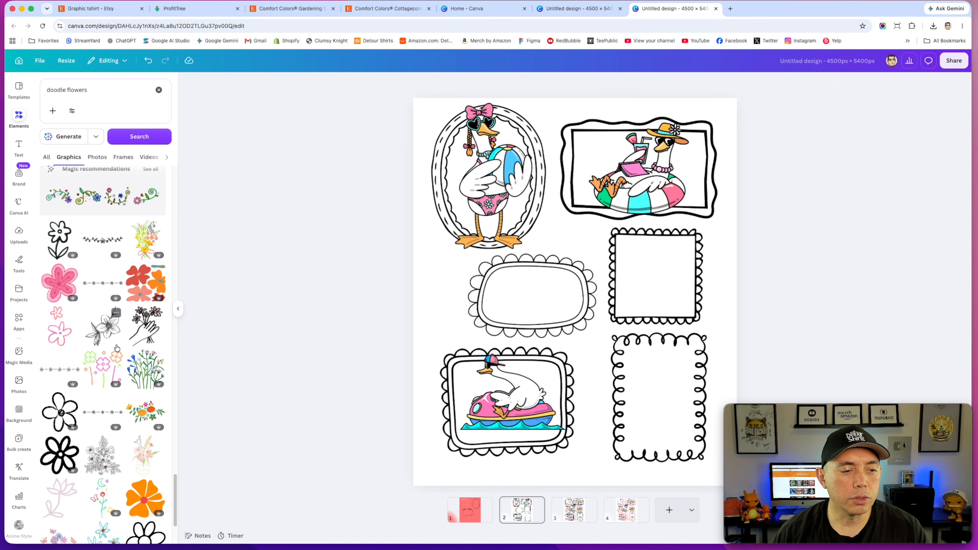
scroll(117, 348, "down", 3)
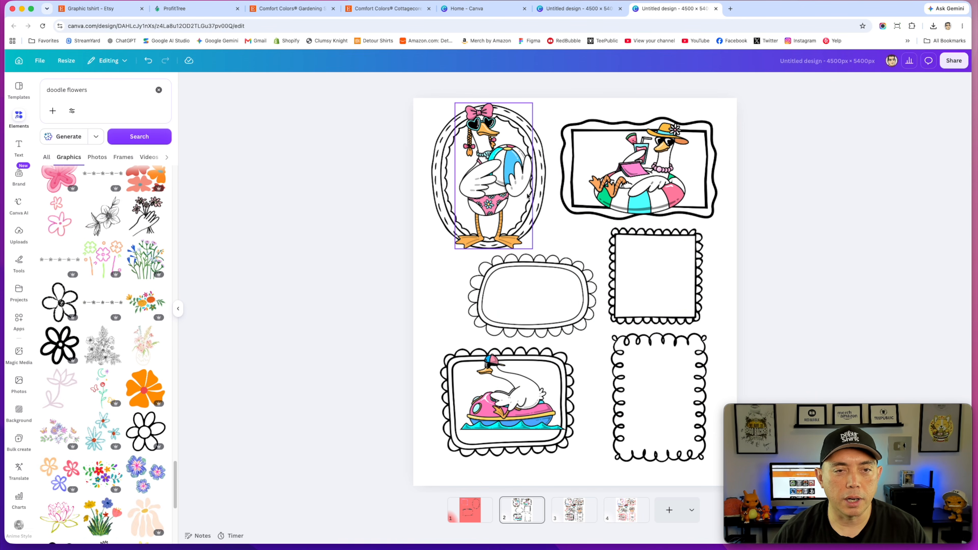
left_click(508, 178)
right_click(509, 178)
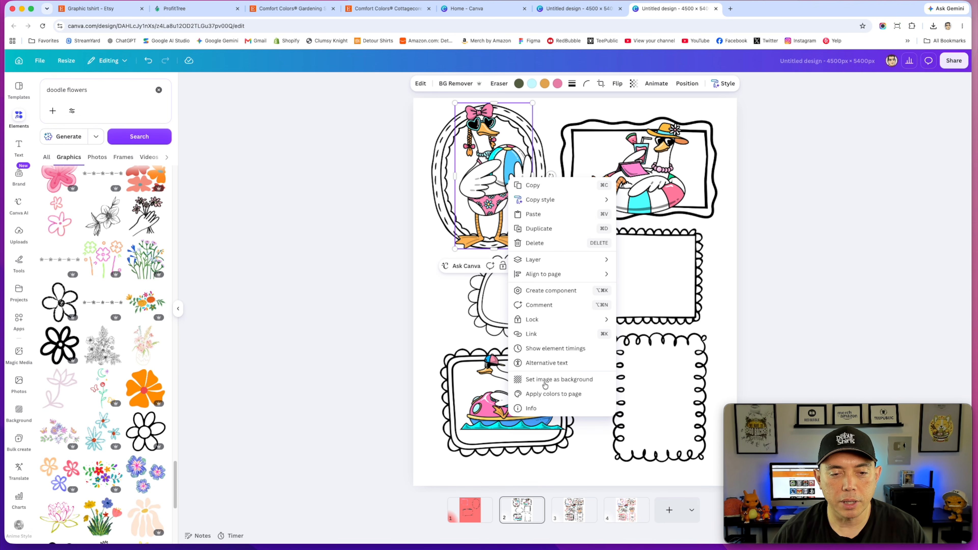
left_click(534, 409)
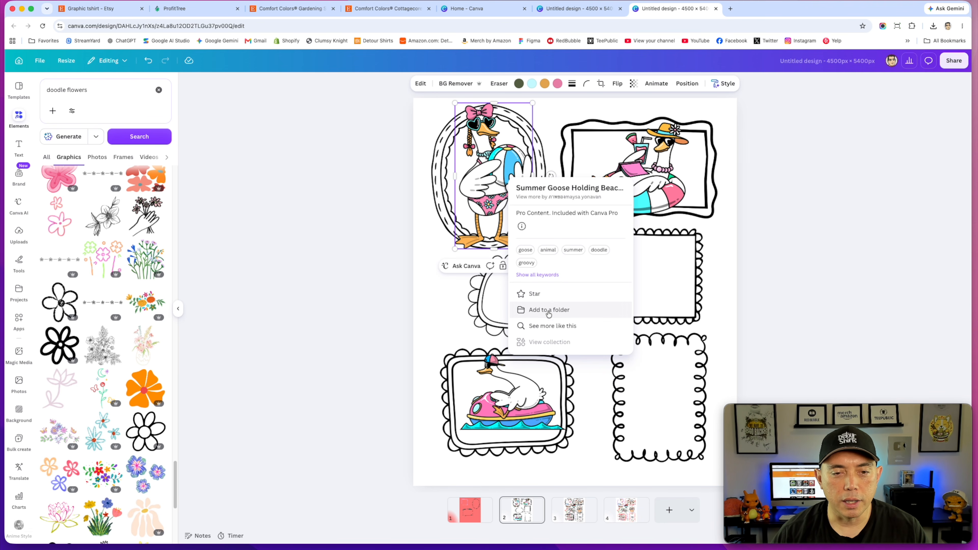
left_click(549, 326)
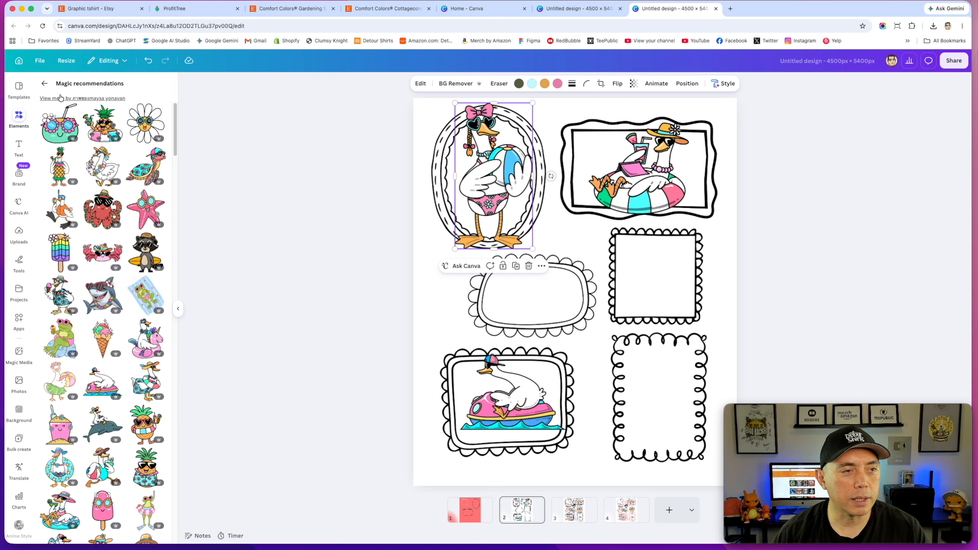
Step: Add the daisy-with-sunglasses graphic, shrink it and place it in the right-middle square frame
scroll(127, 241, "down", 1)
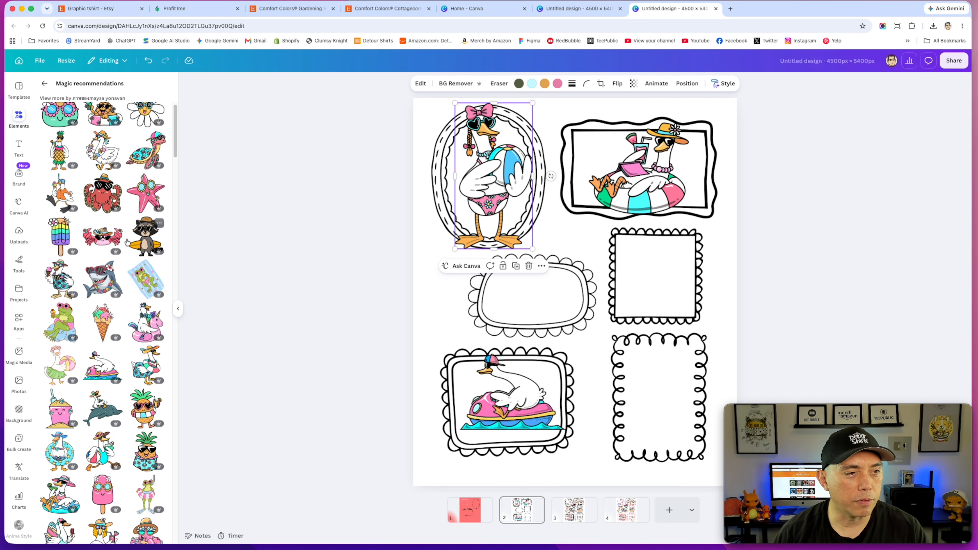
scroll(128, 241, "up", 1)
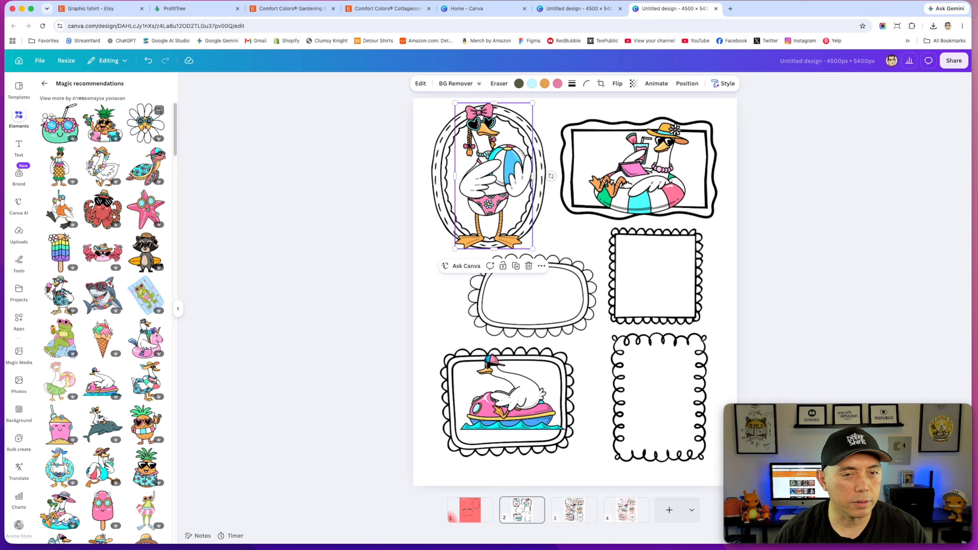
left_click(145, 123)
left_click_drag(702, 426, 528, 270)
left_click_drag(497, 210, 654, 275)
Step: Scroll through the similar-graphics recommendations
scroll(91, 367, "down", 10)
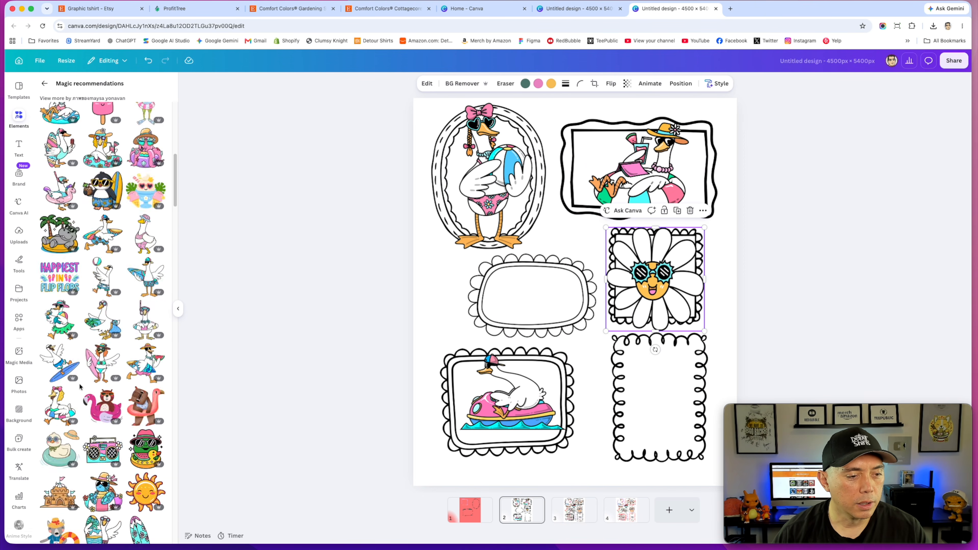
scroll(80, 386, "down", 6)
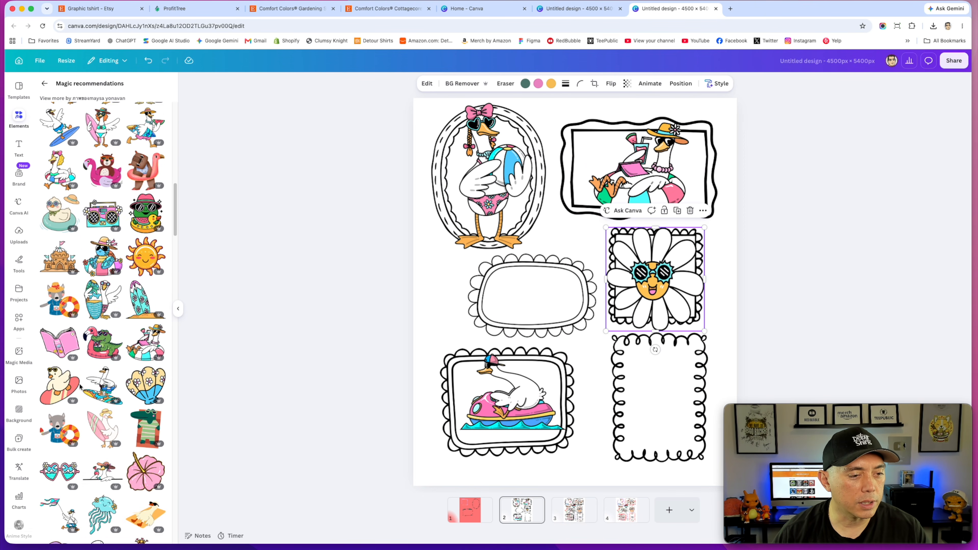
scroll(80, 387, "down", 2)
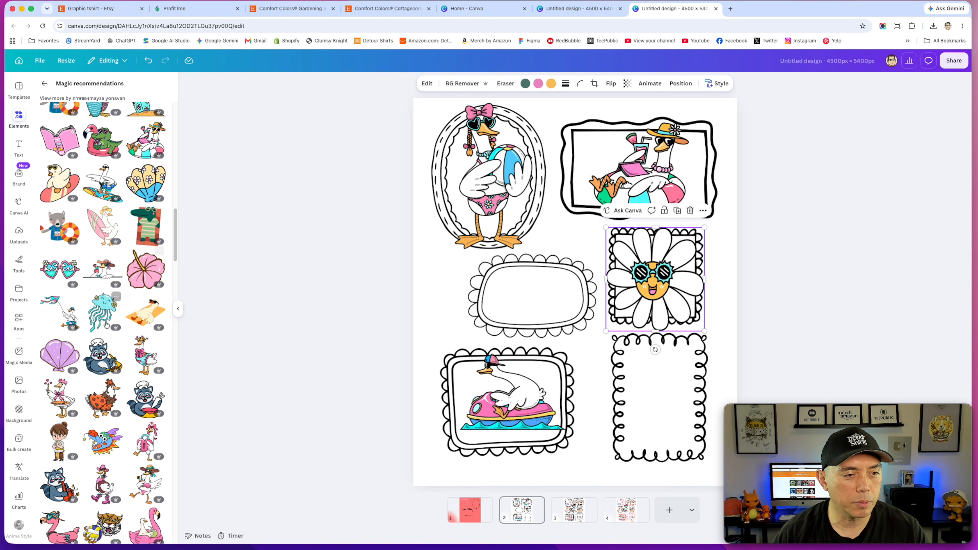
scroll(81, 347, "down", 6)
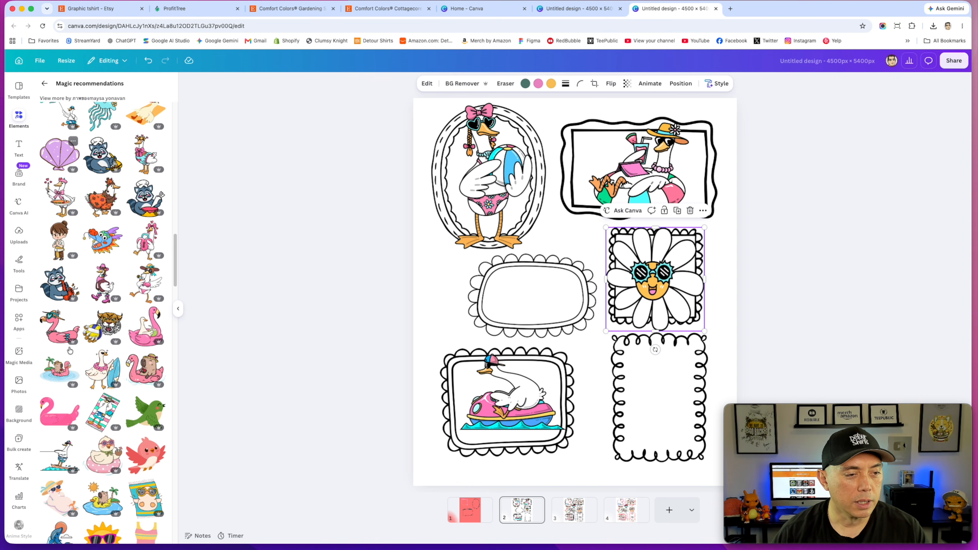
scroll(79, 358, "down", 3)
scroll(79, 359, "down", 3)
scroll(78, 359, "down", 4)
scroll(79, 359, "down", 4)
Step: Undo the daisy's last move and switch to the third page's design
key("ctrl+z")
left_click(417, 275)
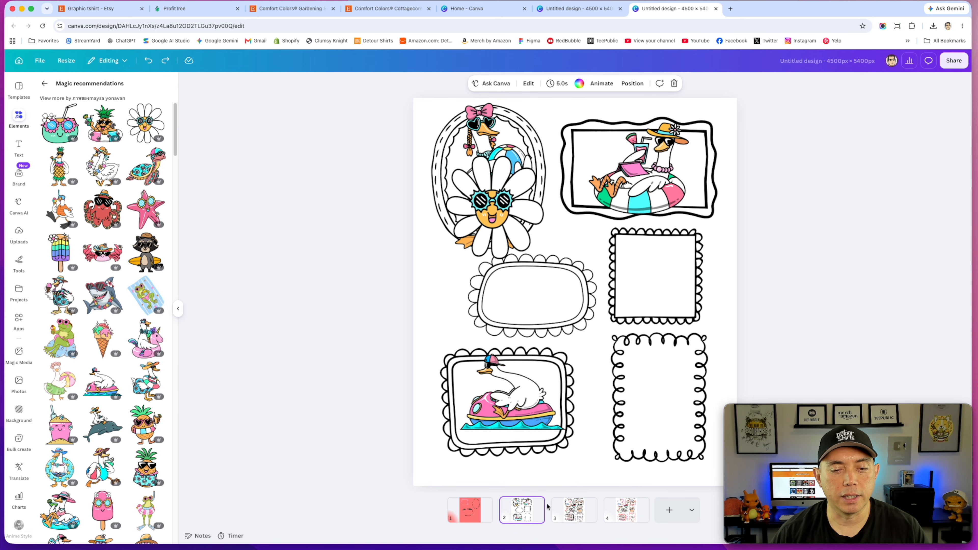
left_click(574, 511)
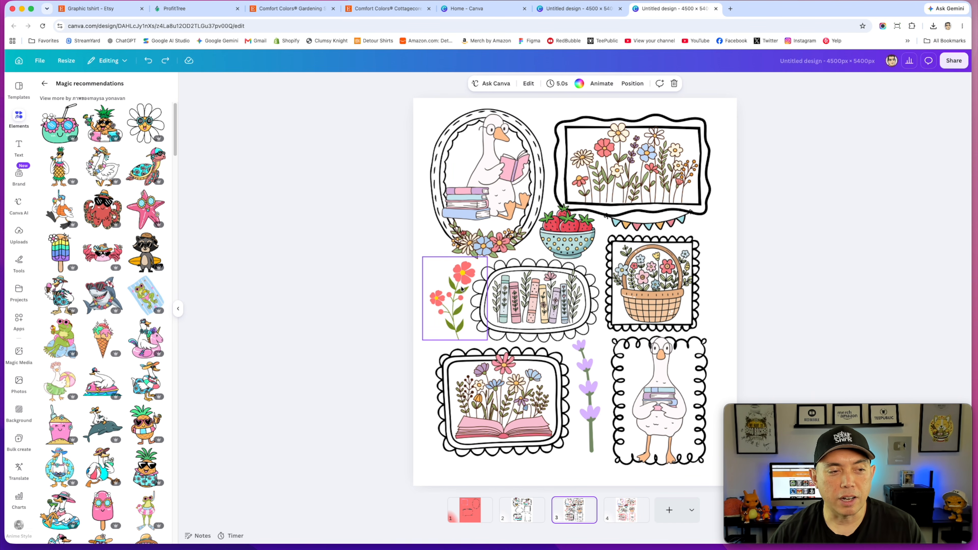
left_click_drag(462, 289, 462, 288)
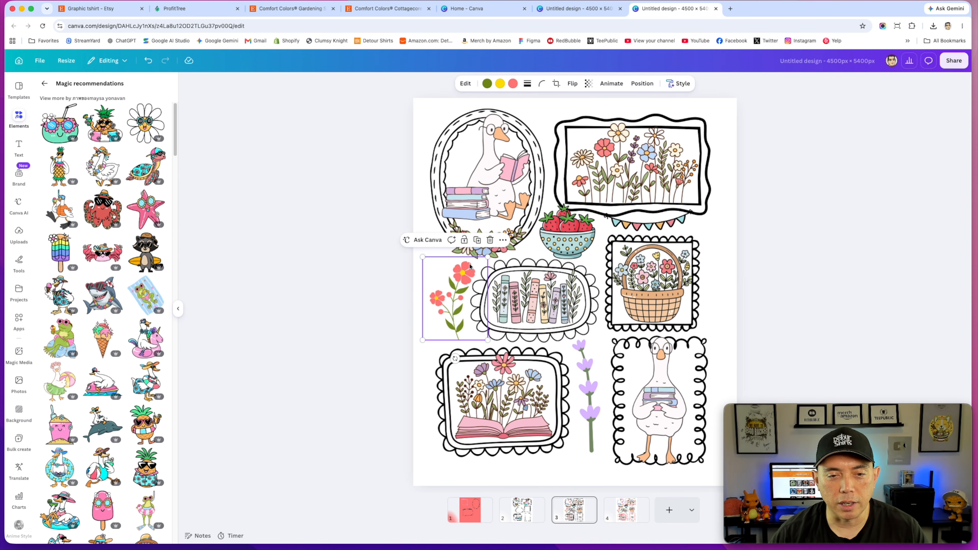
left_click_drag(585, 370, 587, 376)
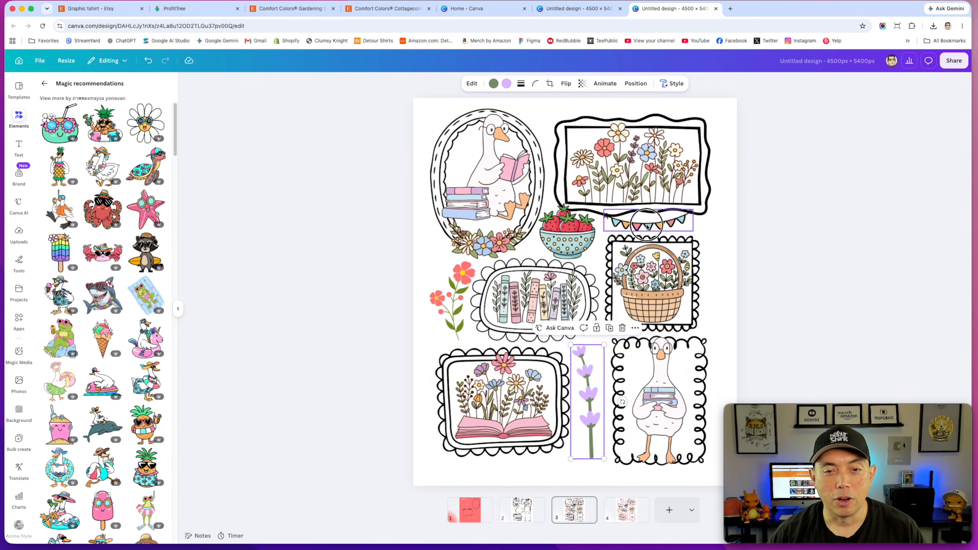
left_click(654, 227)
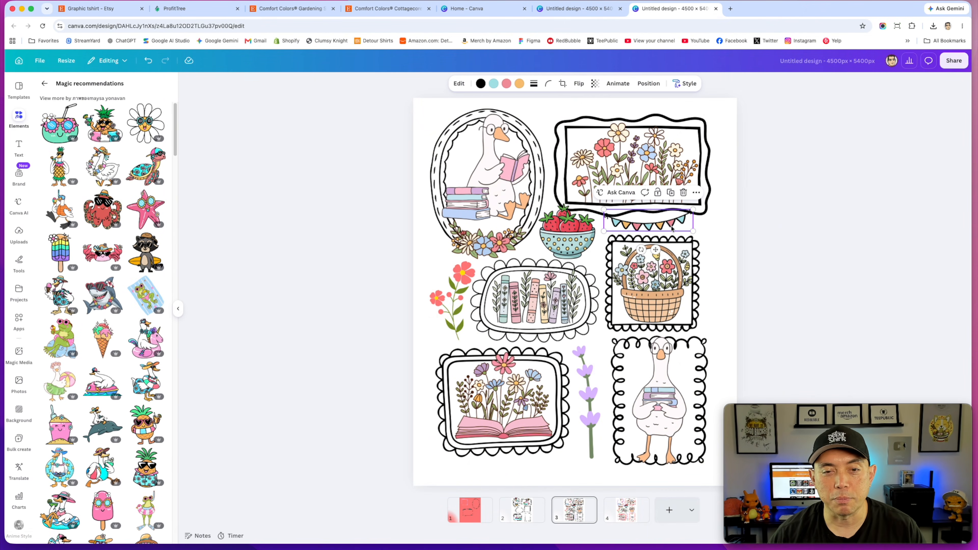
Step: Search the elements for "doodle banner" graphics and scroll through the results
left_click(45, 83)
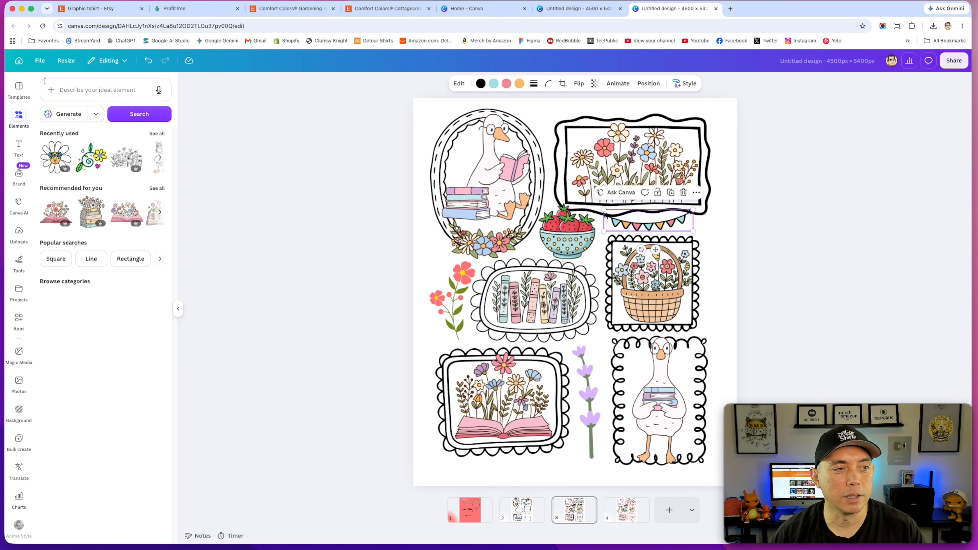
left_click(88, 88)
type("dood")
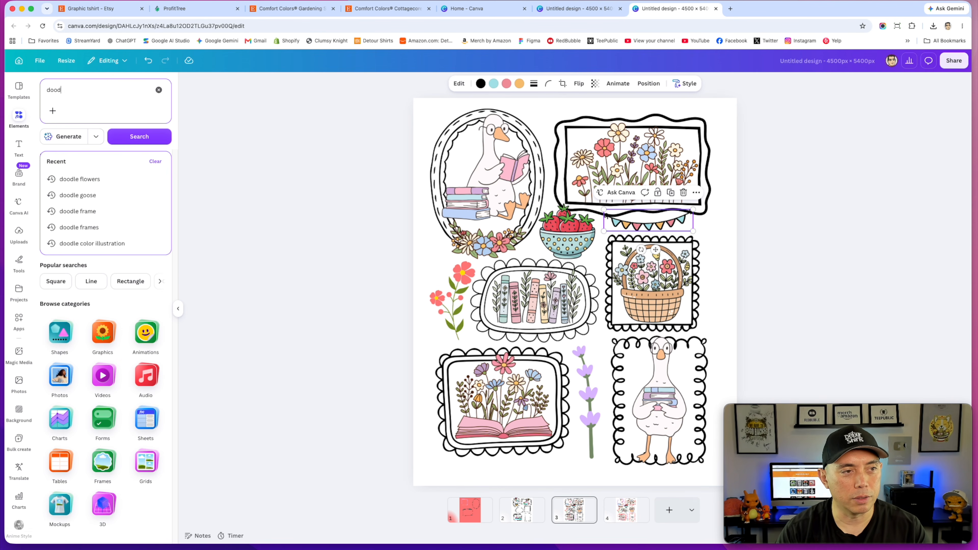
type("le banner")
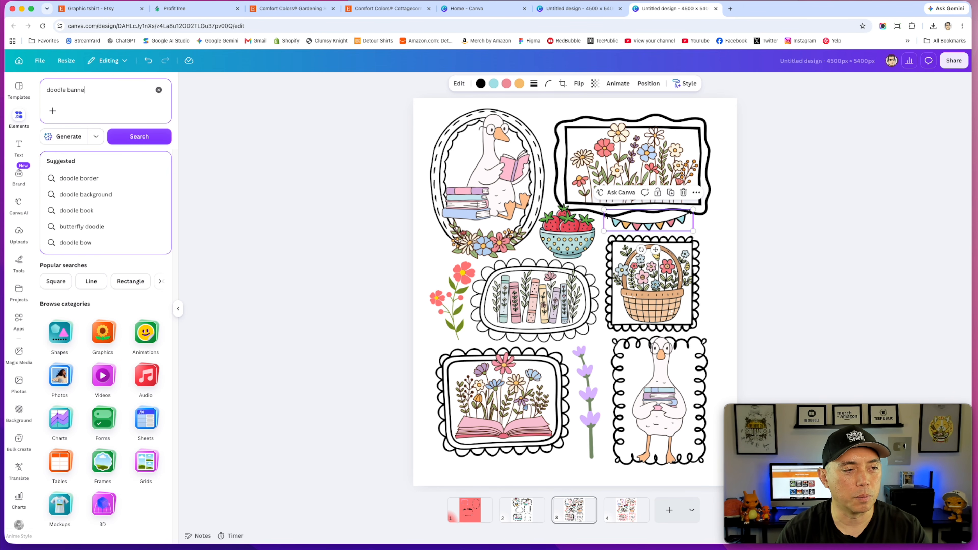
key("Return")
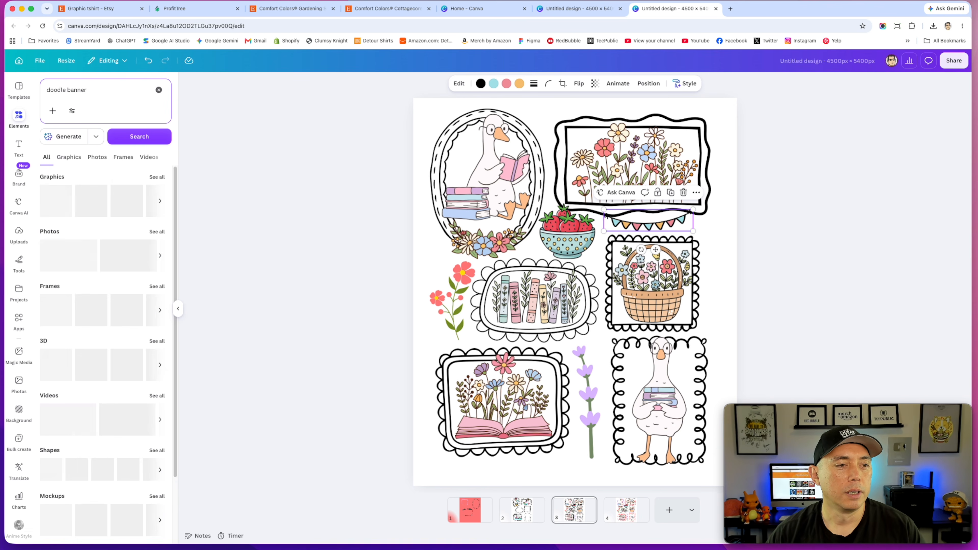
left_click(157, 177)
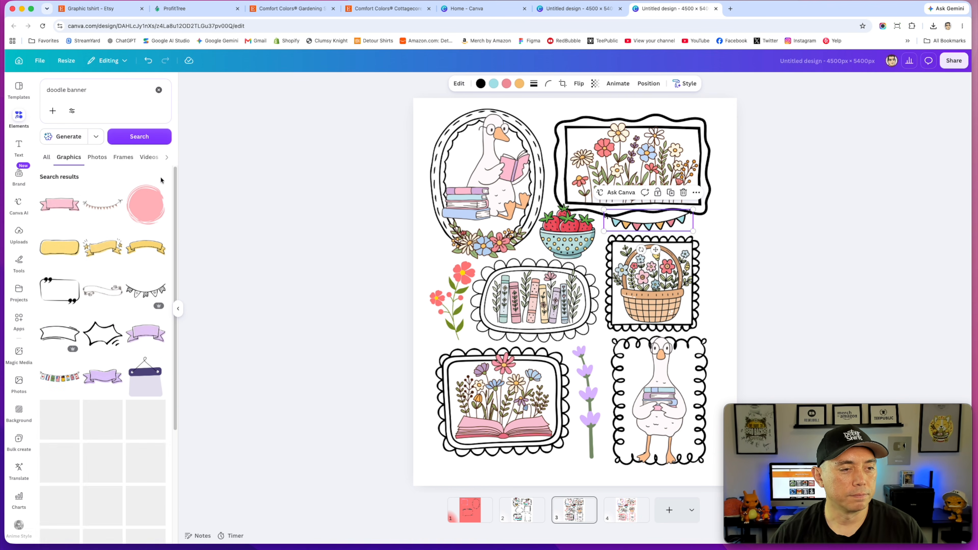
scroll(77, 324, "down", 5)
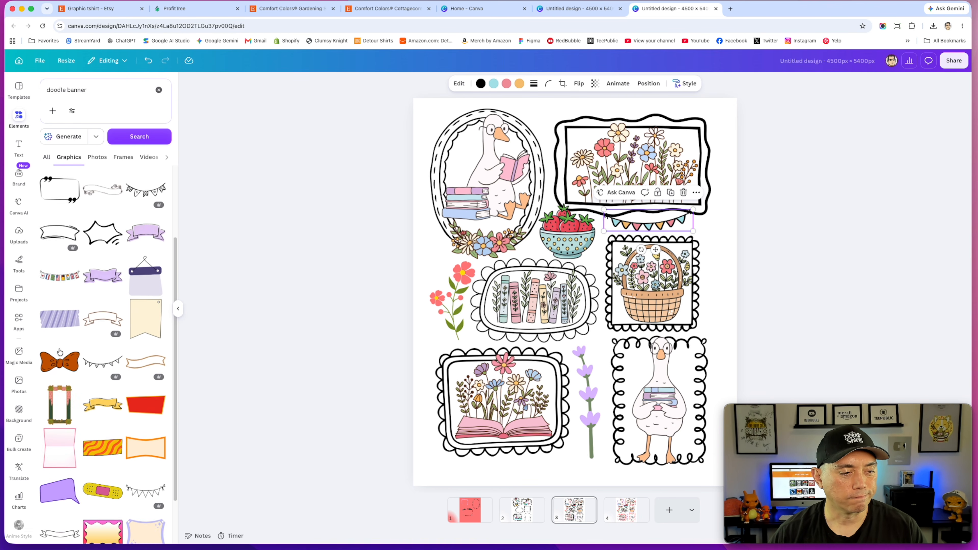
scroll(107, 334, "down", 4)
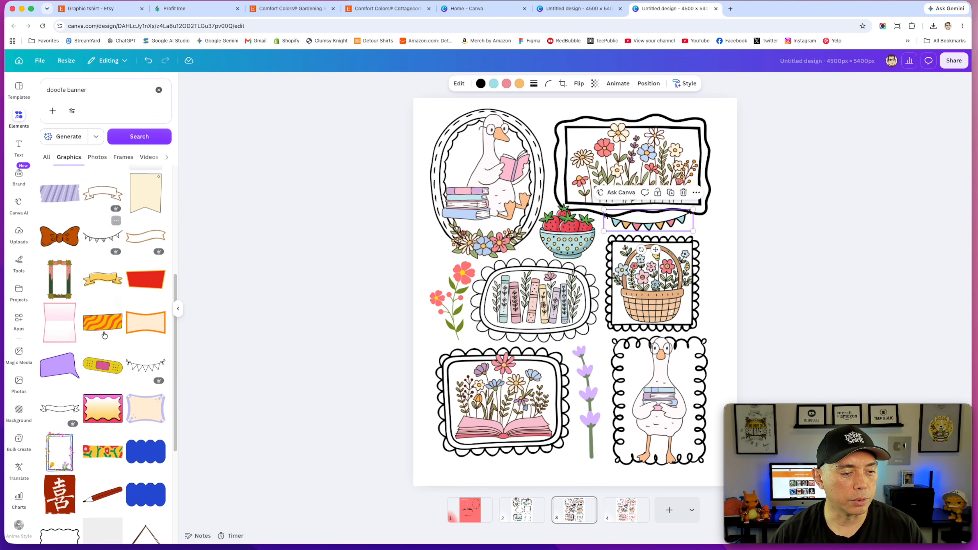
Step: Add a black doodle bunting graphic to the design and delete it again
left_click(100, 228)
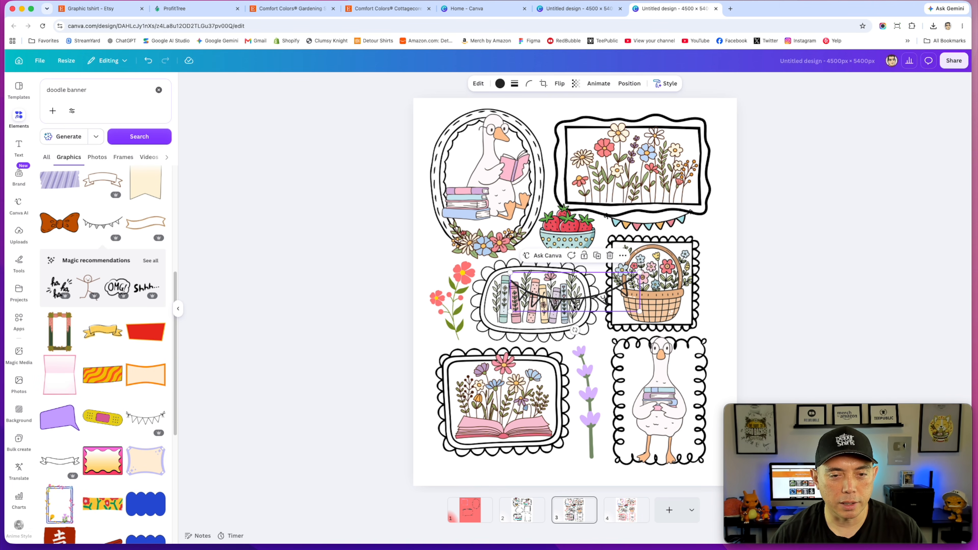
key("Delete")
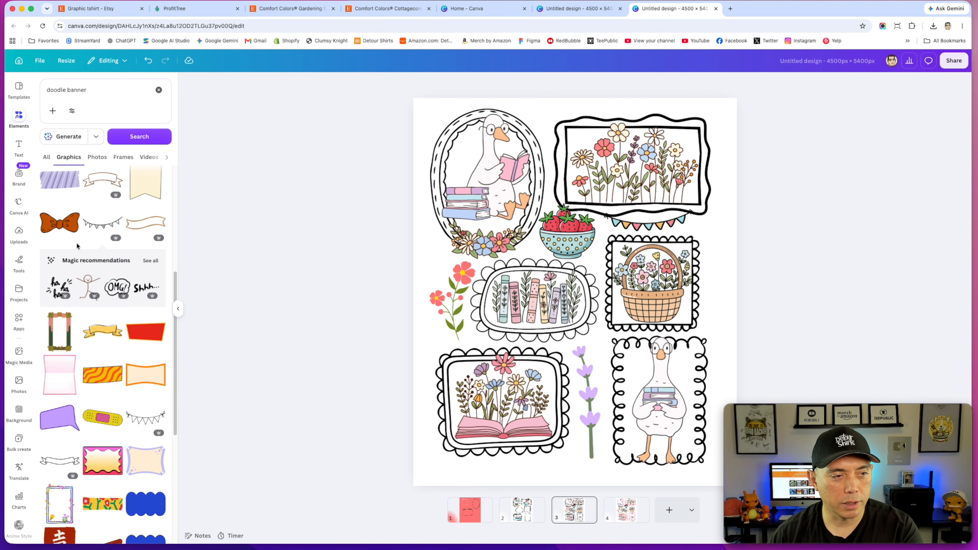
Step: Add a red bunting banner above the basket frame, browse its similar graphics, then delete it
scroll(89, 278, "down", 10)
scroll(96, 306, "down", 8)
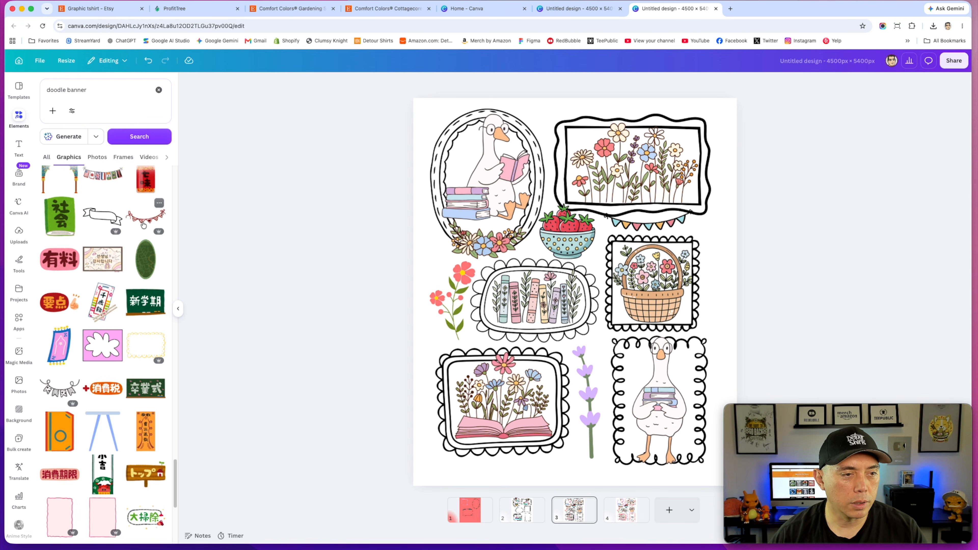
left_click(143, 218)
left_click_drag(591, 305, 653, 266)
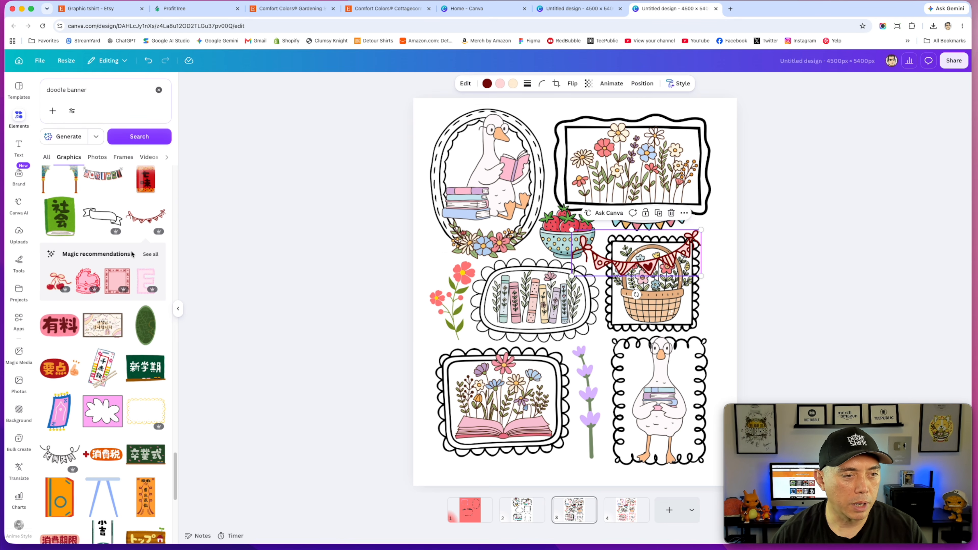
left_click(148, 254)
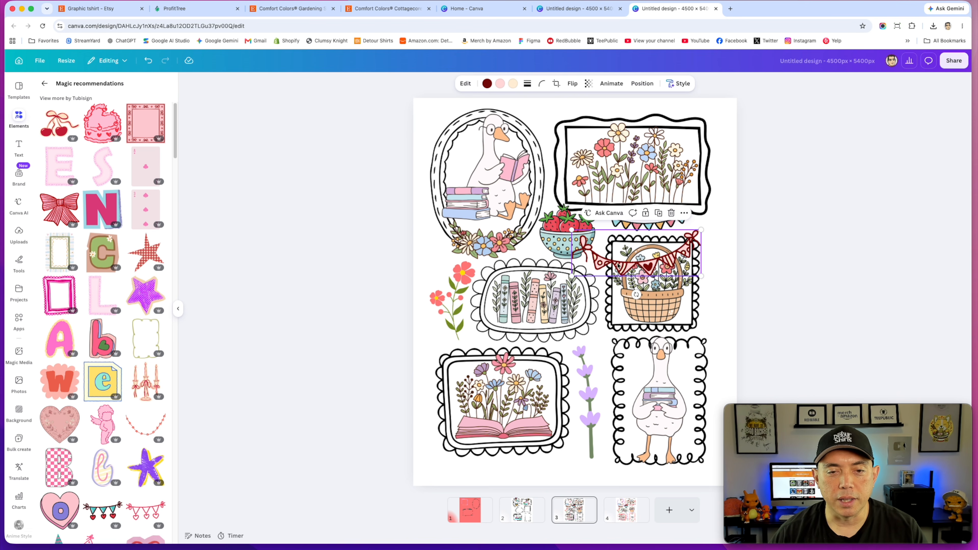
key("Escape")
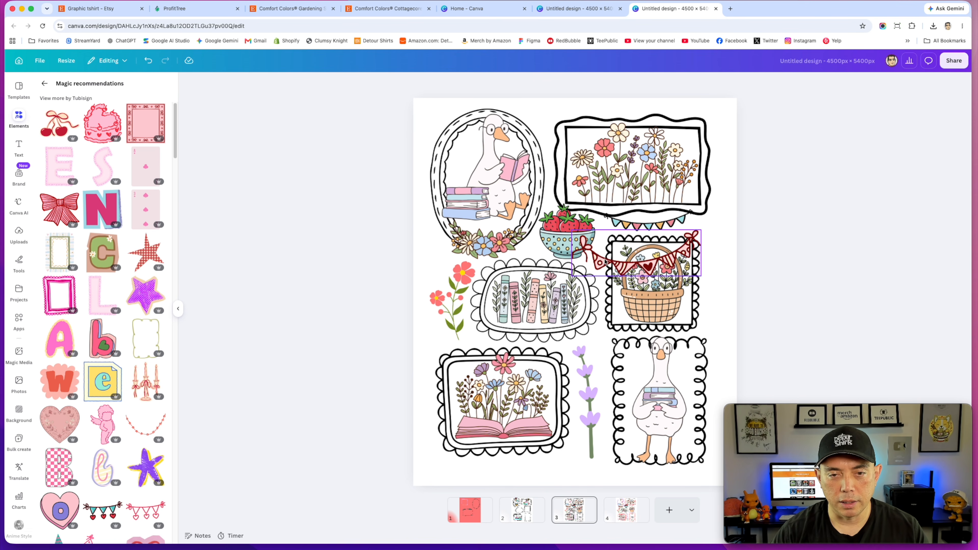
left_click(605, 261)
key("Delete")
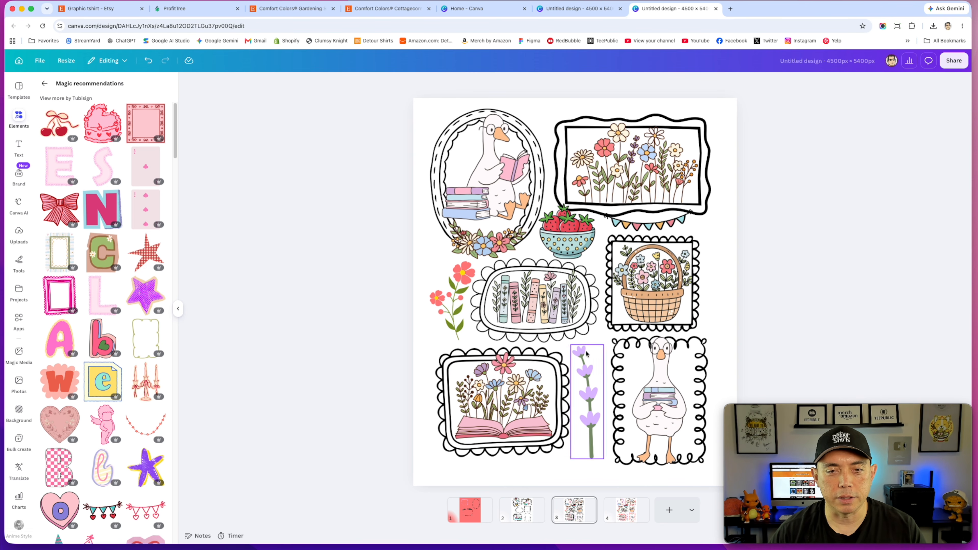
Step: Search the graphics for "doodle cat" and scroll through the results
left_click(577, 246)
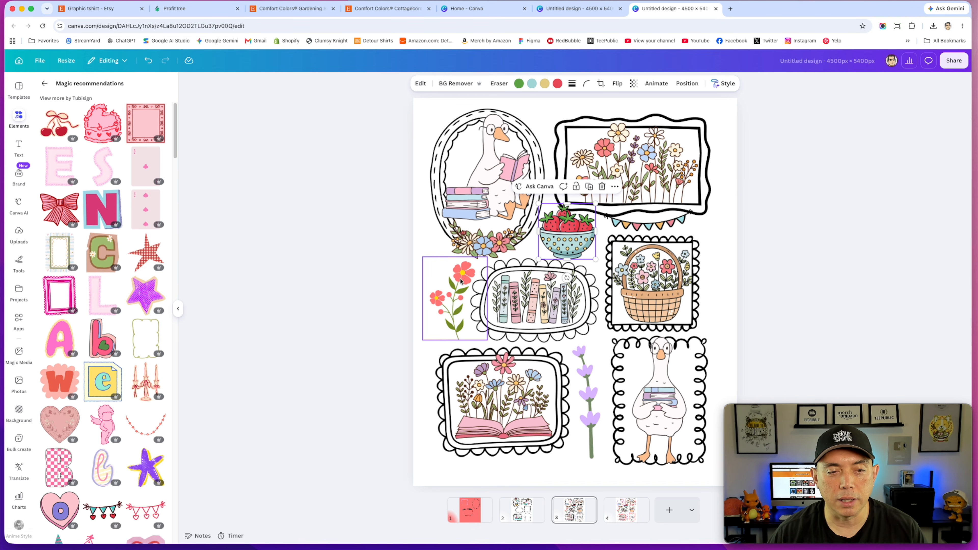
left_click(775, 189)
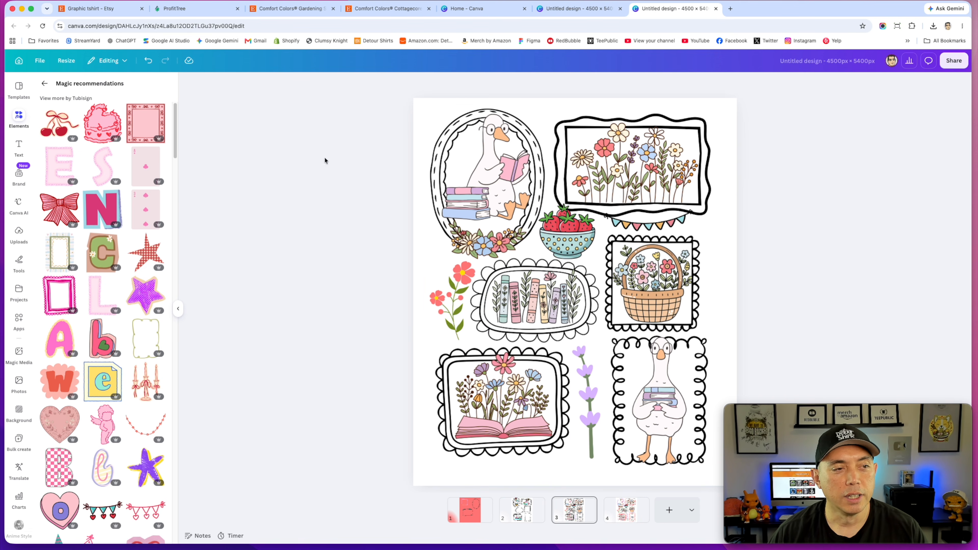
left_click(44, 83)
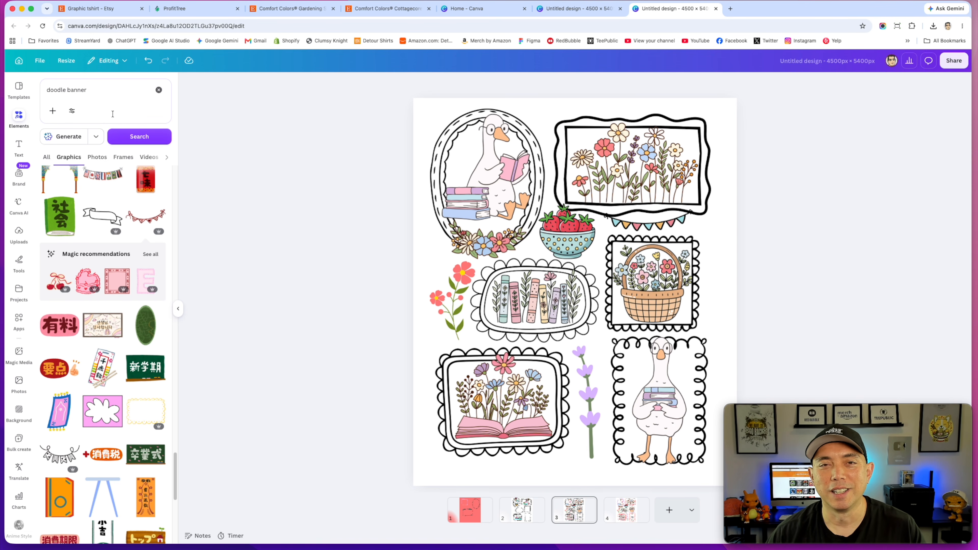
left_click(70, 90)
left_click_drag(67, 91, 99, 90)
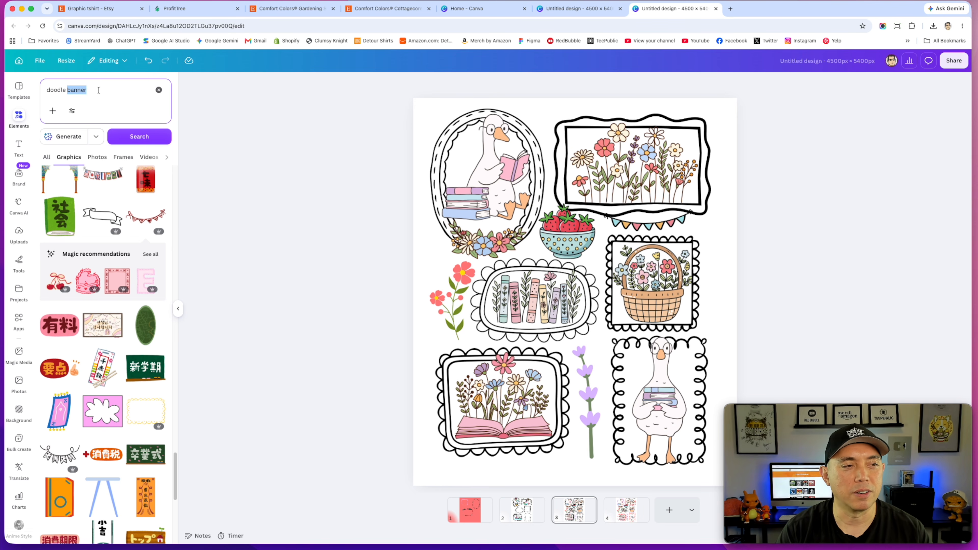
type("cat")
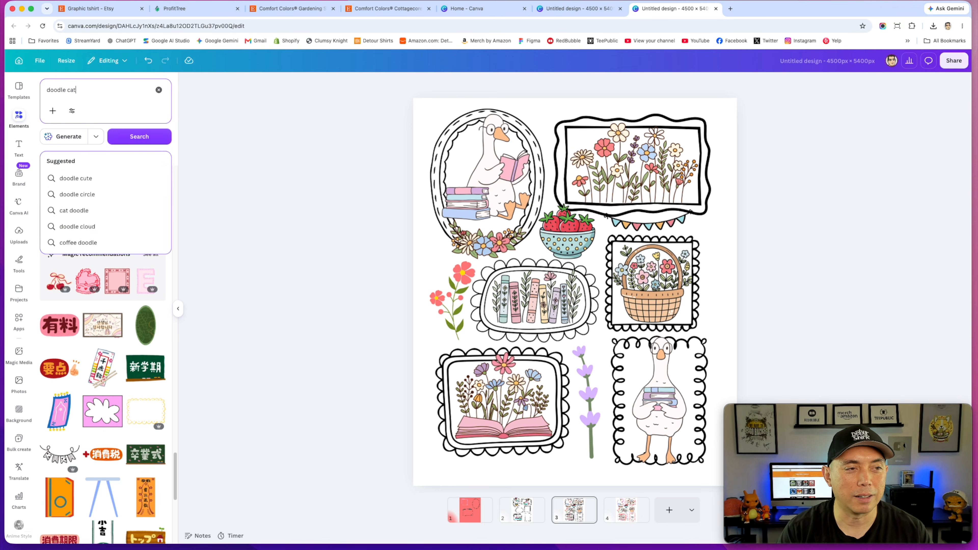
left_click(125, 133)
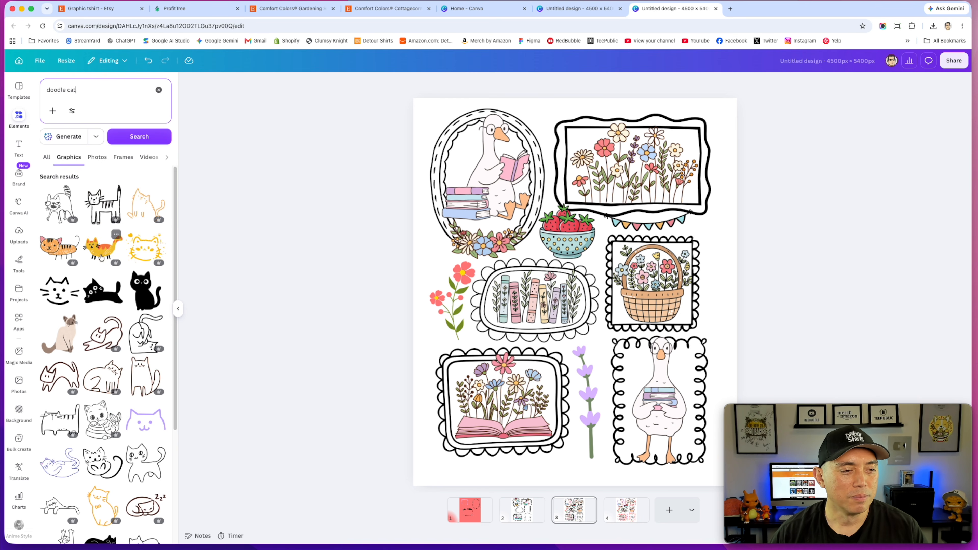
scroll(126, 253, "down", 3)
scroll(124, 252, "down", 10)
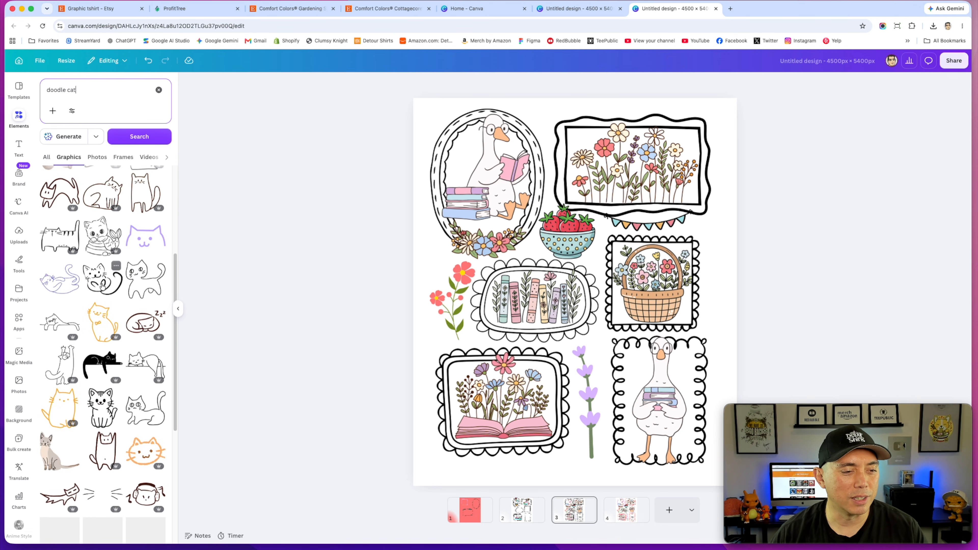
scroll(60, 293, "down", 8)
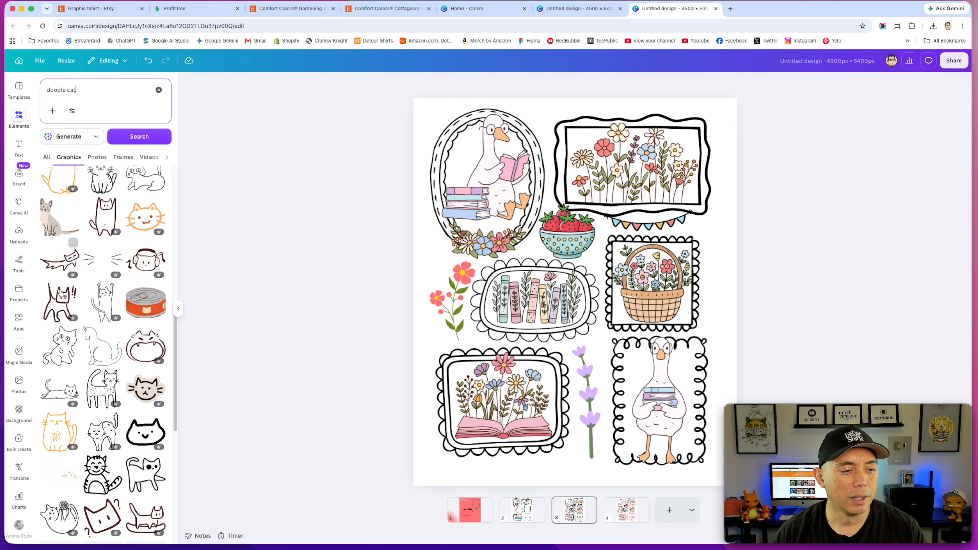
left_click(513, 160)
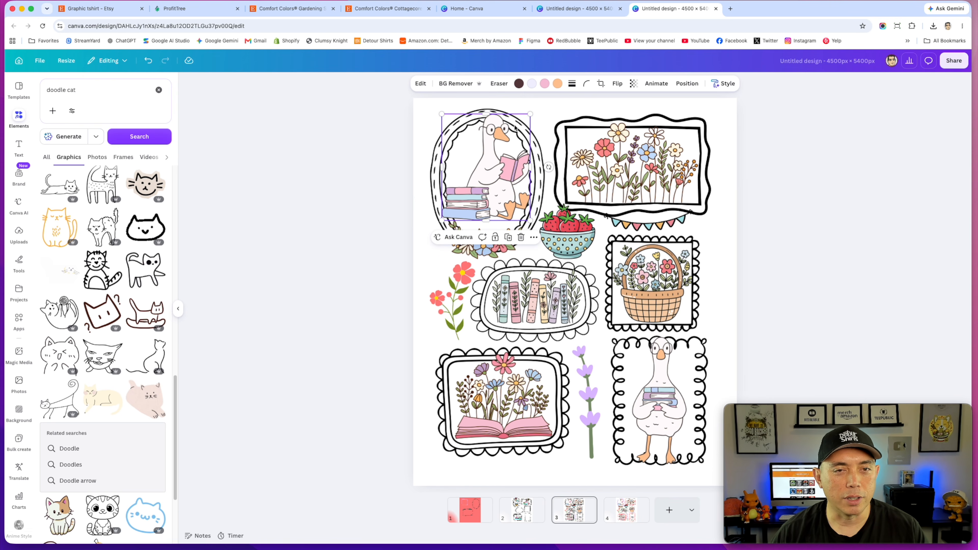
left_click(645, 364)
left_click(688, 298)
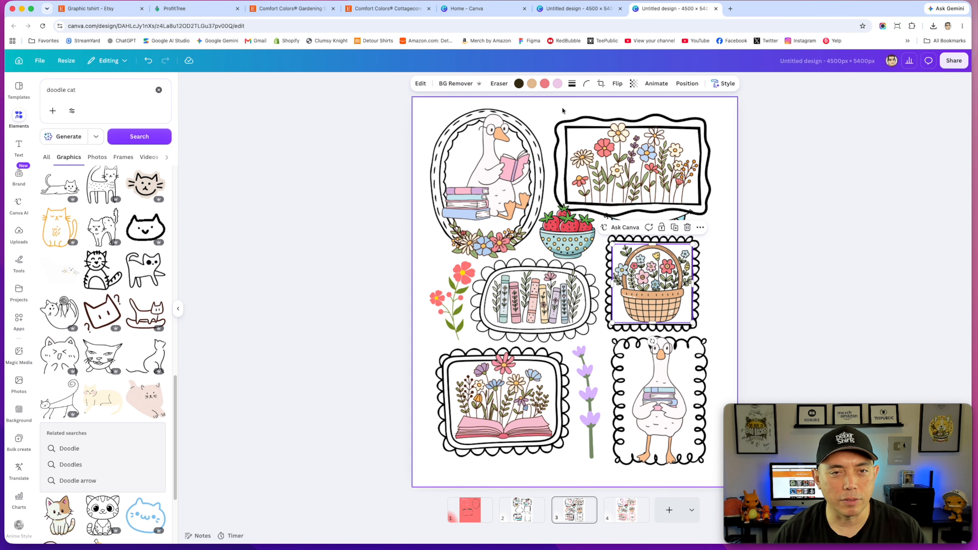
left_click(530, 300)
scroll(129, 364, "down", 4)
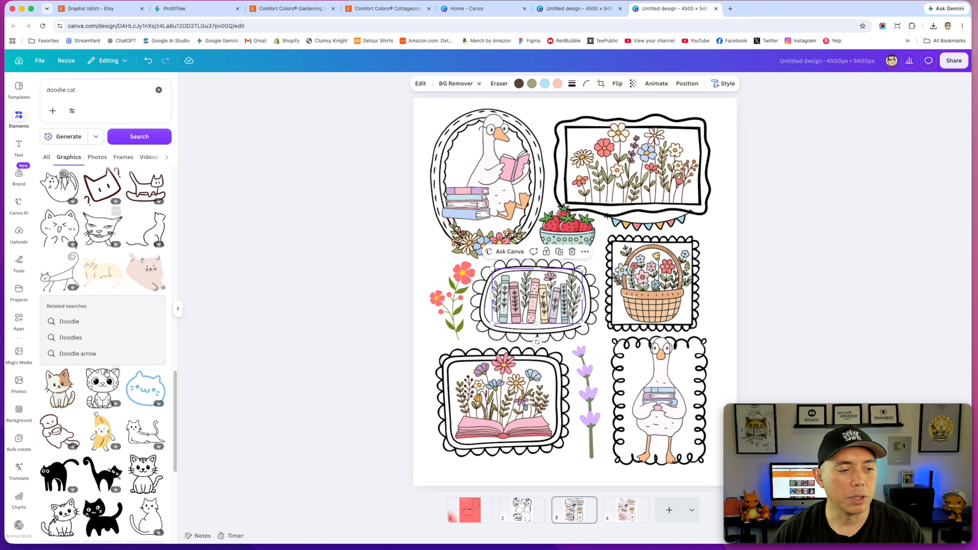
Step: Add a cute kitten doodle, shrink it and place it over the oval reading-goose frame
left_click(53, 380)
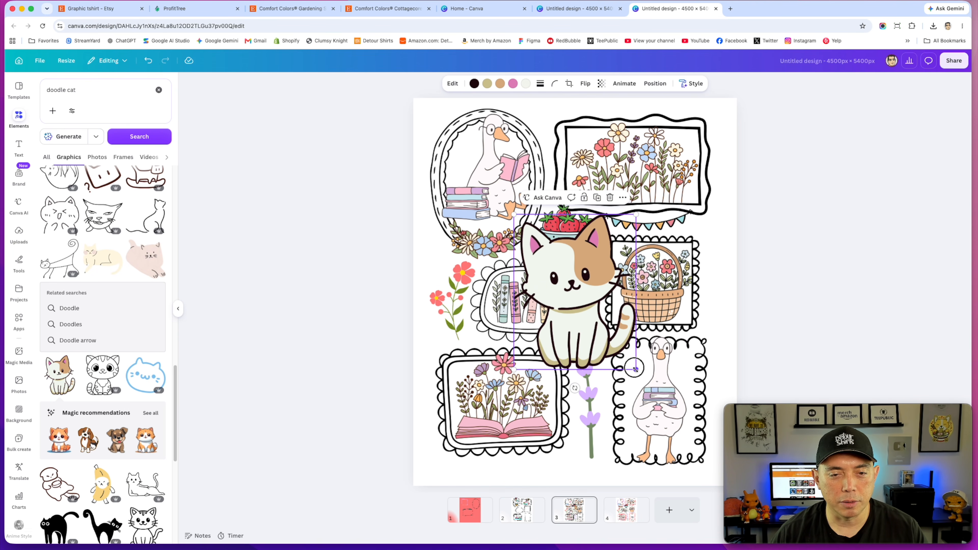
left_click_drag(636, 369, 590, 311)
left_click_drag(551, 251, 487, 166)
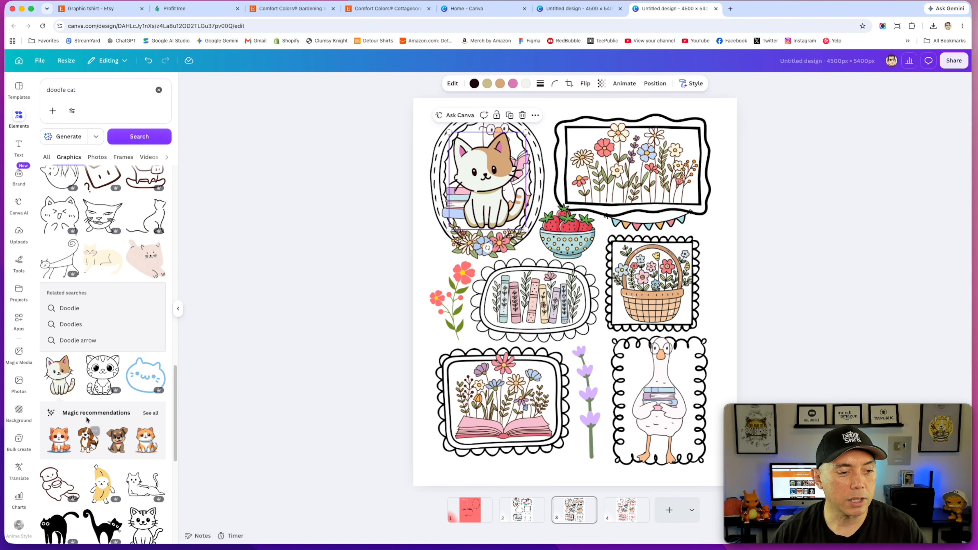
Step: Open the kitten's info and view more graphics like it
right_click(487, 190)
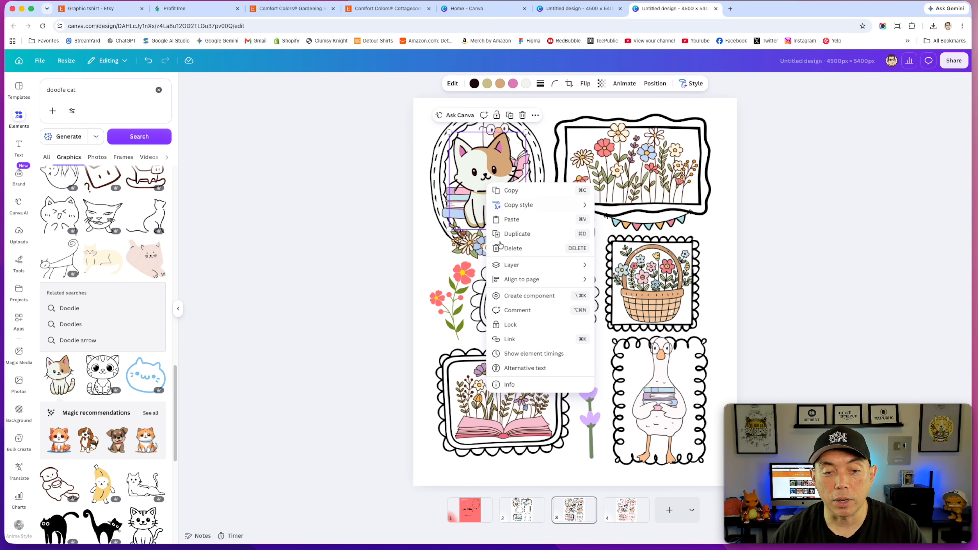
left_click(514, 385)
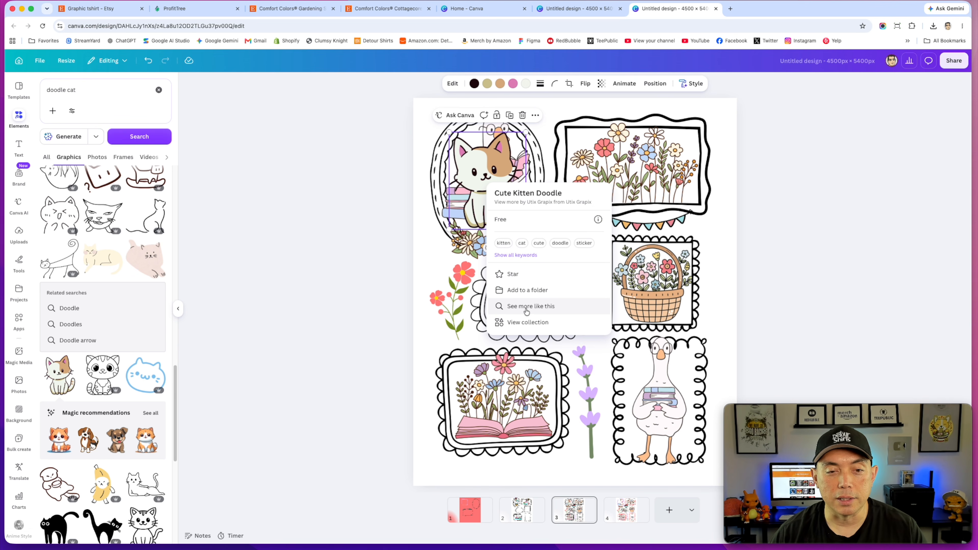
left_click(526, 307)
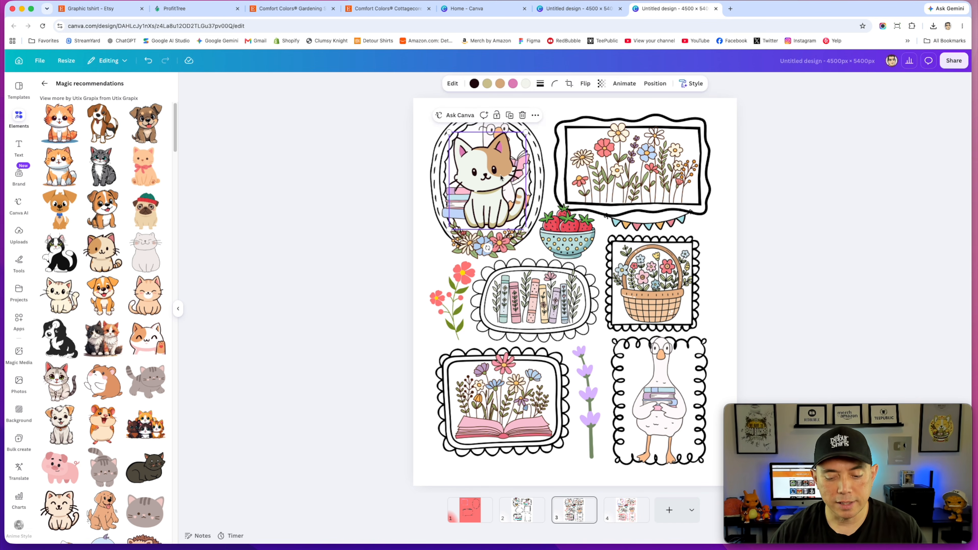
Step: Delete the kitten doodle and select the reading goose in the oval frame
key("Delete")
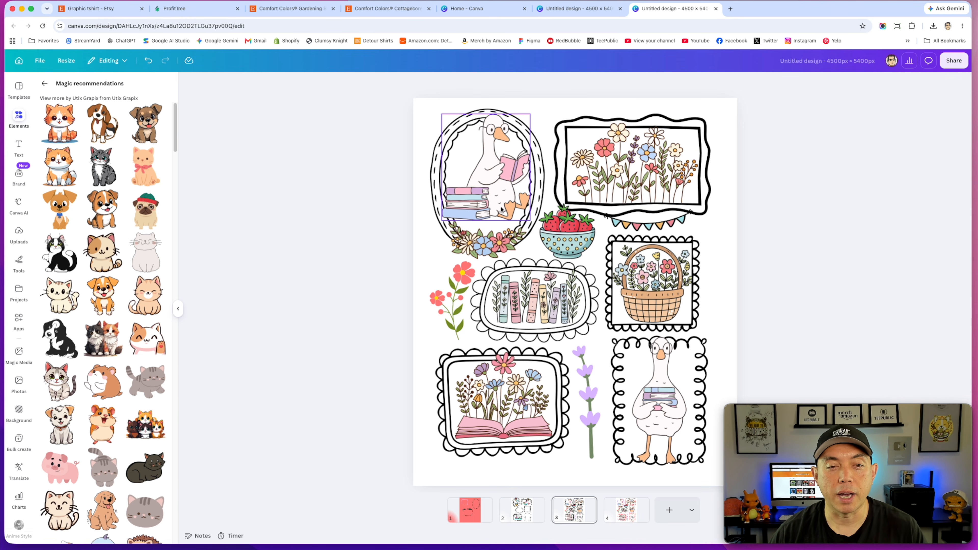
left_click(493, 195)
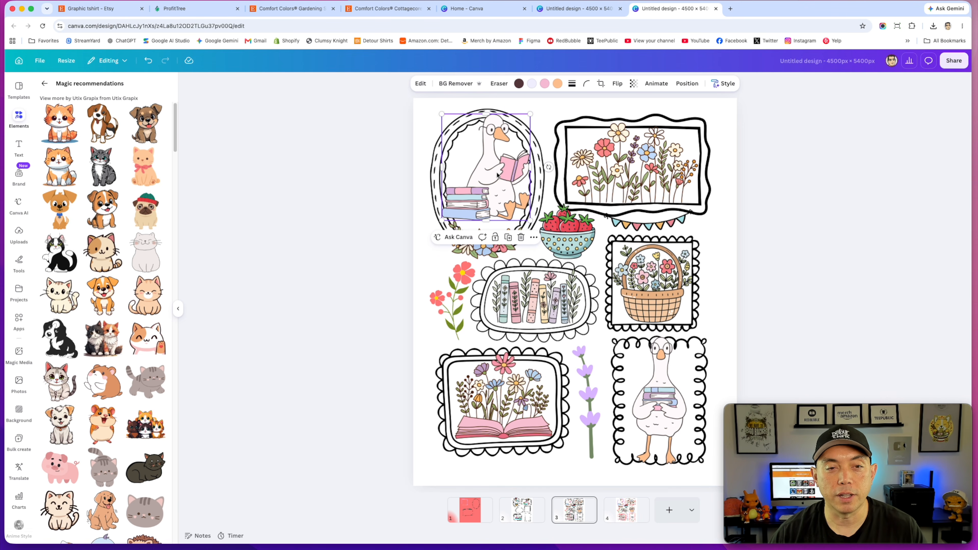
Step: Recolor the oval reading-goose frame's outline pastel red
left_click(617, 162)
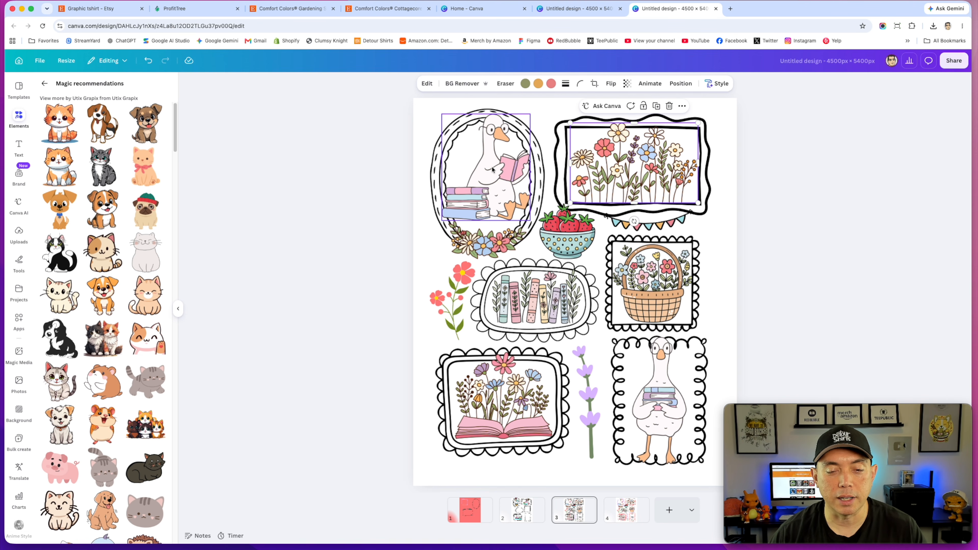
left_click(574, 230)
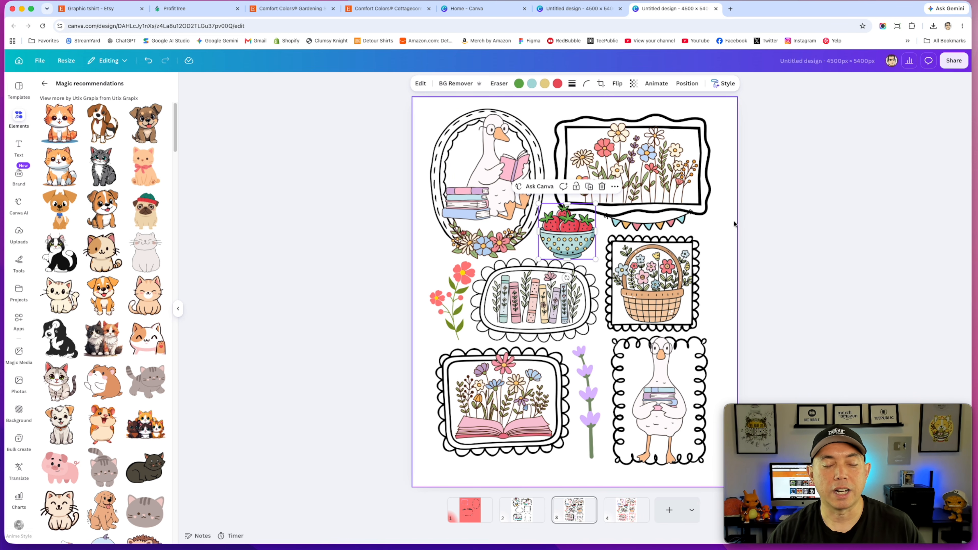
left_click(732, 210)
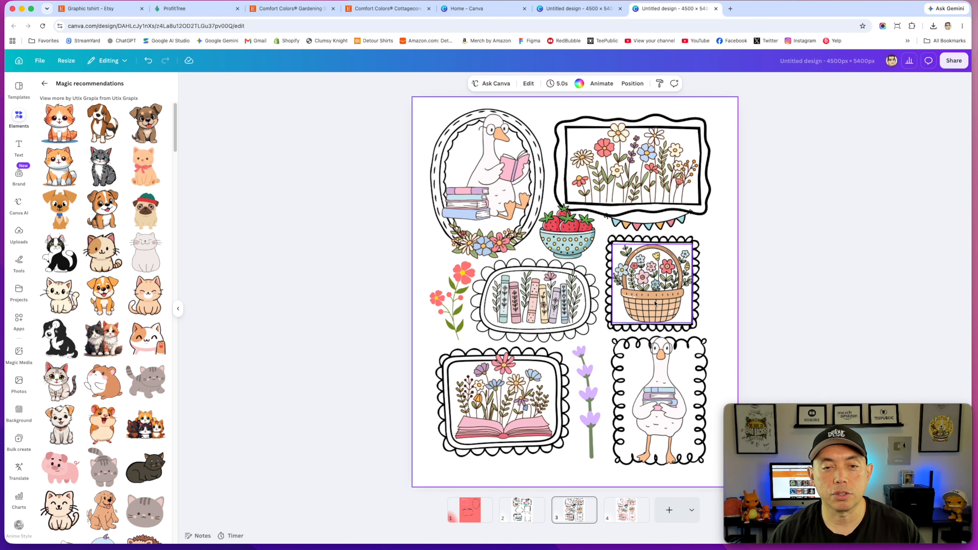
left_click(438, 137)
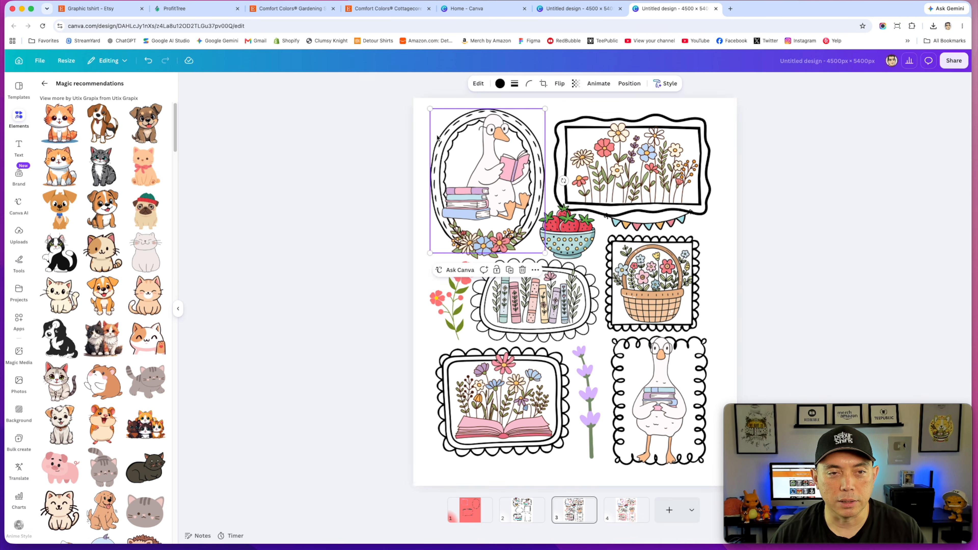
left_click(500, 84)
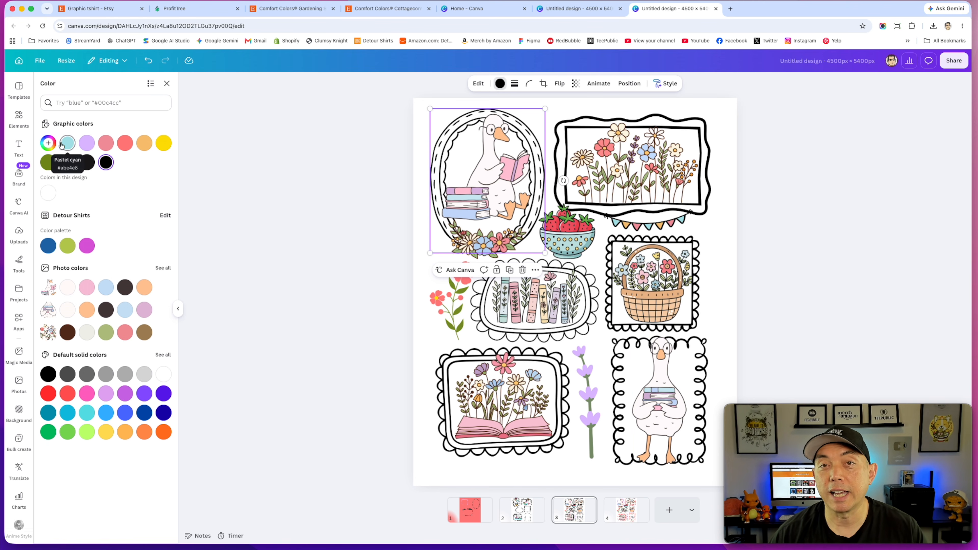
left_click(126, 144)
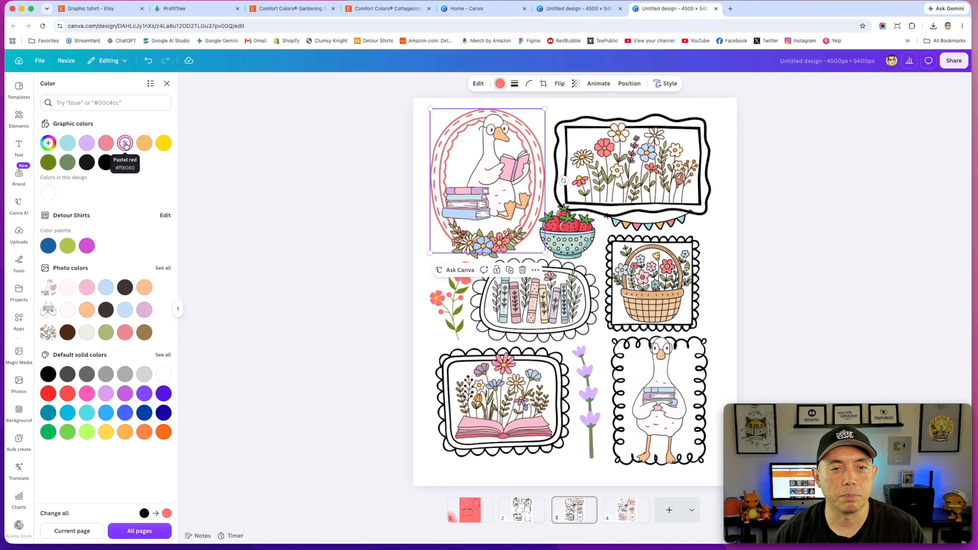
Step: Recolor the top flower frame light purple and the bunting light blue
left_click(676, 120)
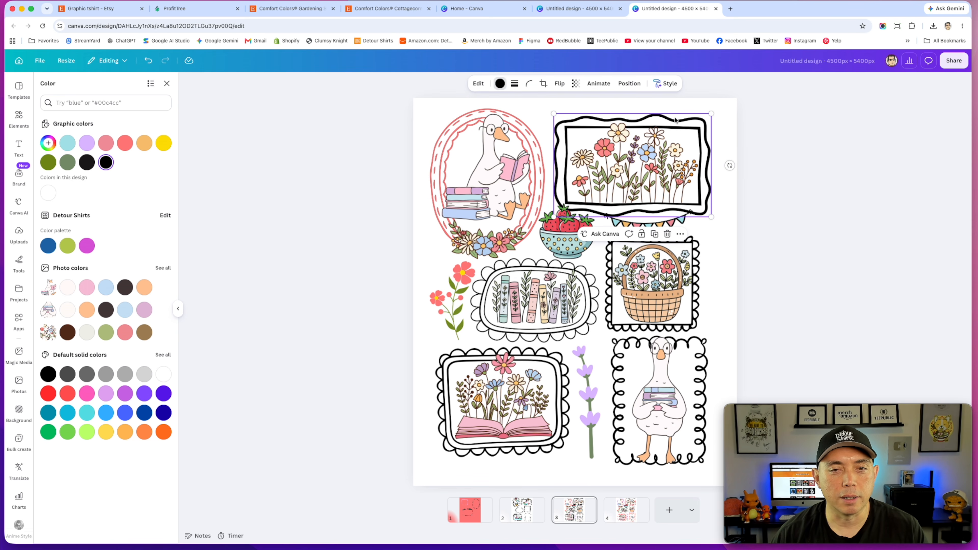
left_click(86, 143)
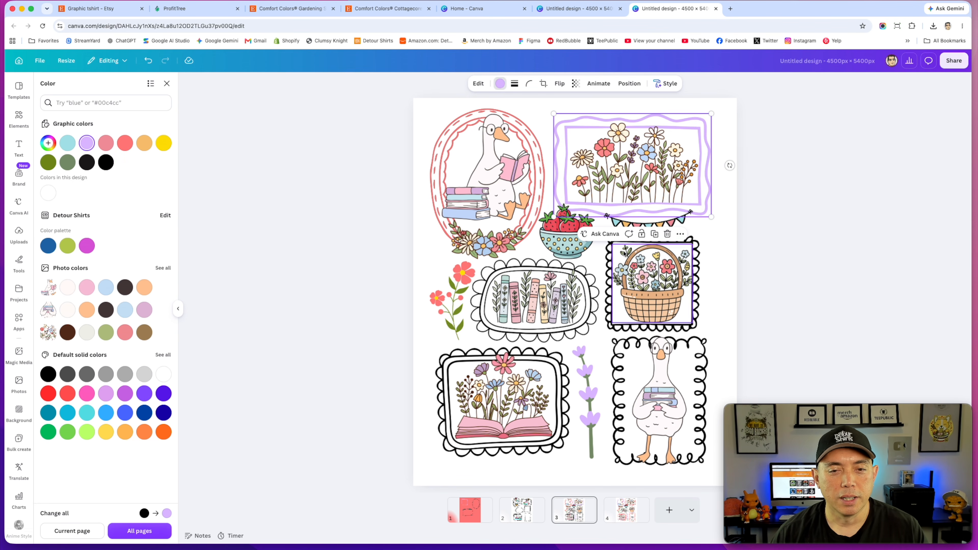
left_click(668, 216)
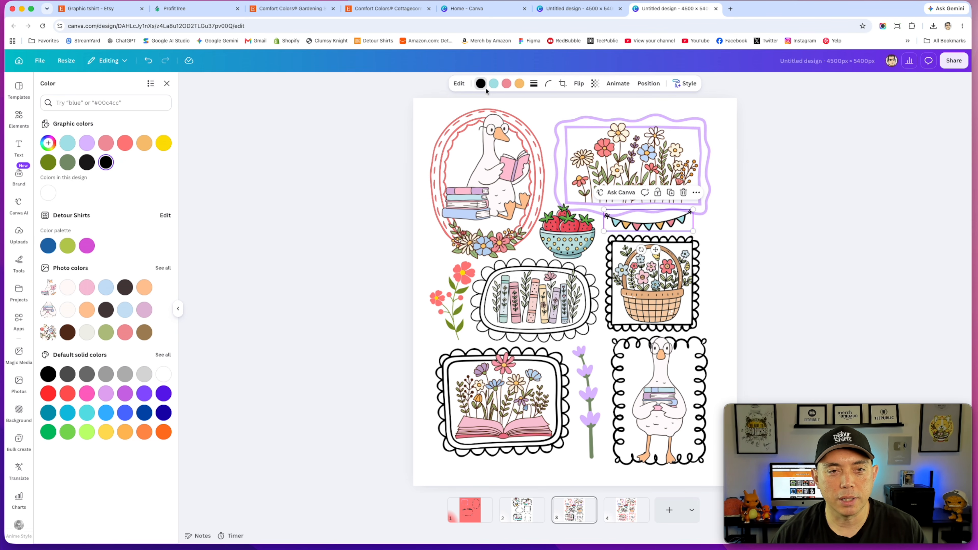
left_click(68, 144)
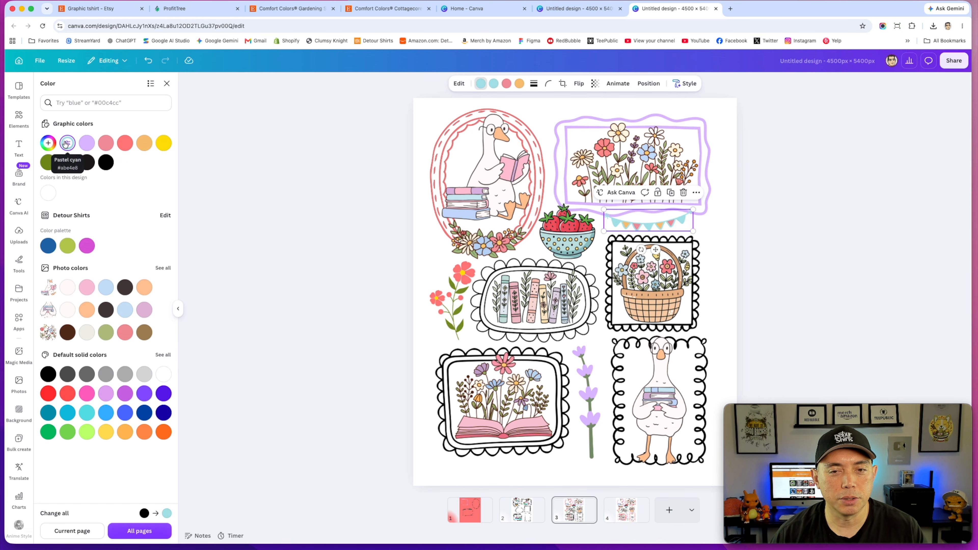
Step: Recolor the flower-basket frame pastel orange
left_click(716, 236)
left_click(697, 249)
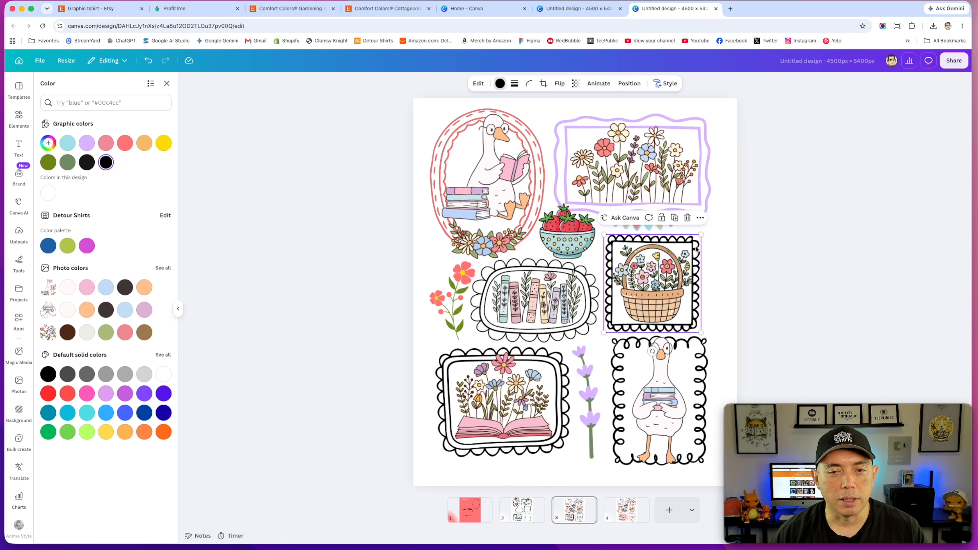
left_click(143, 144)
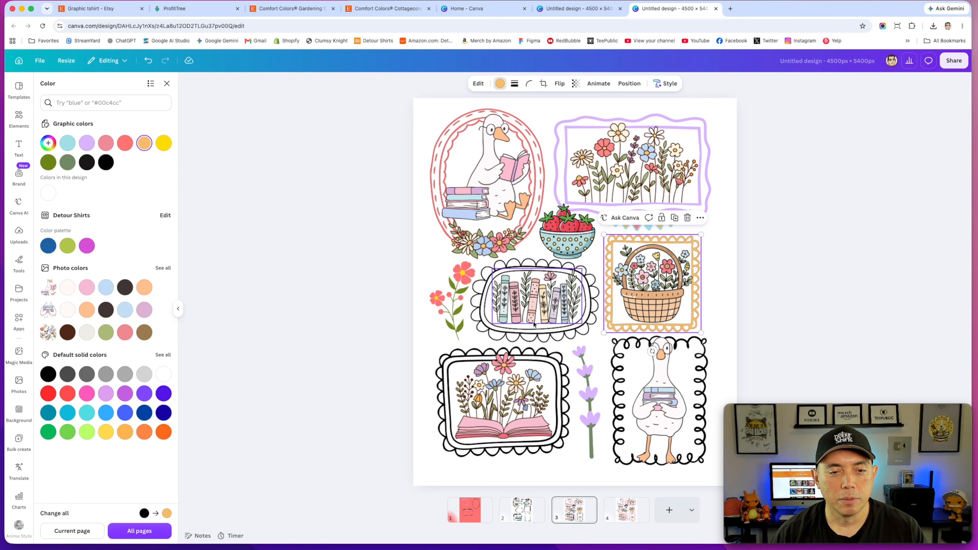
Step: Recolor the bookshelf frame olive green
left_click(500, 341)
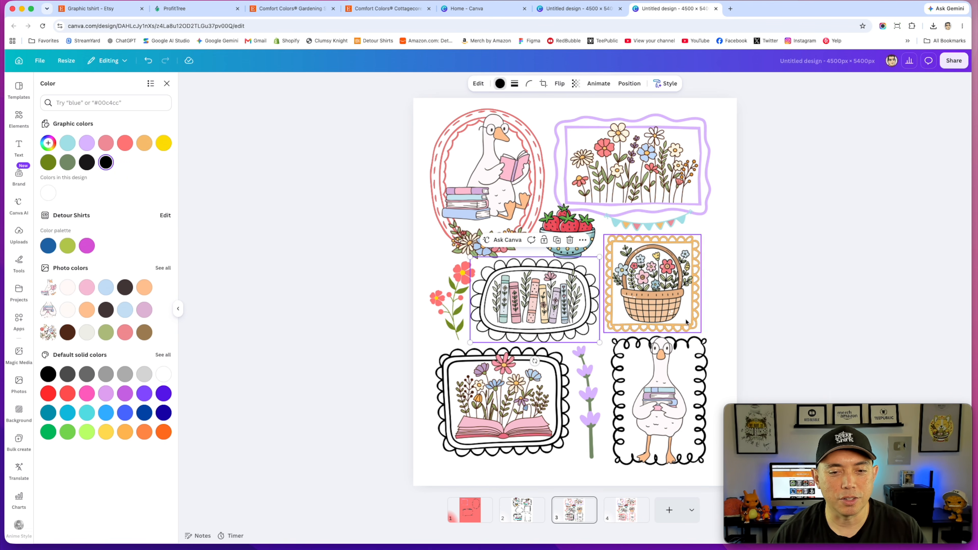
left_click(162, 144)
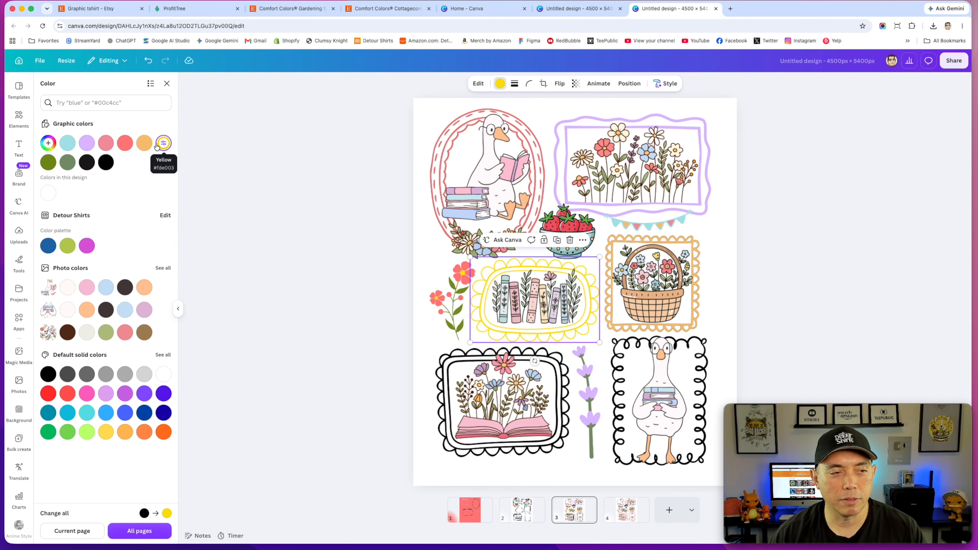
left_click(44, 163)
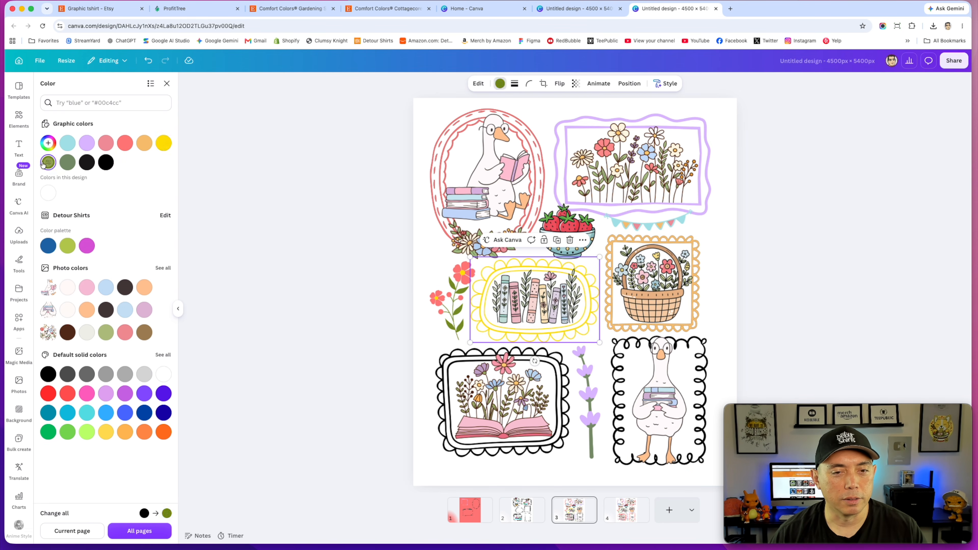
Step: Recolor the standing-goose frame pastel red and the open-book frame light purple
left_click(440, 380)
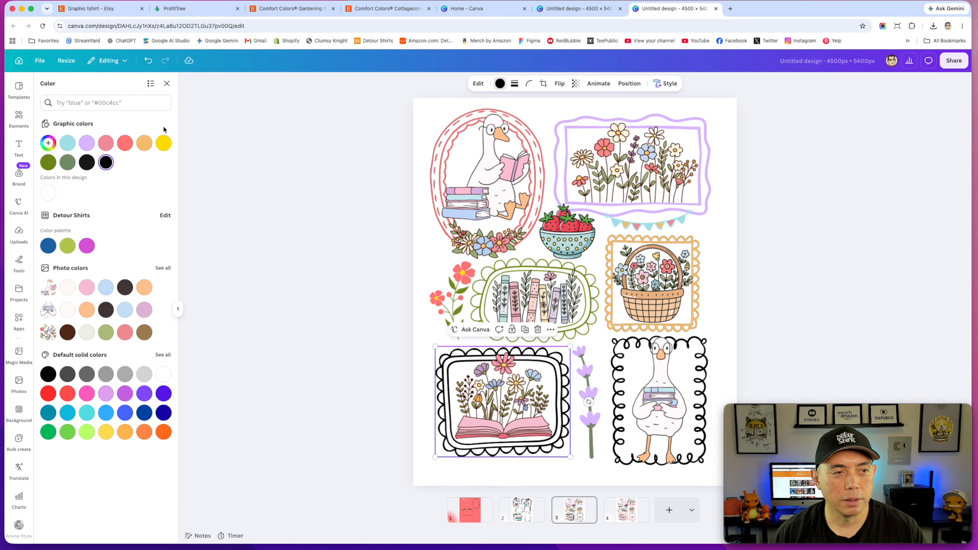
left_click(164, 143)
left_click(707, 351)
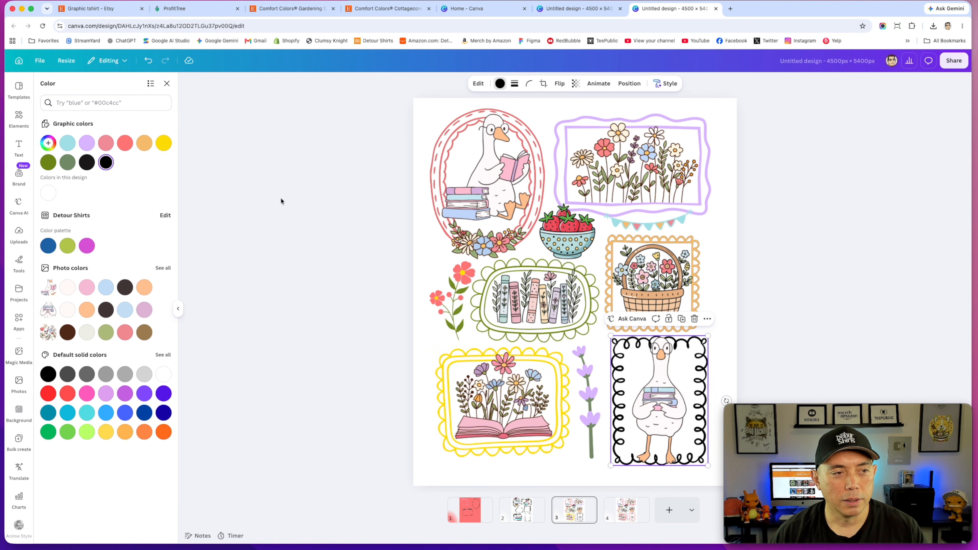
left_click(124, 146)
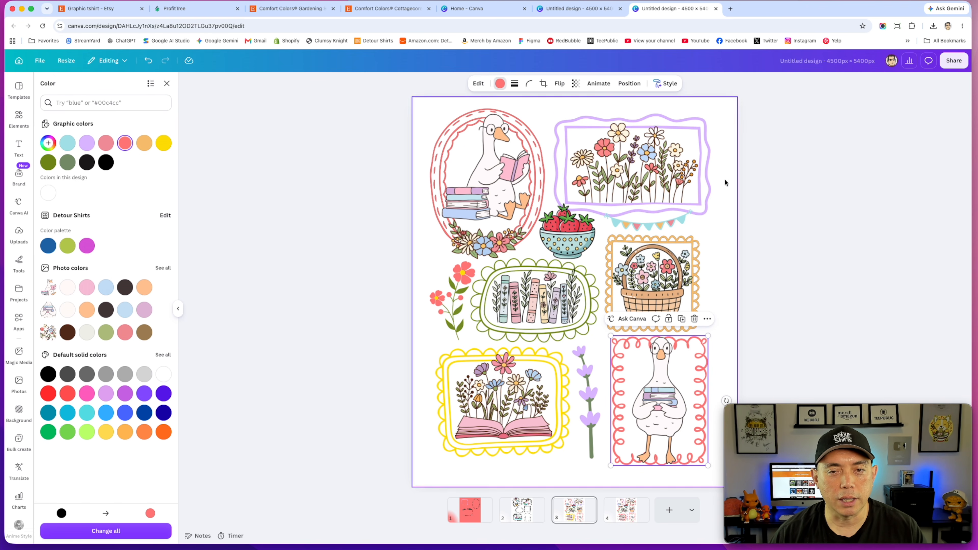
left_click(561, 367)
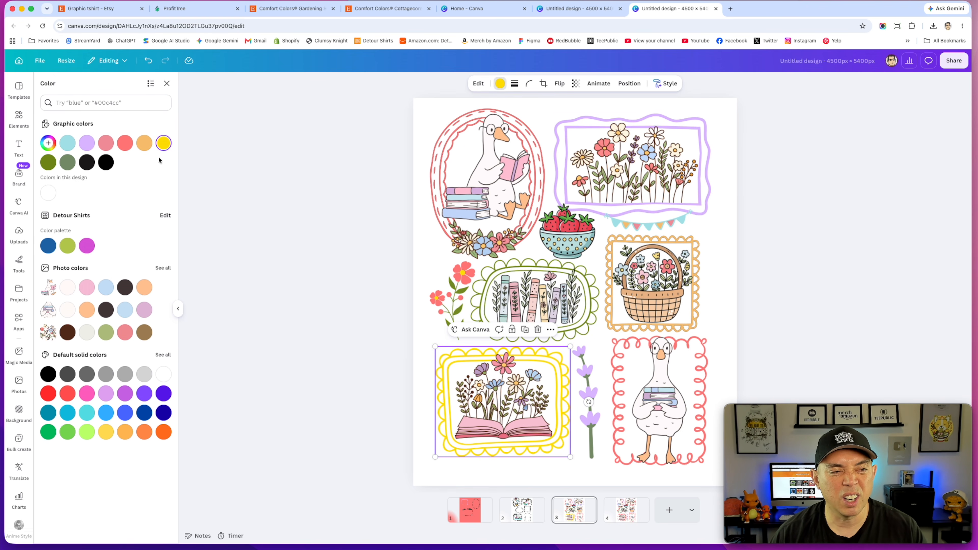
left_click(83, 148)
left_click(701, 339)
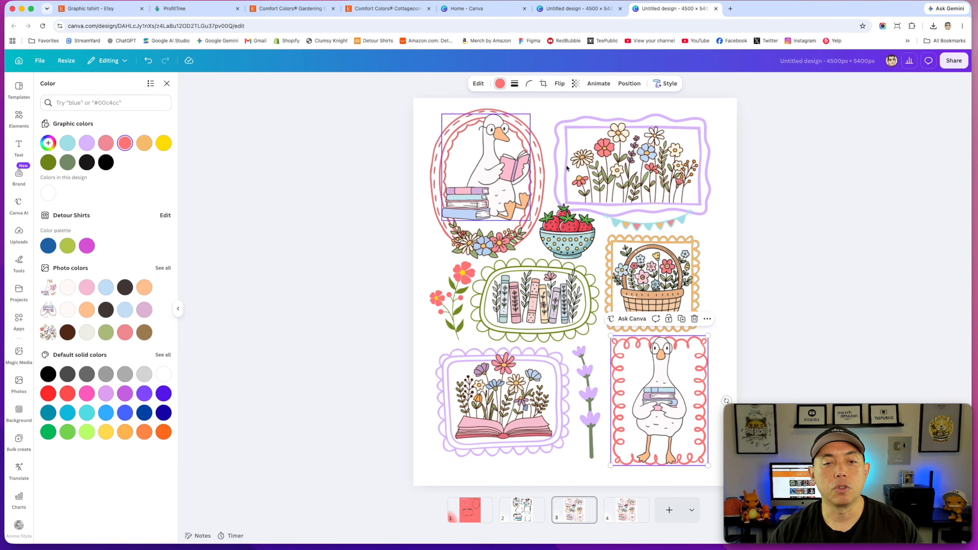
Step: Set the page background to a custom light blue, #EBF8FF
left_click(731, 147)
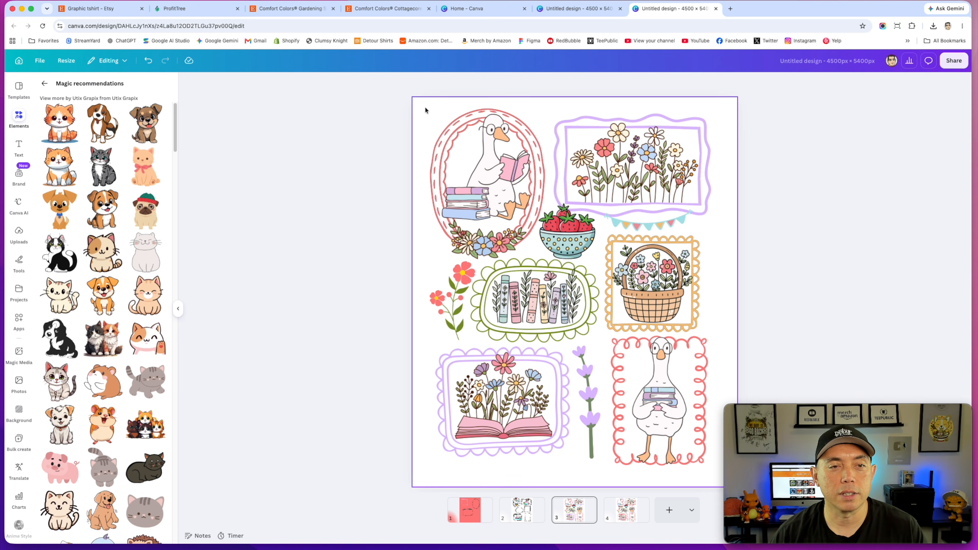
left_click(425, 108)
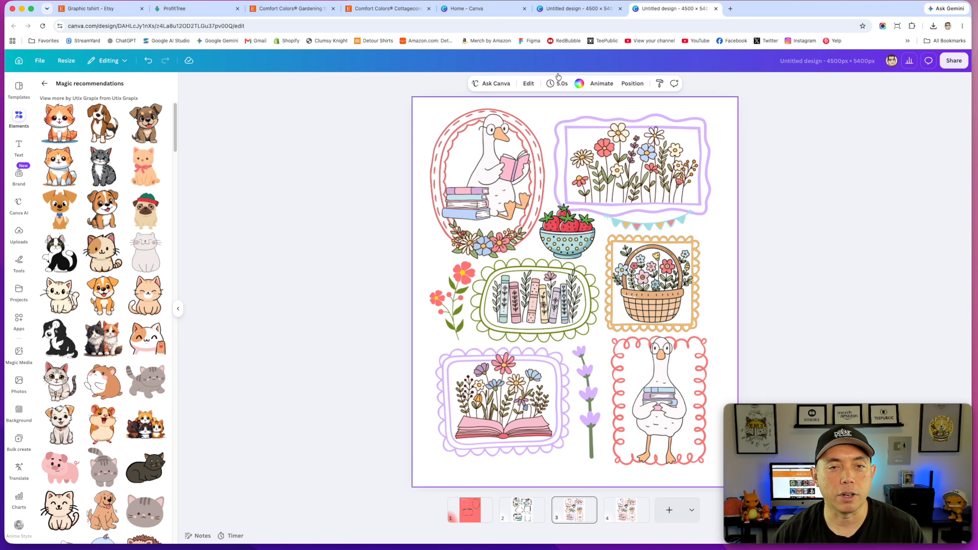
left_click(579, 84)
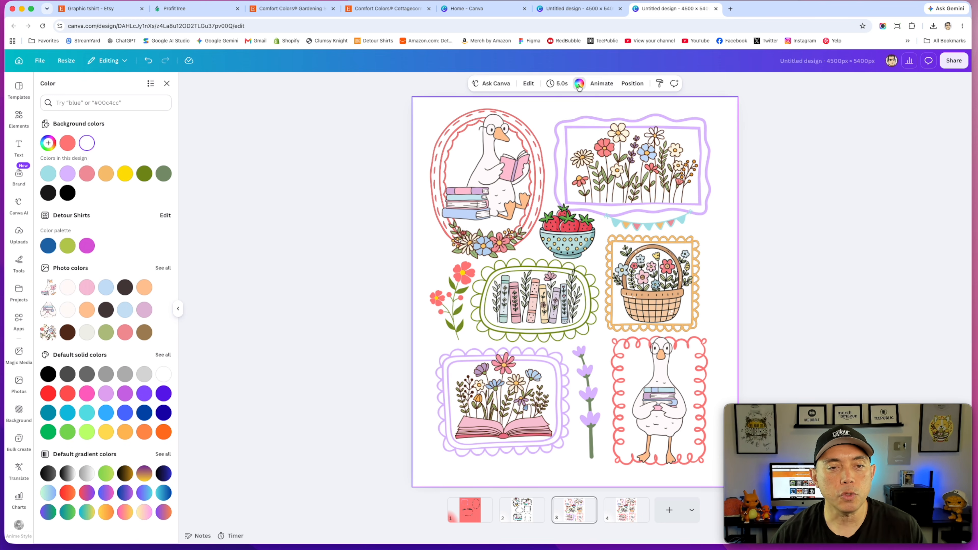
left_click(49, 143)
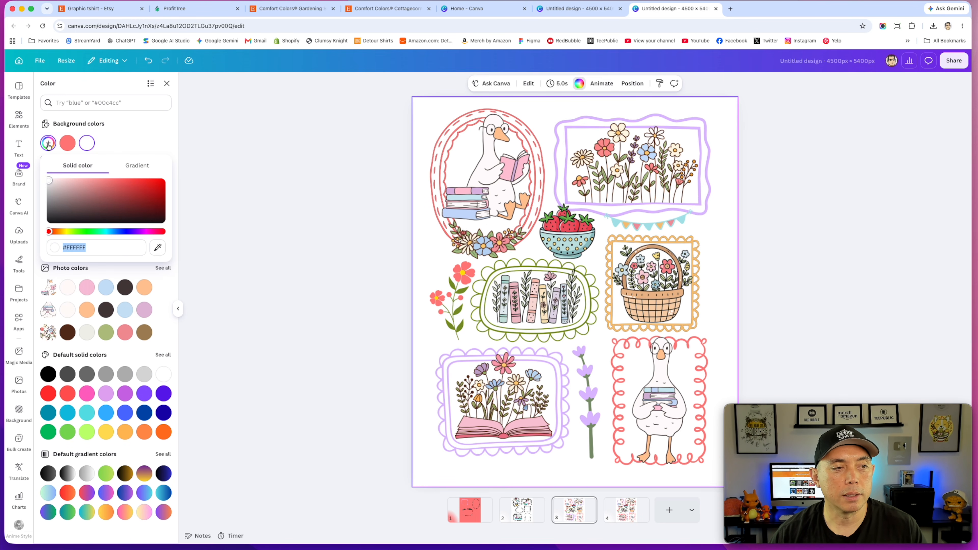
left_click_drag(48, 180, 57, 179)
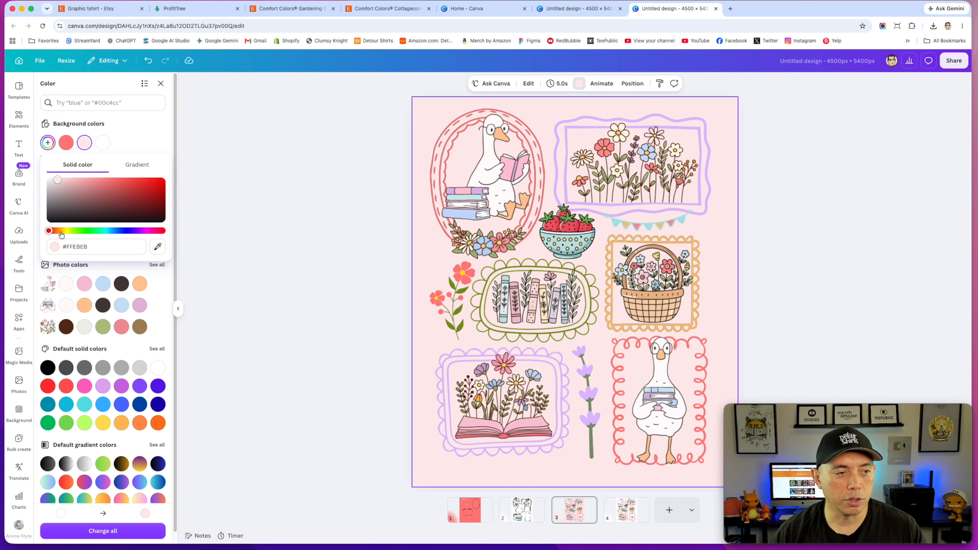
left_click_drag(48, 231, 112, 231)
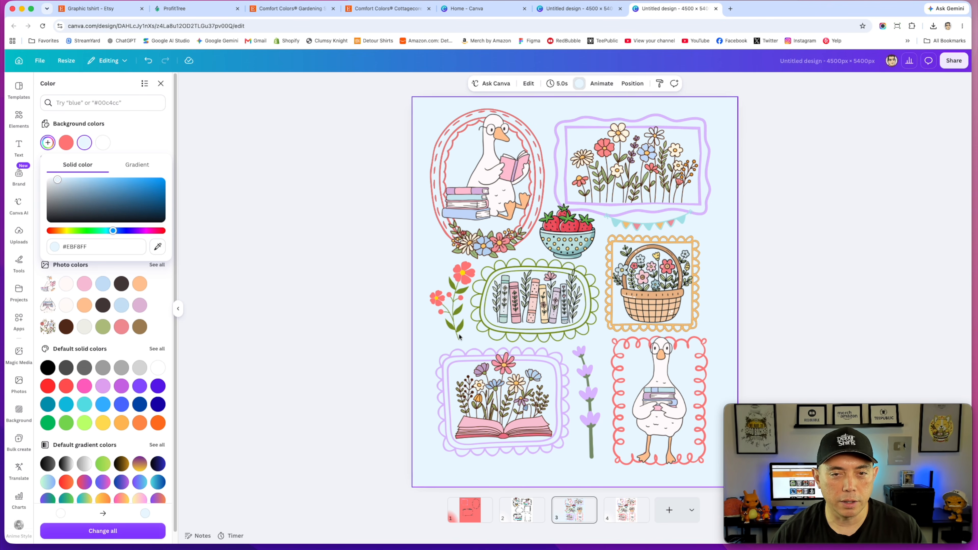
Step: Change the open-book frame, top flower frame and lavender sprig to the darker purple #A886CB
left_click(445, 361)
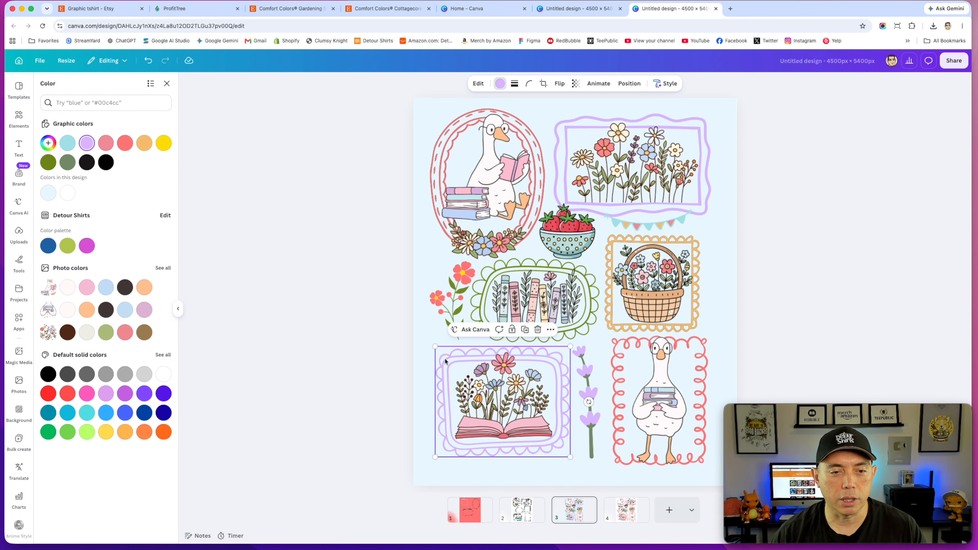
left_click(48, 143)
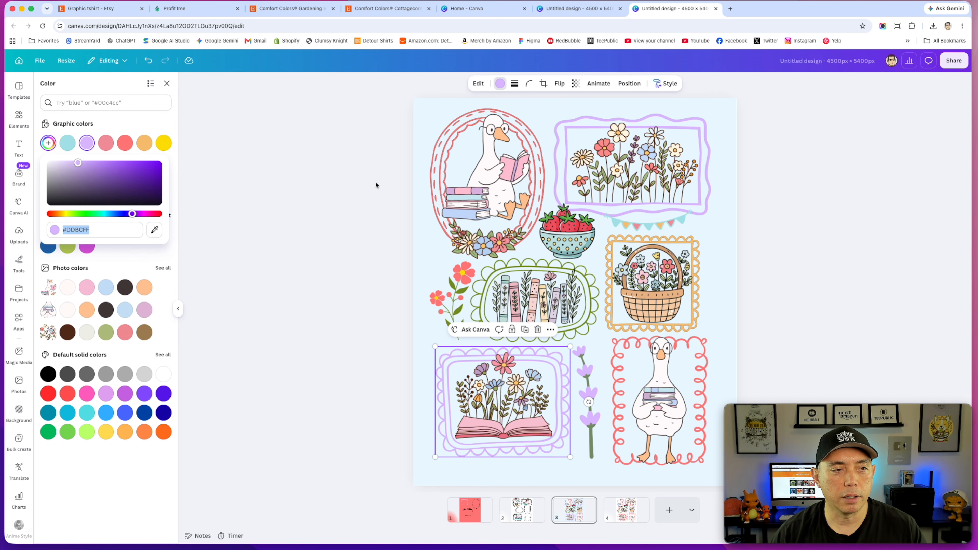
left_click(86, 172)
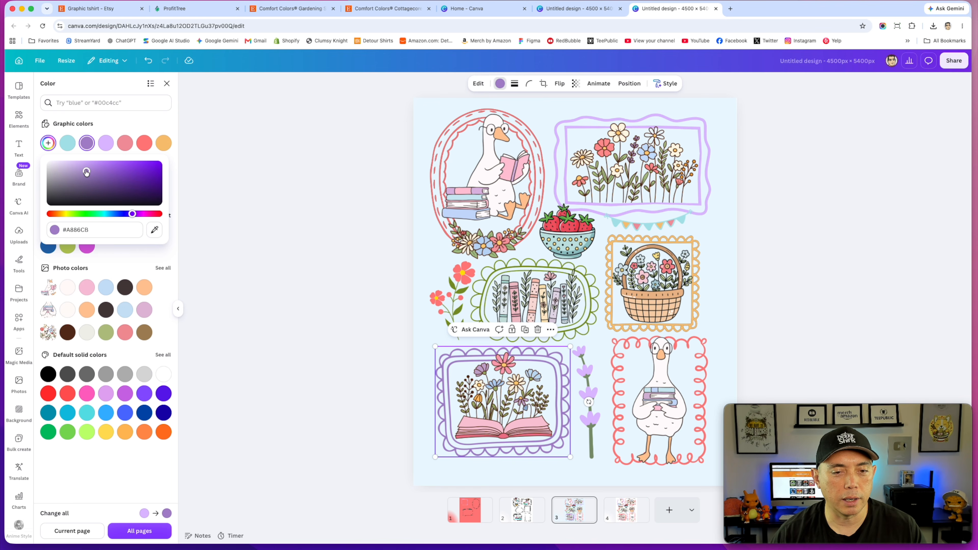
left_click(702, 122)
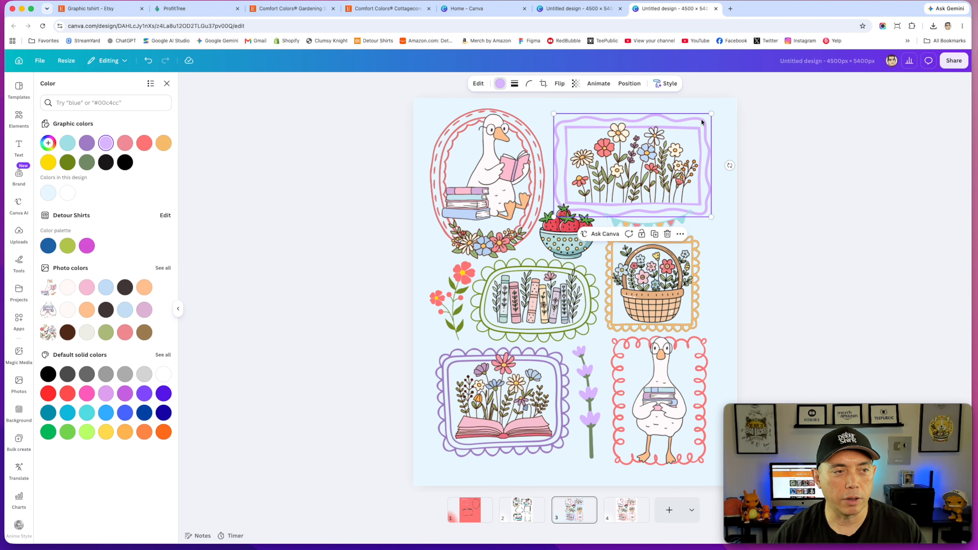
left_click(87, 143)
left_click(588, 389)
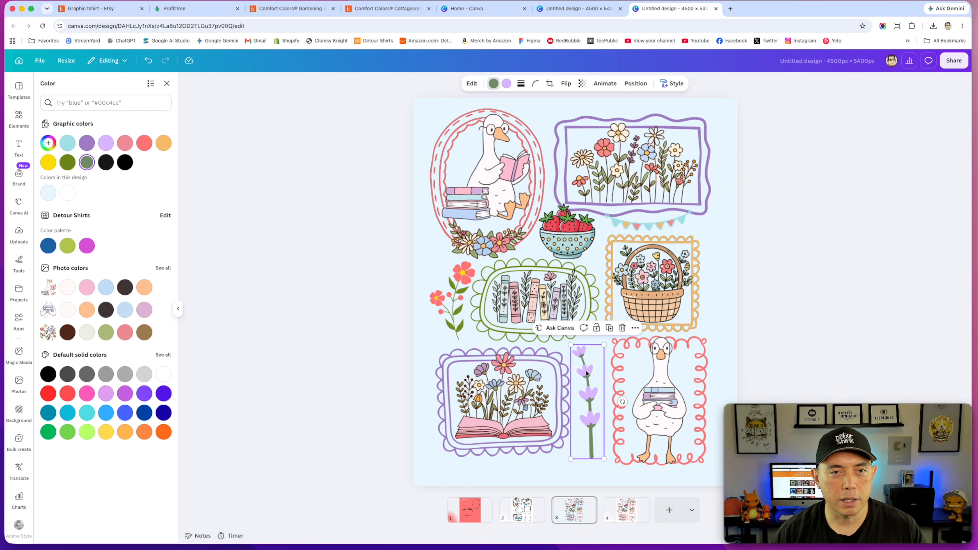
left_click(506, 84)
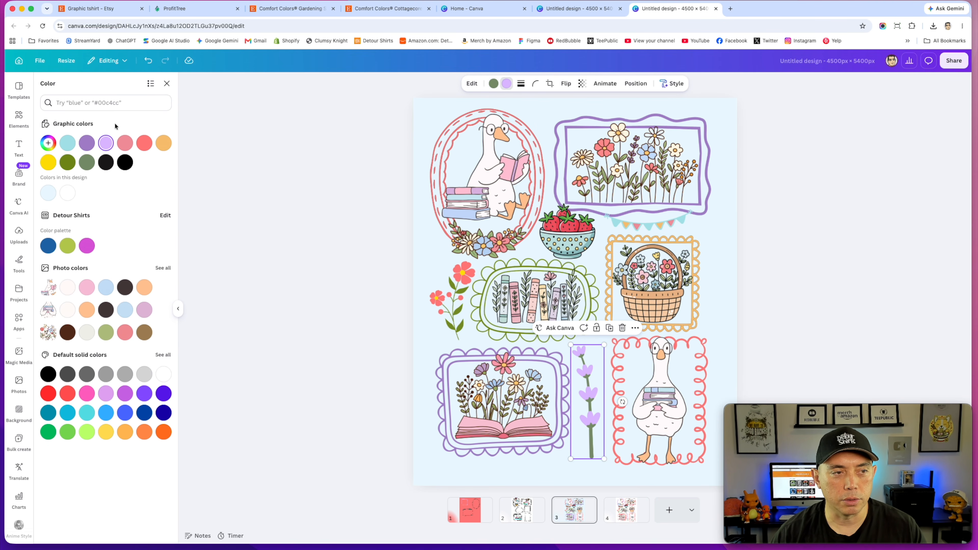
left_click(86, 143)
left_click(732, 211)
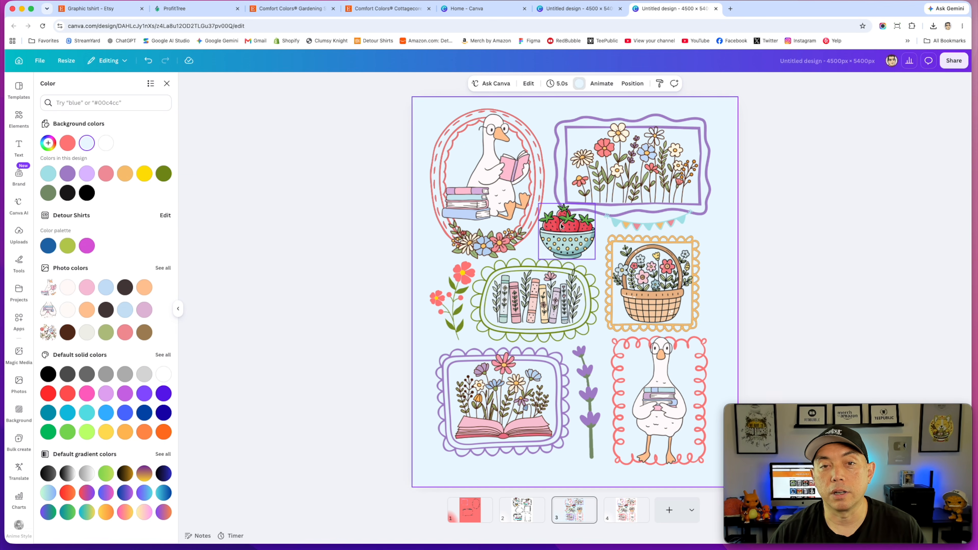
left_click(400, 114)
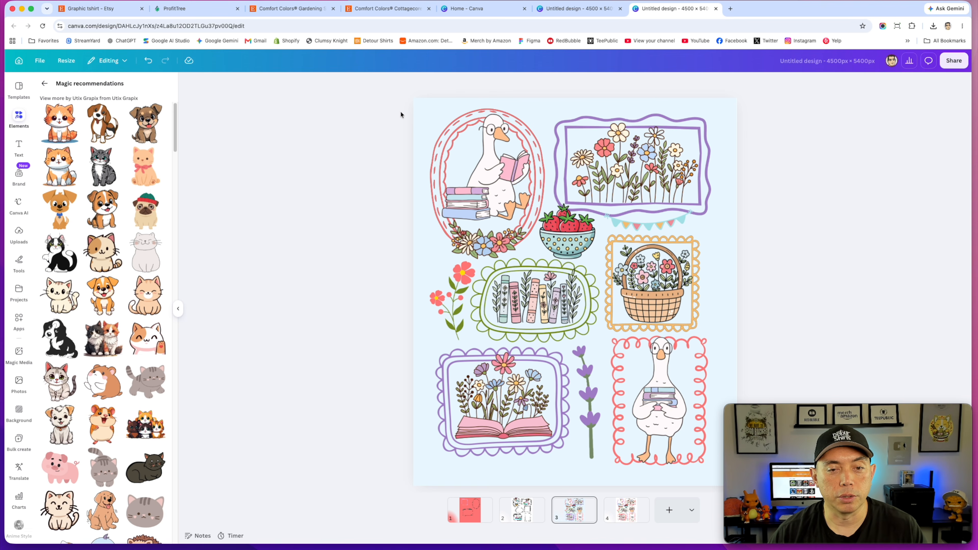
left_click(420, 117)
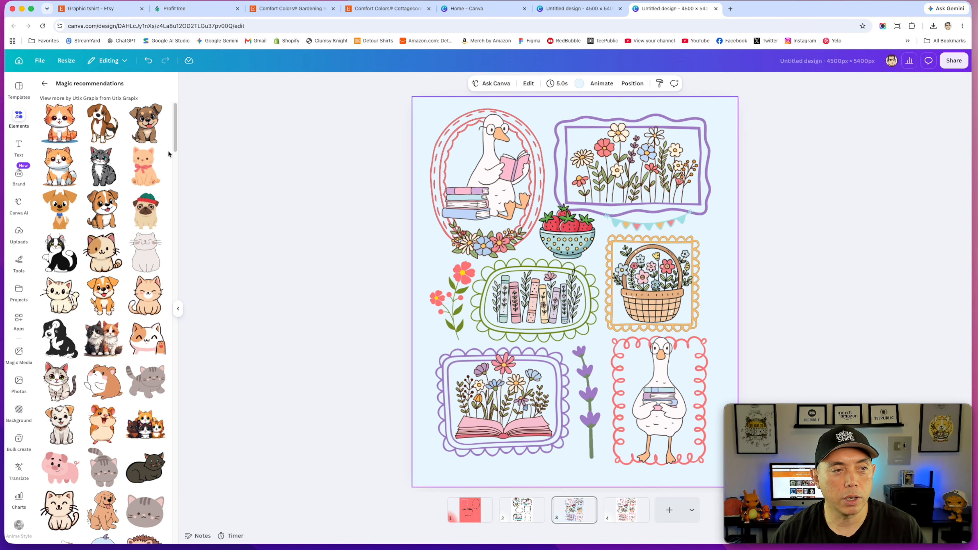
Step: Try a light gray background colour, #DBDBDB, for the page
left_click(578, 84)
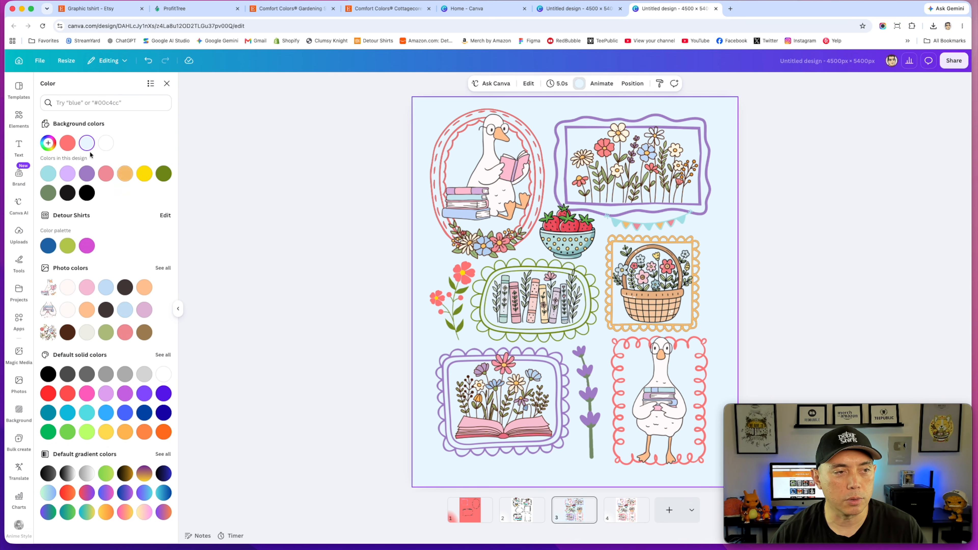
left_click(48, 143)
left_click_drag(57, 183, 45, 187)
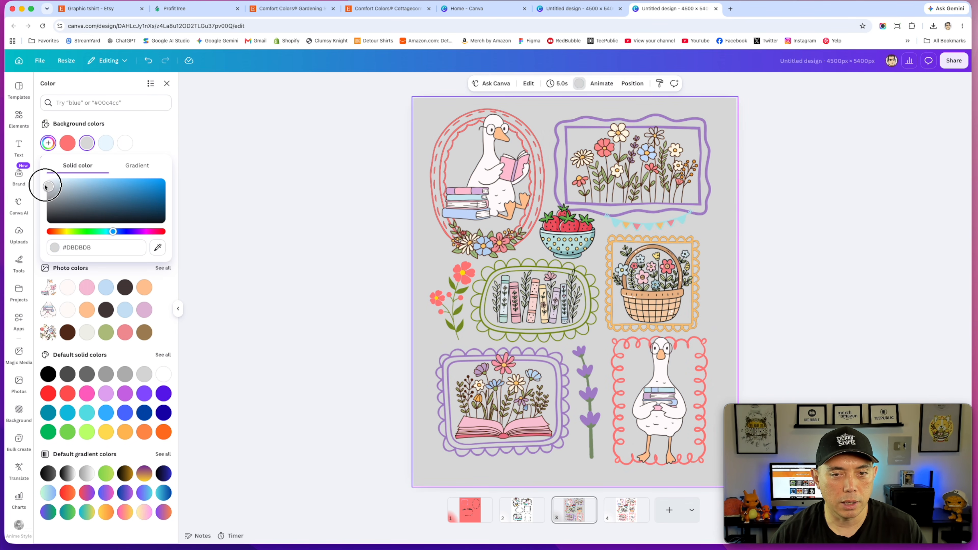
Step: Recolor the bunting under the top flower frame lavender #a886cb
left_click(671, 223)
left_click(106, 143)
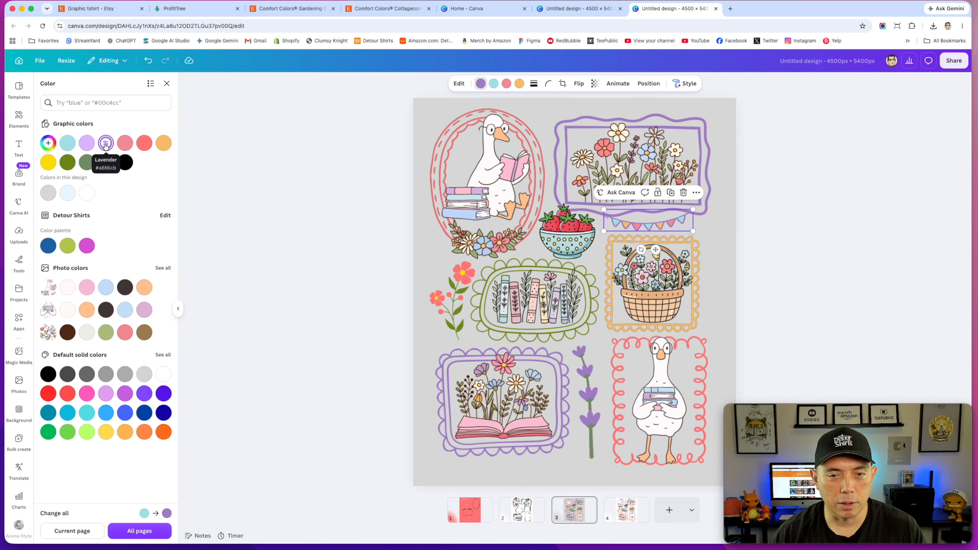
left_click(727, 215)
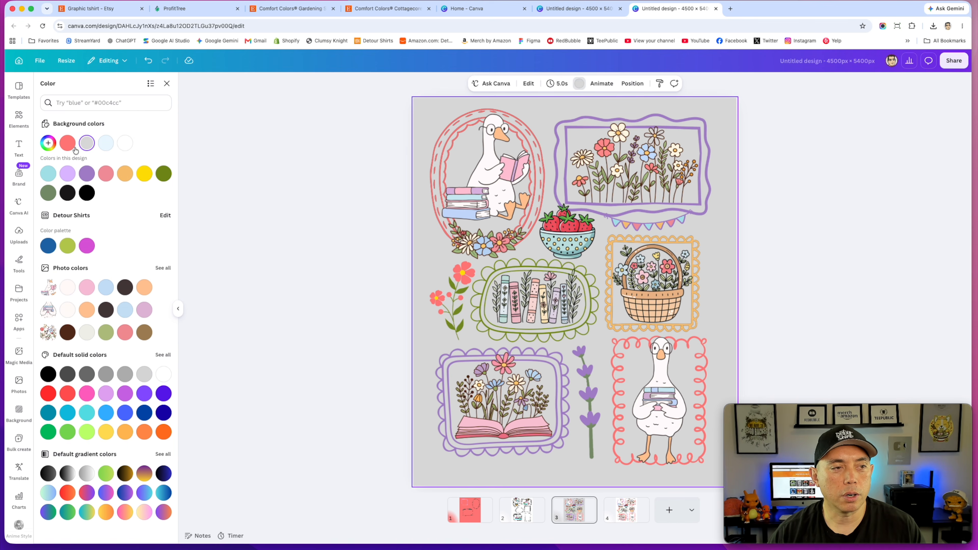
Step: Try a black page background and inspect the top flower frame's colours
left_click(54, 143)
left_click_drag(49, 184, 168, 225)
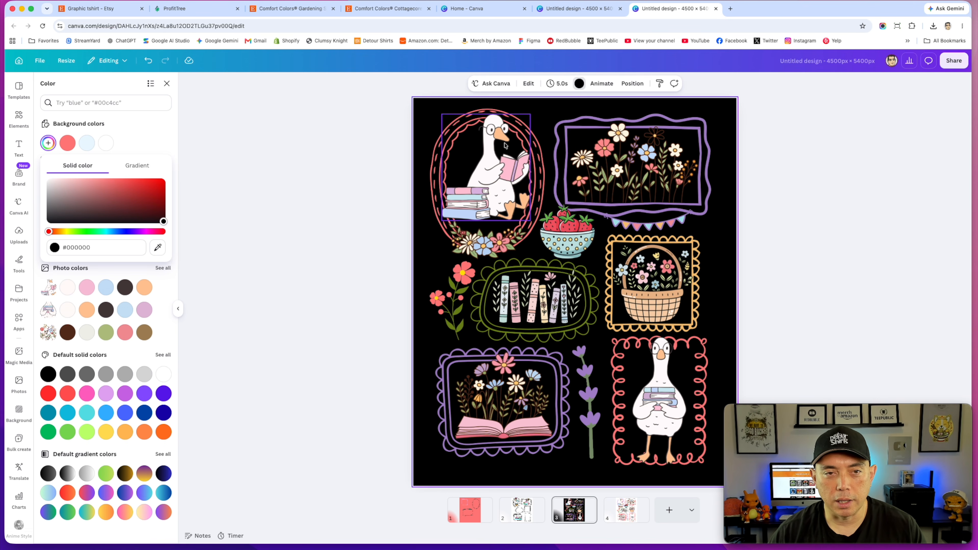
left_click(670, 173)
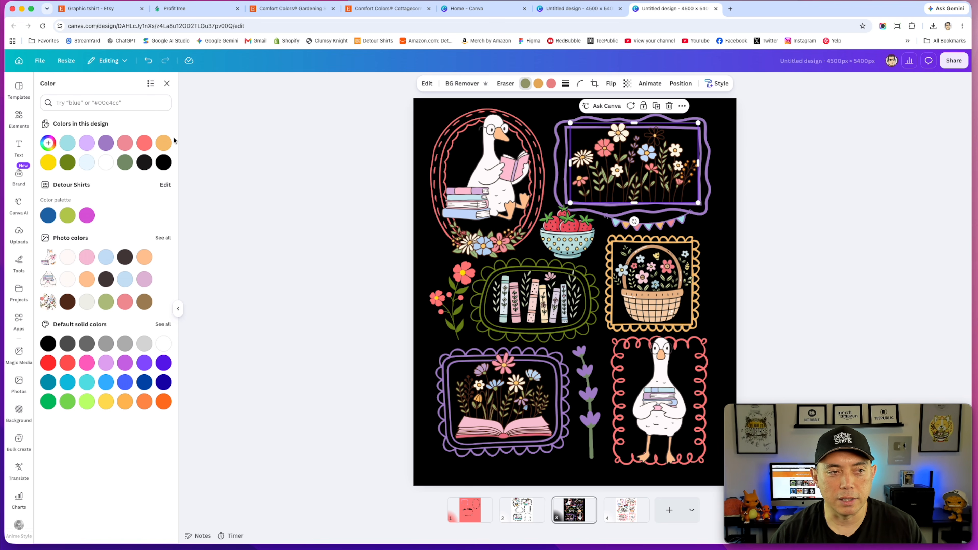
left_click(48, 143)
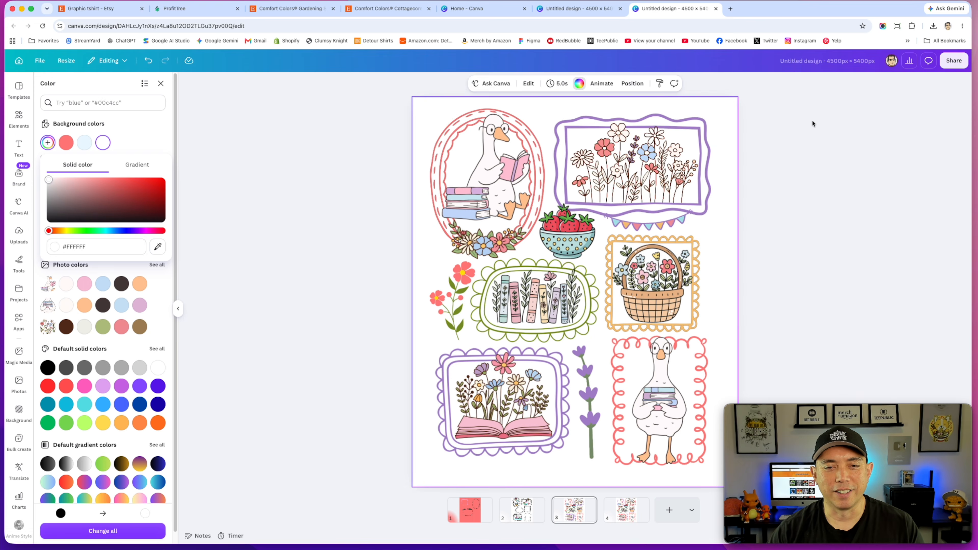
left_click(812, 120)
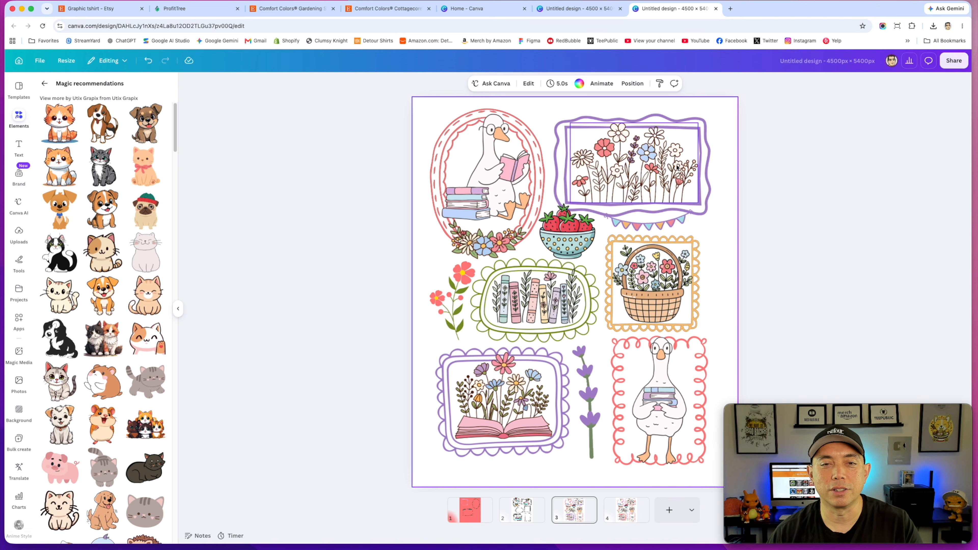
Step: Recolor the top flower frame's white line art black #000000
left_click(655, 168)
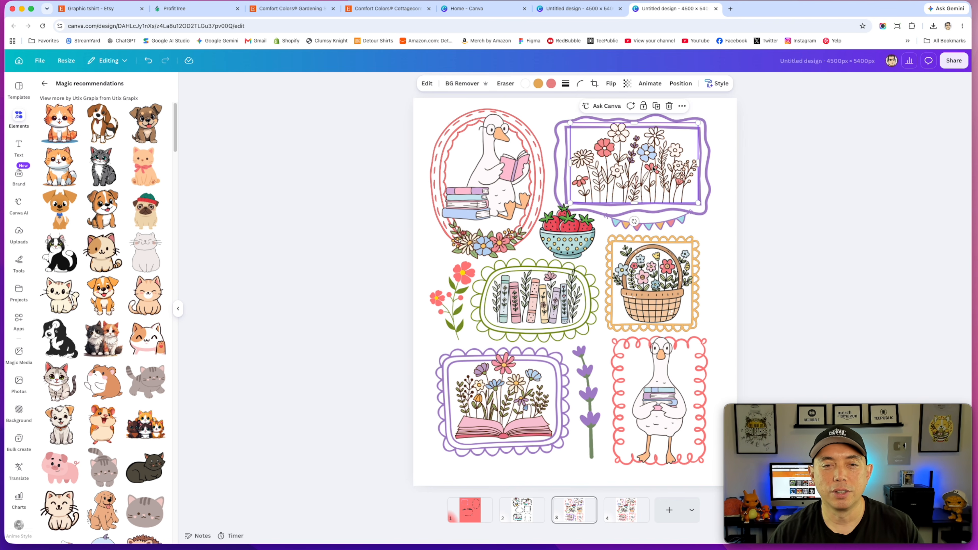
left_click(526, 84)
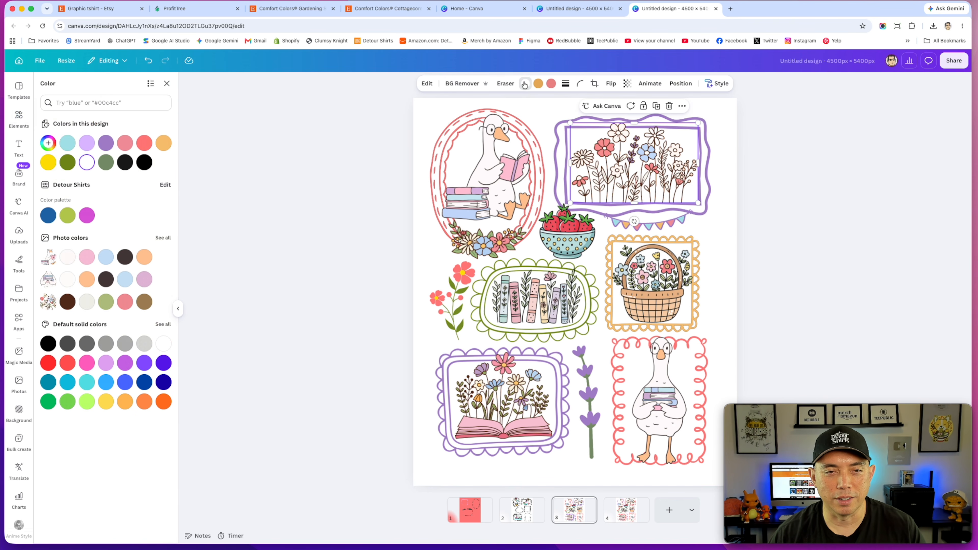
left_click(144, 162)
left_click(732, 146)
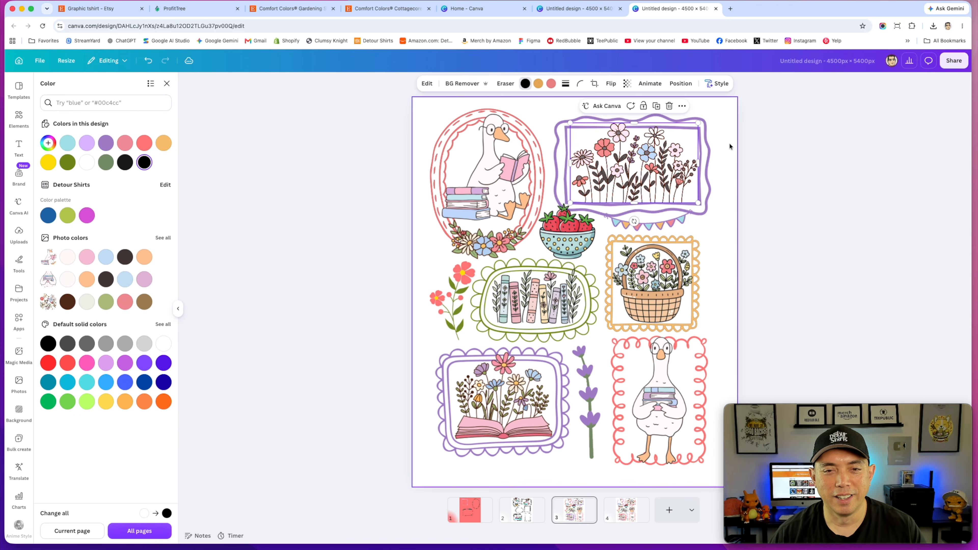
Step: Download page 4 as a PNG with transparent background
left_click(955, 65)
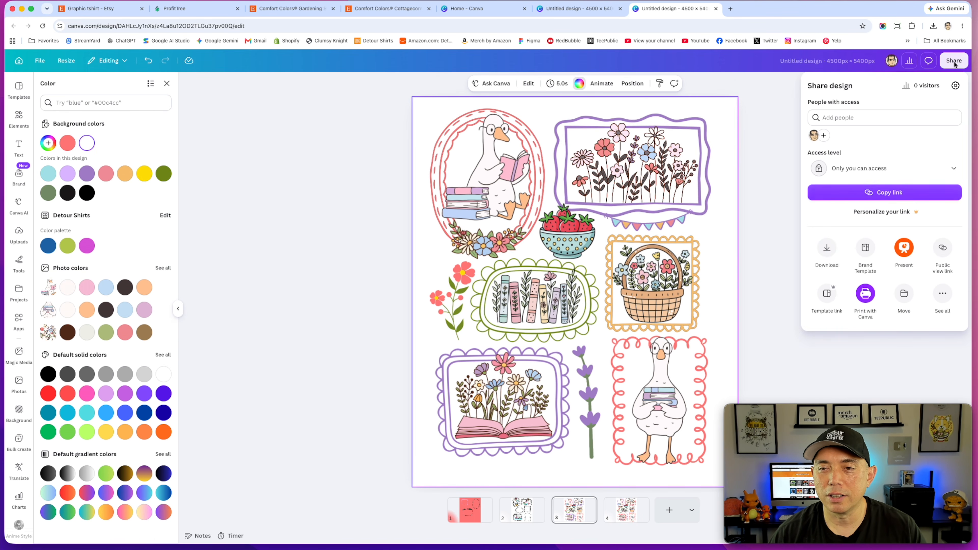
left_click(829, 249)
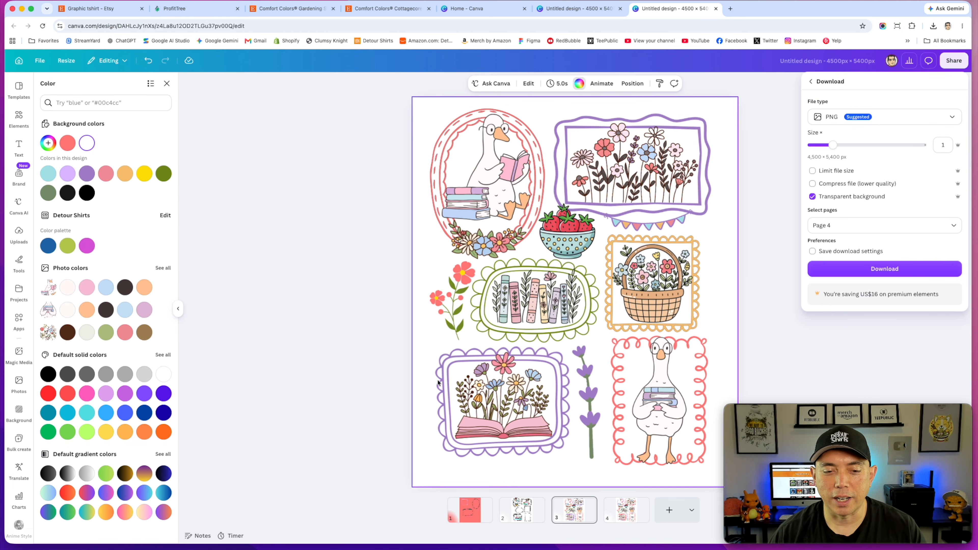
left_click(855, 226)
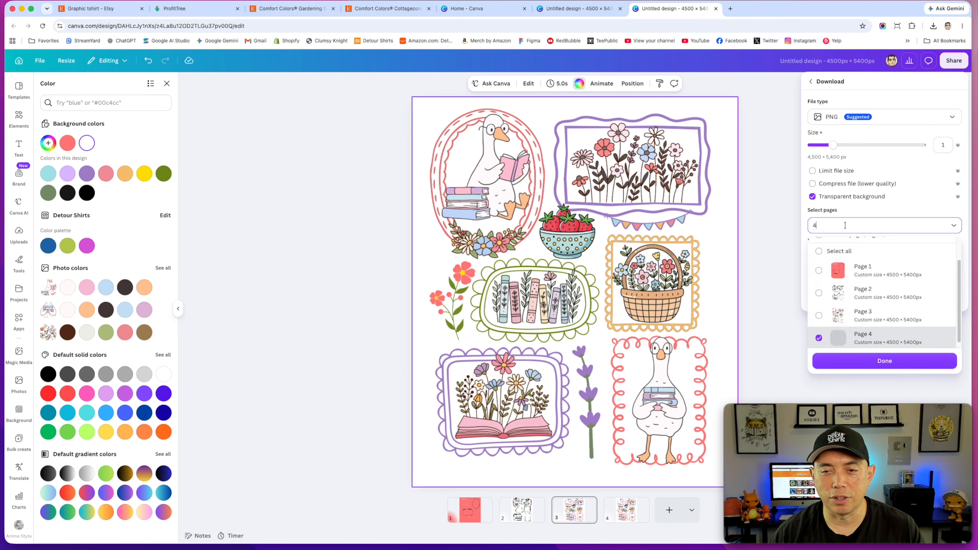
scroll(824, 339, "down", 1)
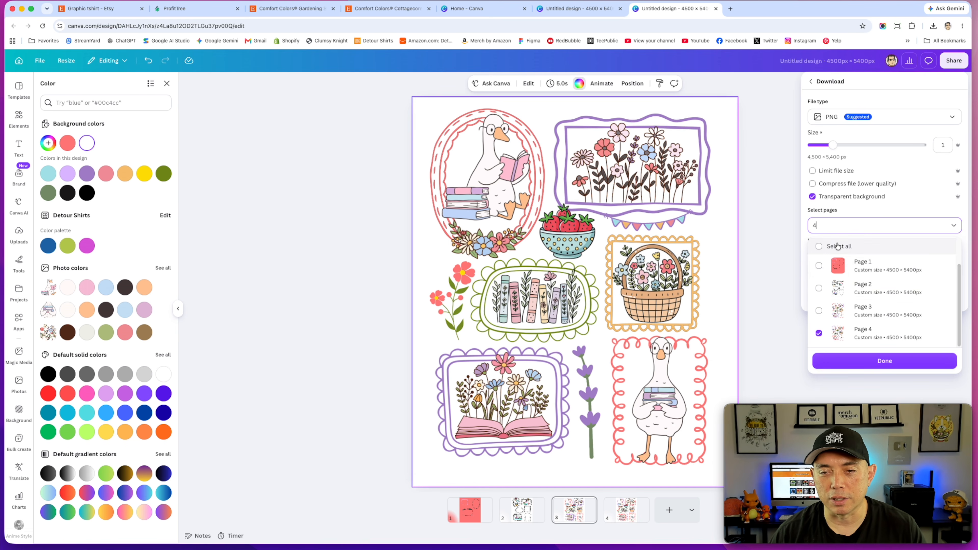
scroll(847, 270, "up", 1)
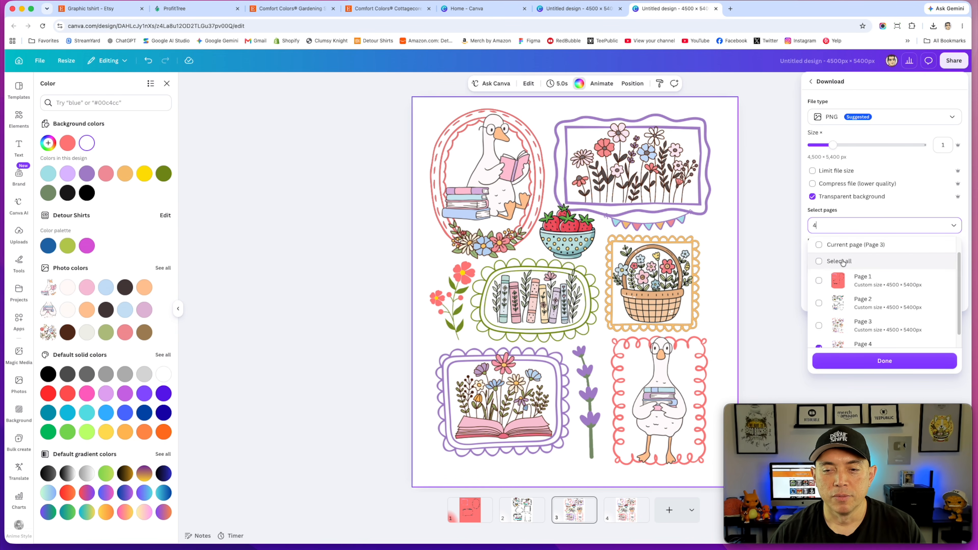
left_click(841, 227)
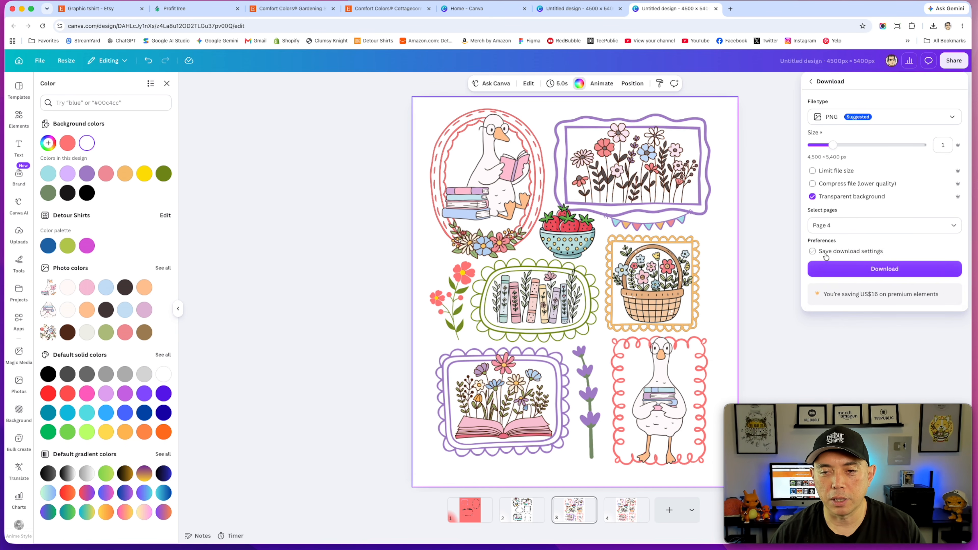
left_click(856, 271)
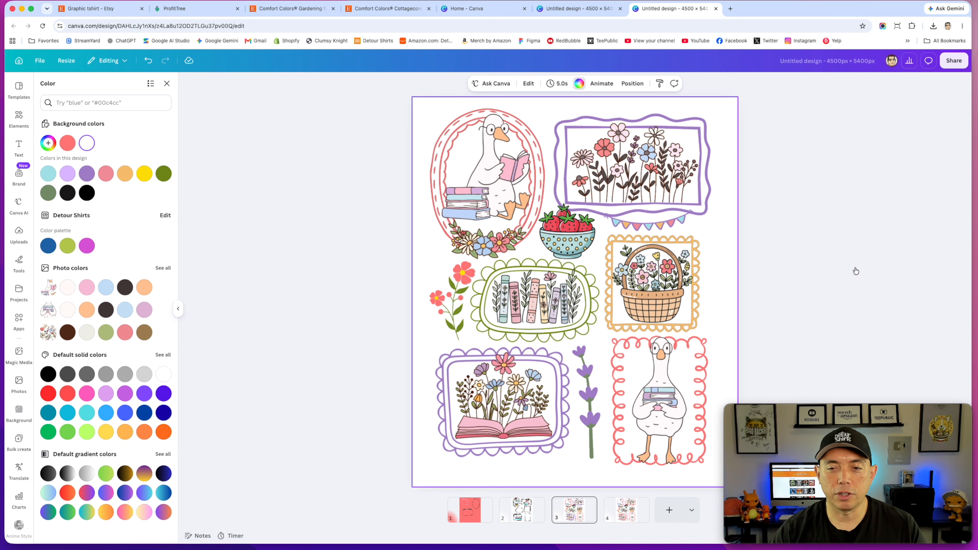